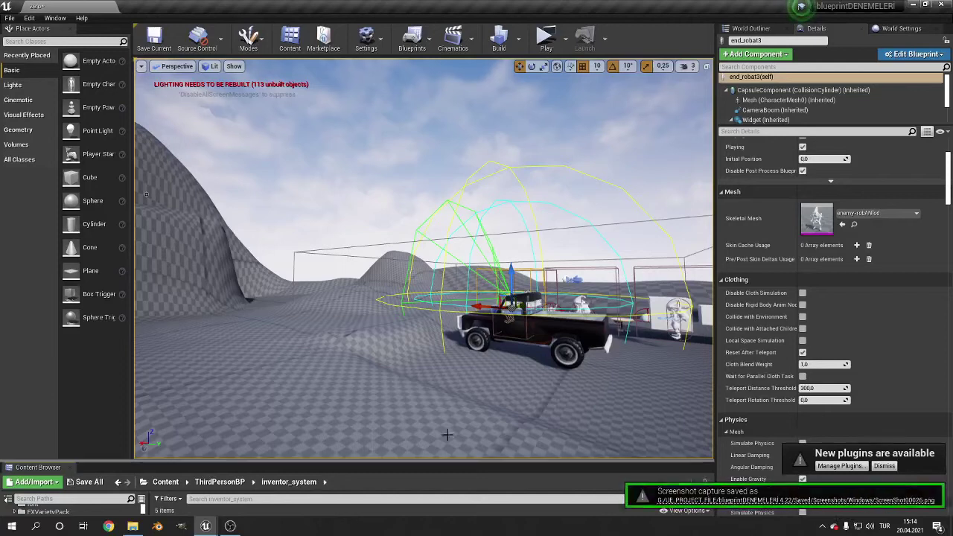
# Launch the level as a standalone game preview with the character and HUD visible.
pyautogui.click(546, 40)
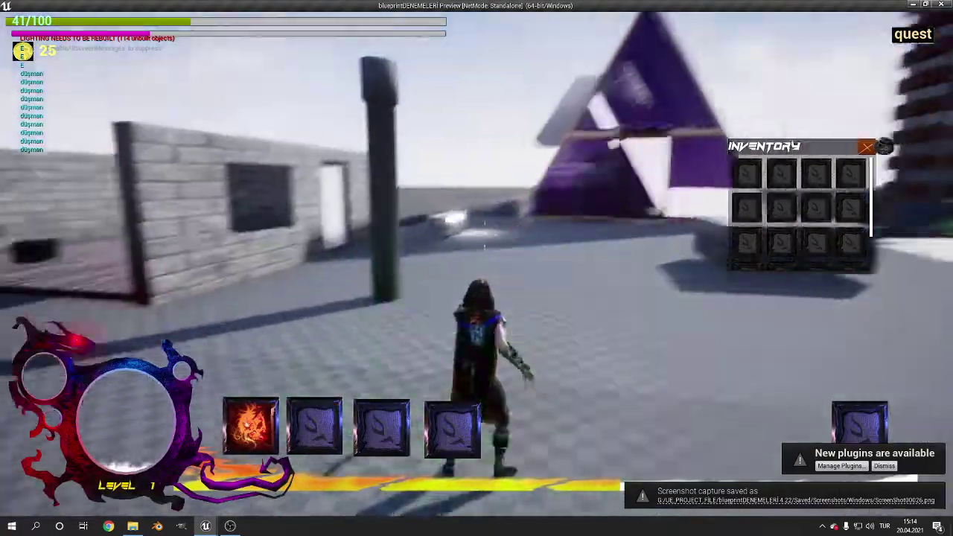
# Move the character and attack the skeleton enemies near the building, then dash forward.
pyautogui.press('w')
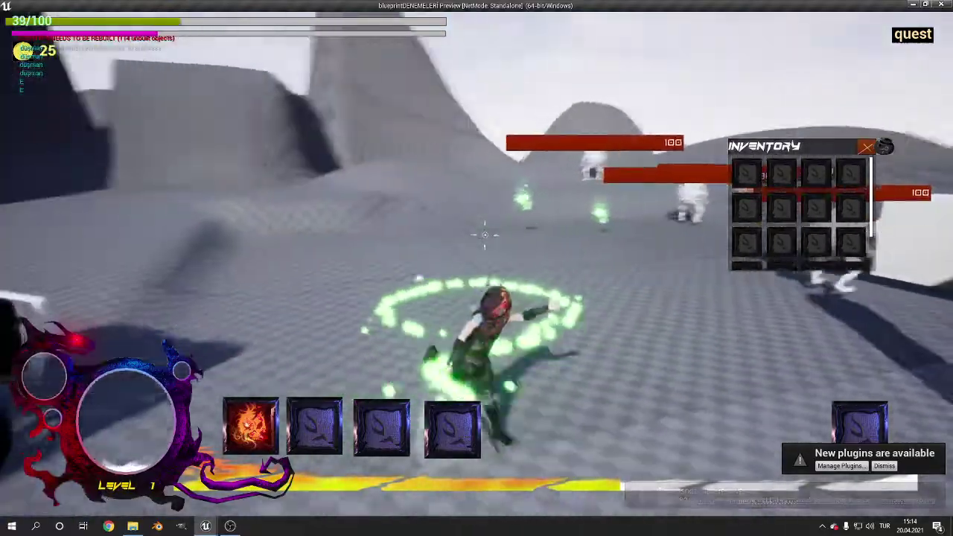
pyautogui.press('w')
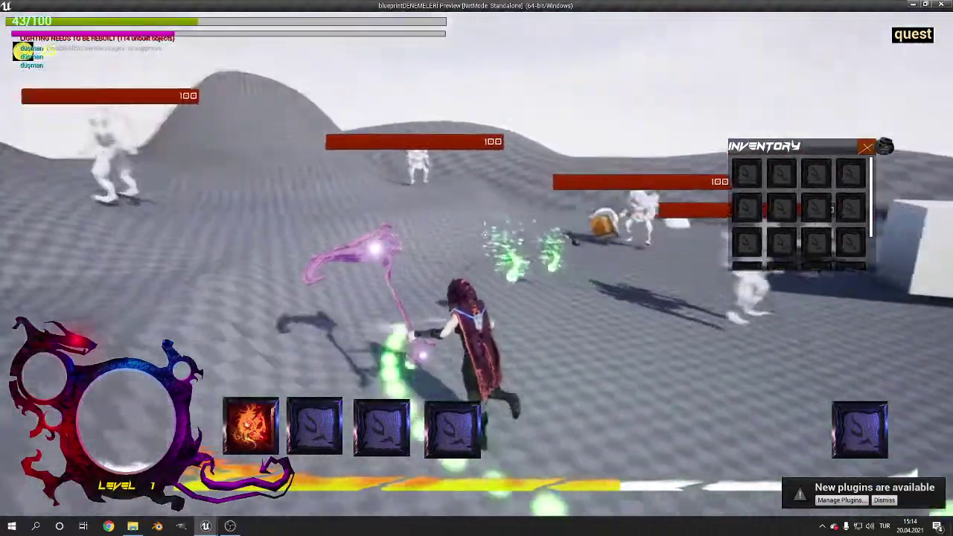
pyautogui.click(484, 235)
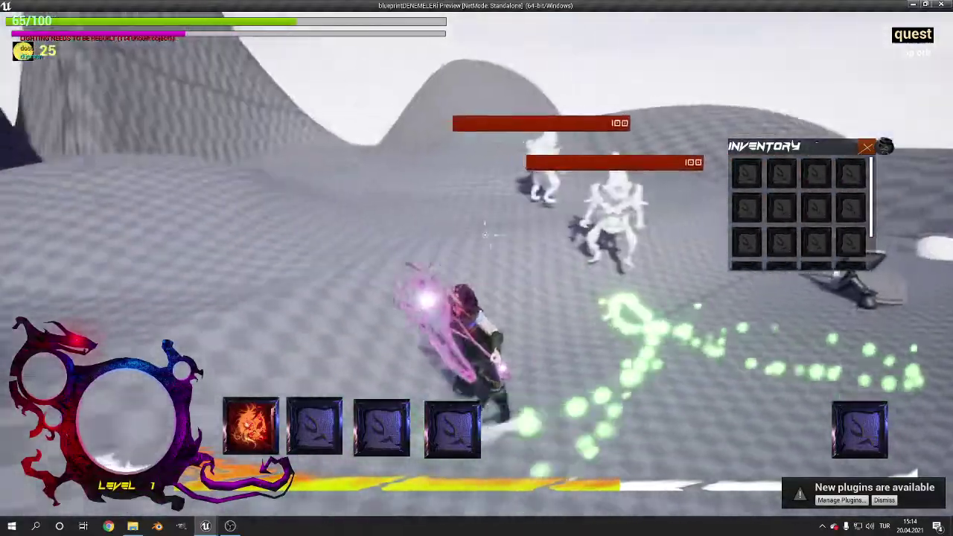
pyautogui.click(483, 234)
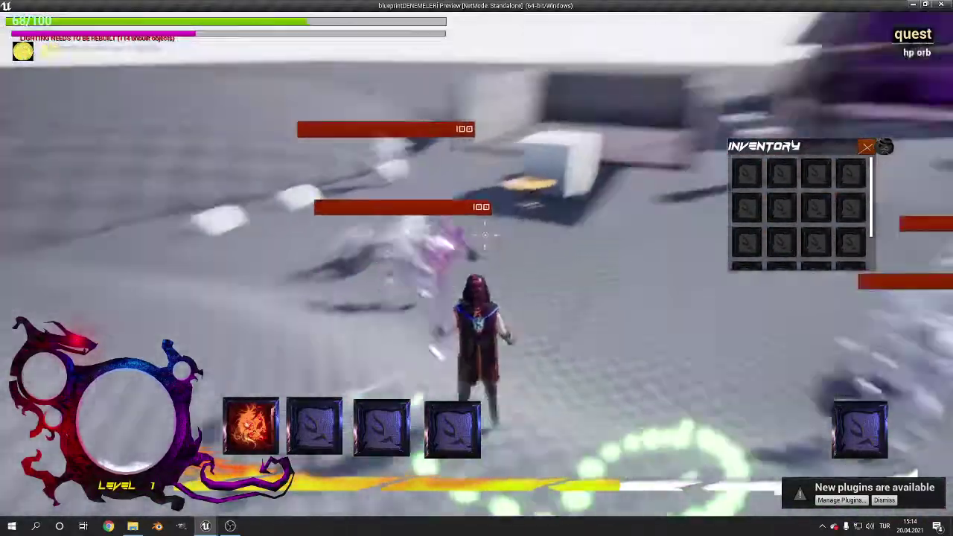
pyautogui.click(484, 235)
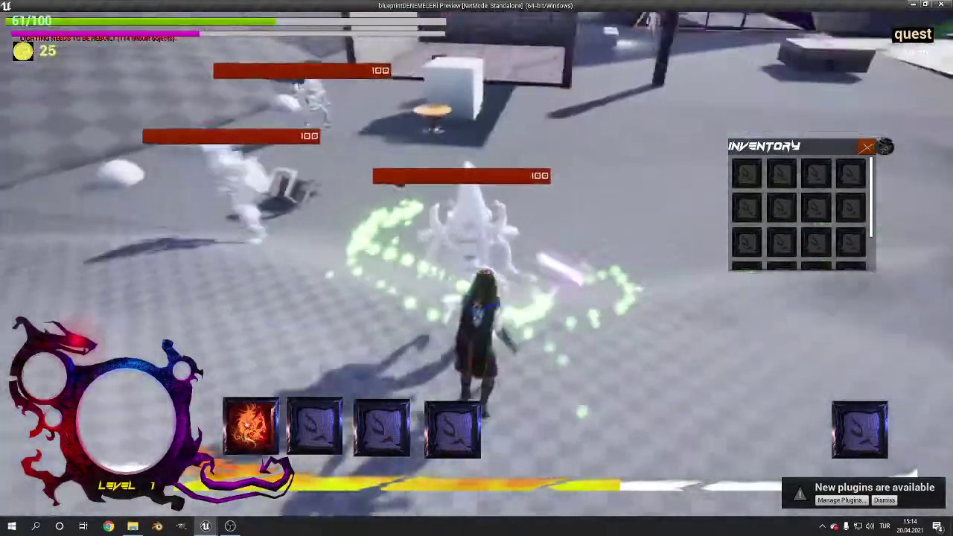
pyautogui.click(478, 234)
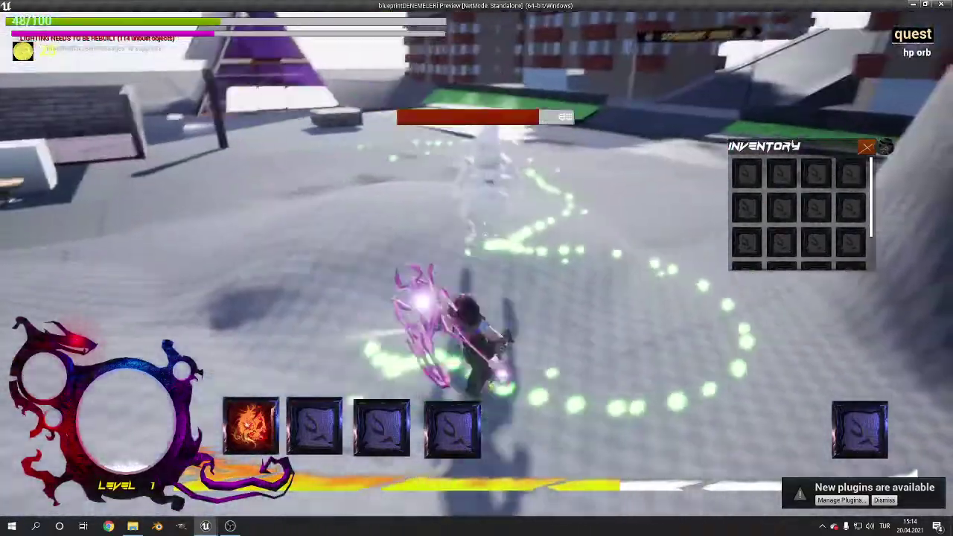
pyautogui.click(479, 235)
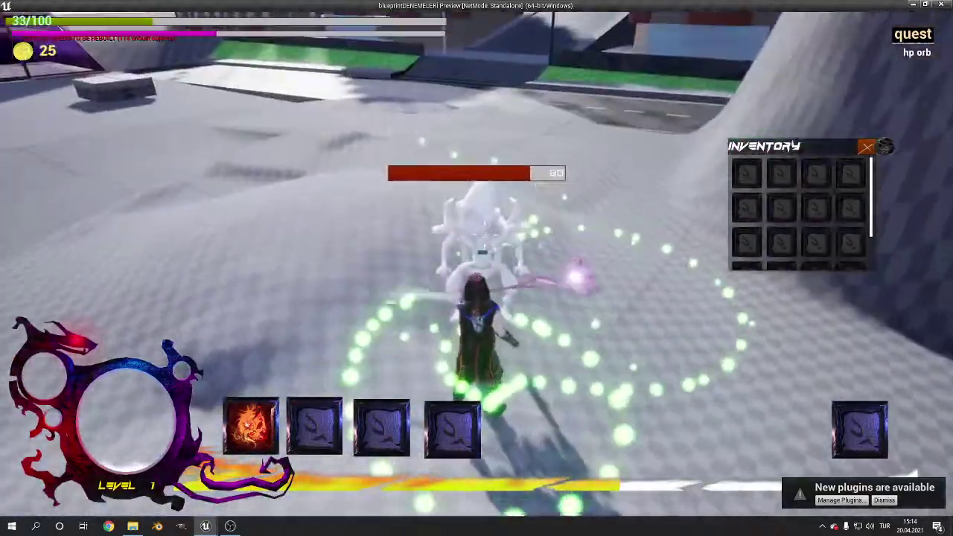
pyautogui.click(479, 234)
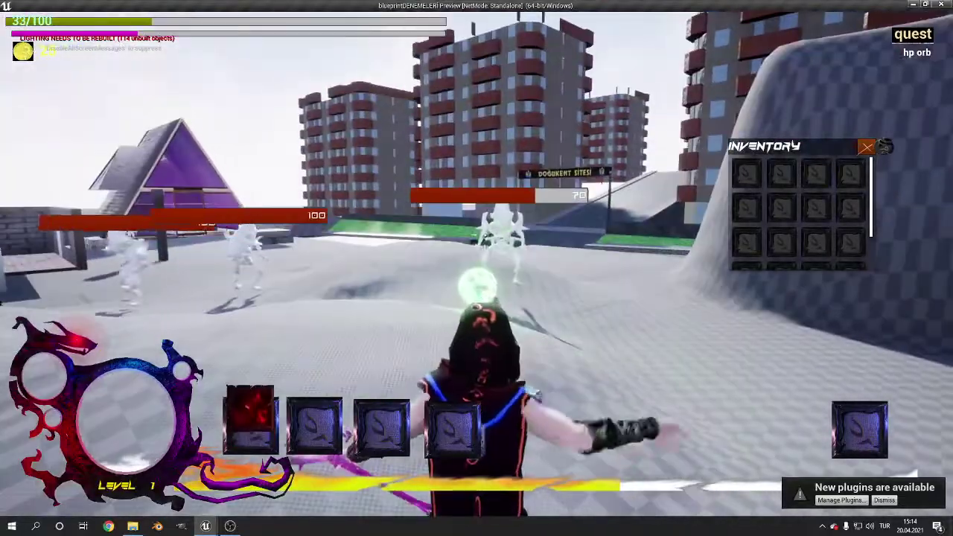
pyautogui.press('shift')
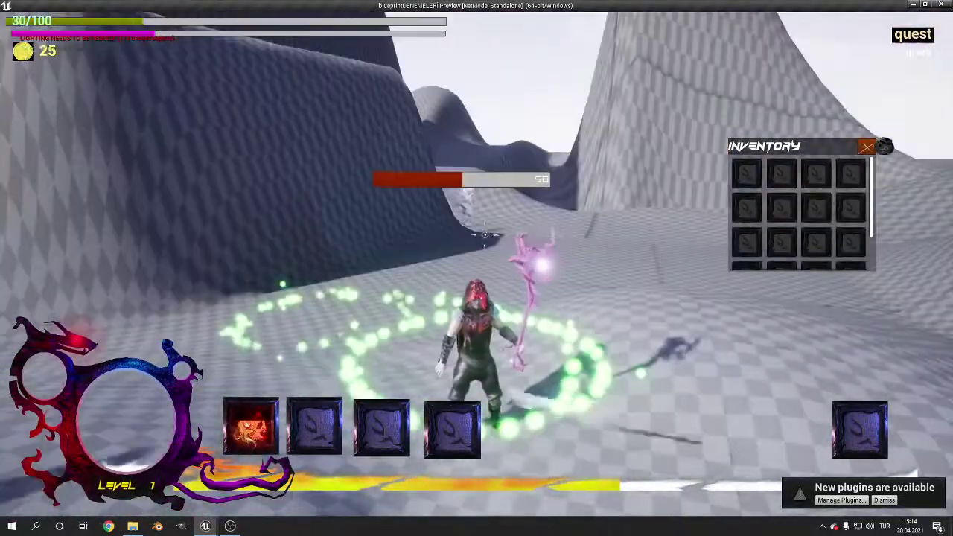
# Keep hitting the two skeleton enemies and cast the first skill on them.
pyautogui.click(485, 235)
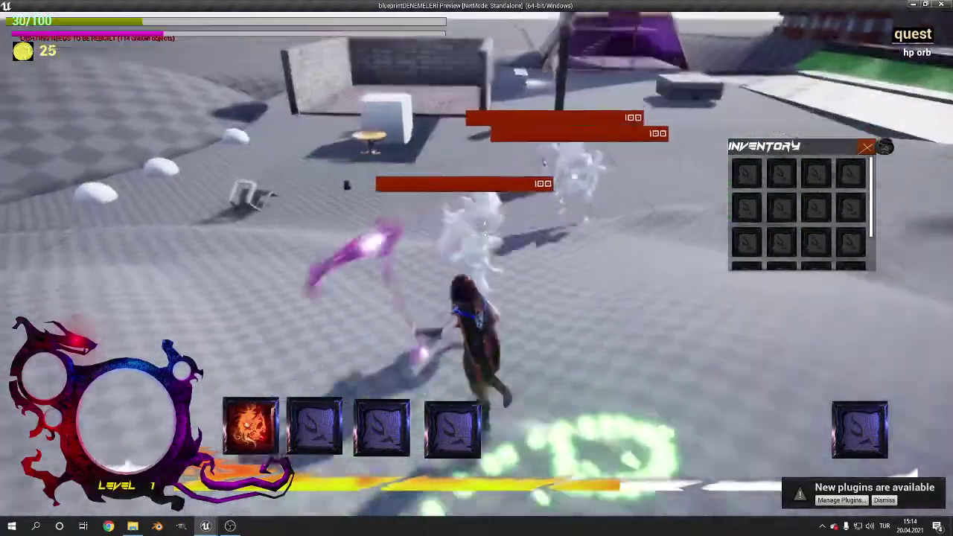
pyautogui.click(485, 235)
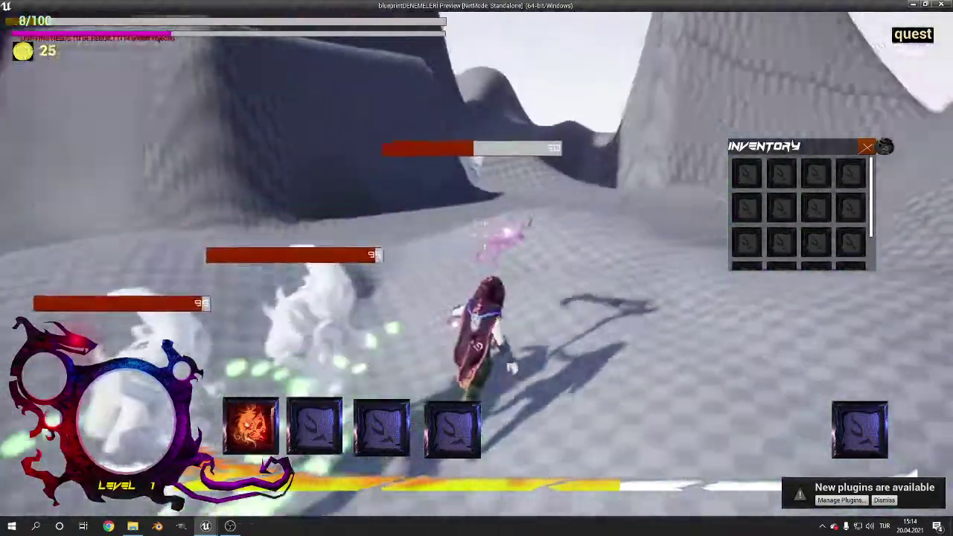
pyautogui.click(485, 234)
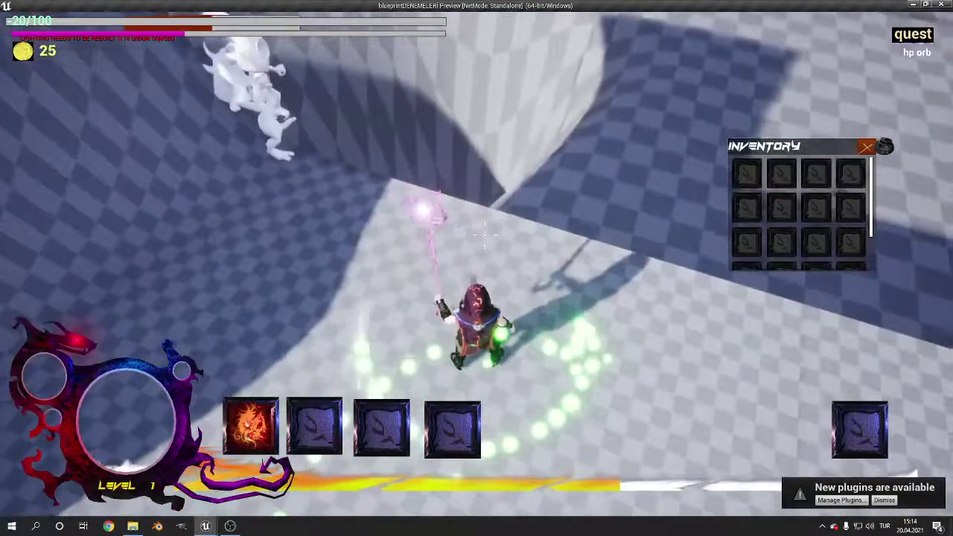
pyautogui.click(485, 234)
pyautogui.click(485, 235)
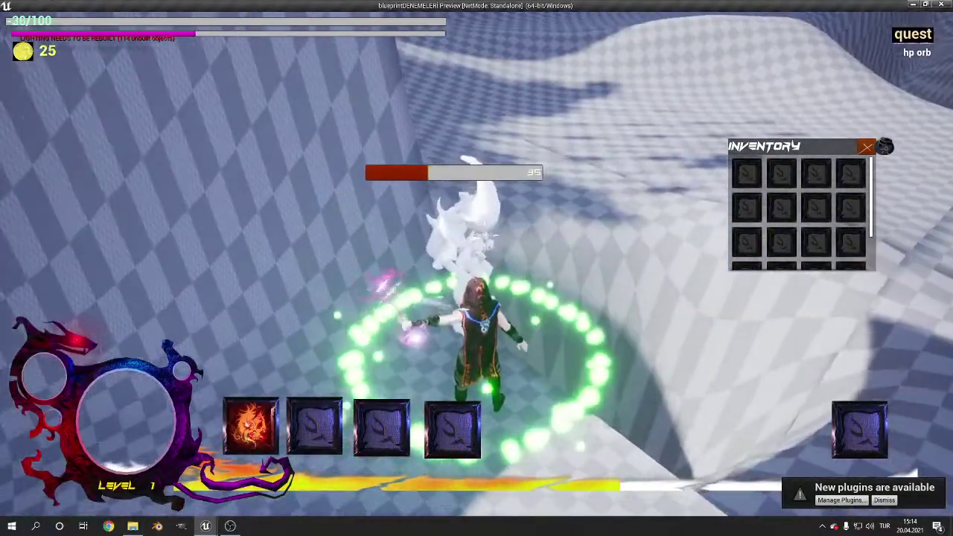
pyautogui.click(484, 234)
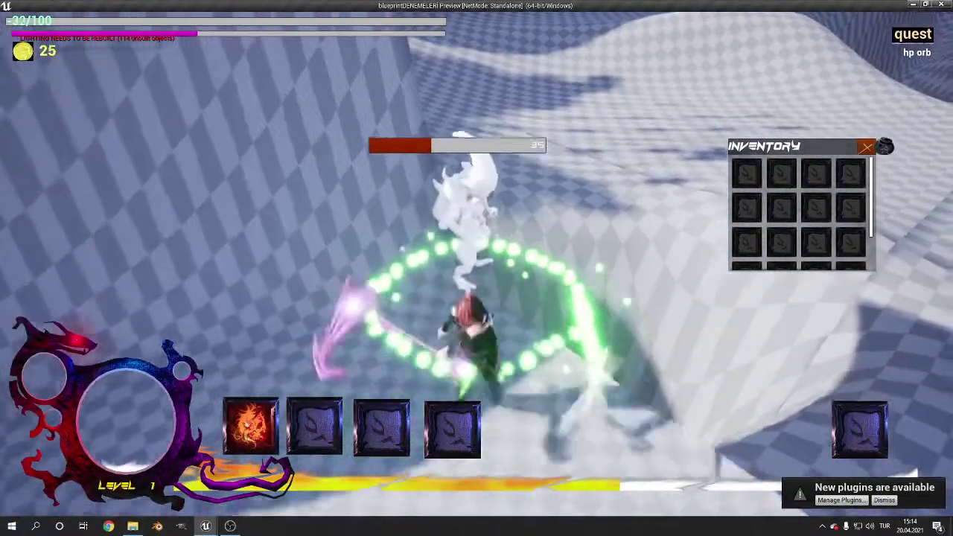
pyautogui.press('1')
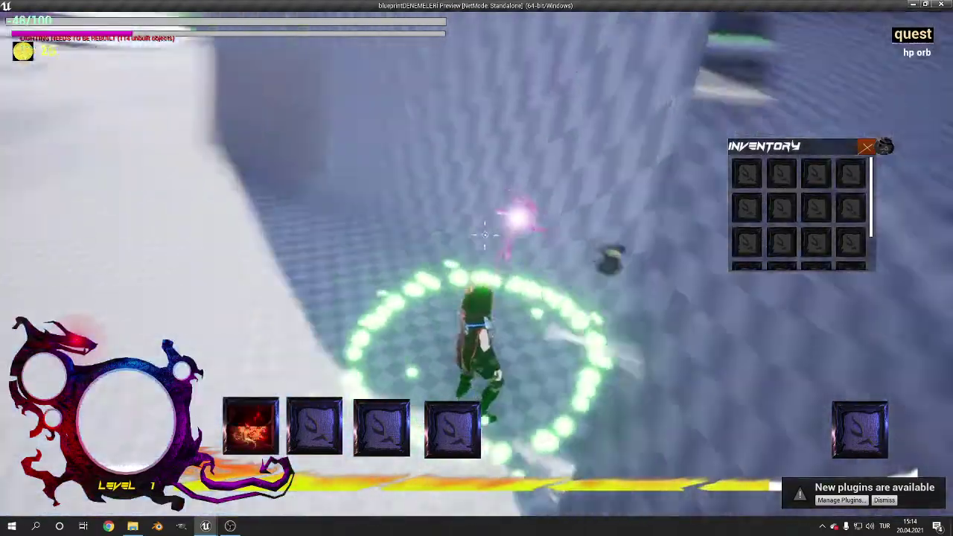
# Fight the skeleton group in the new area with staff swings and the fire skill, finishing the large white enemy.
pyautogui.click(485, 234)
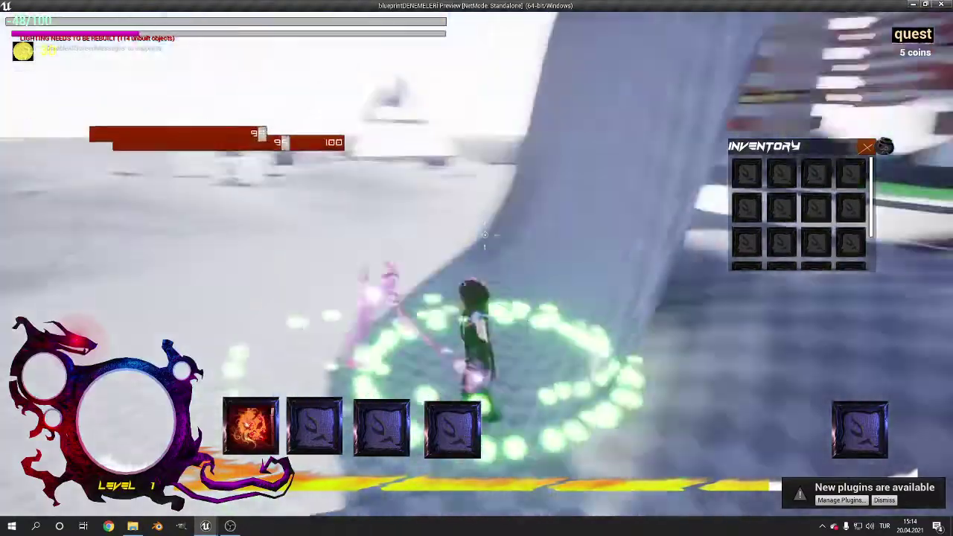
pyautogui.click(484, 234)
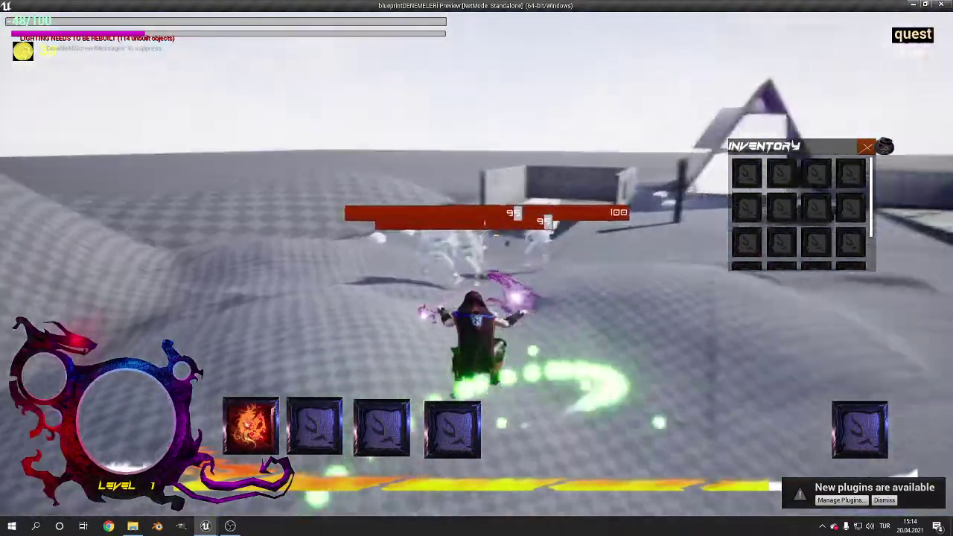
pyautogui.click(485, 235)
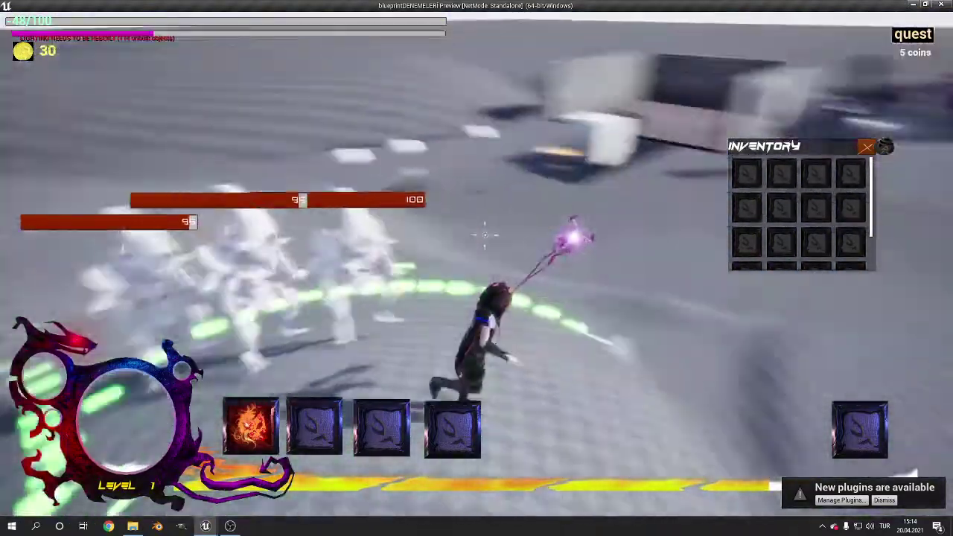
pyautogui.click(484, 235)
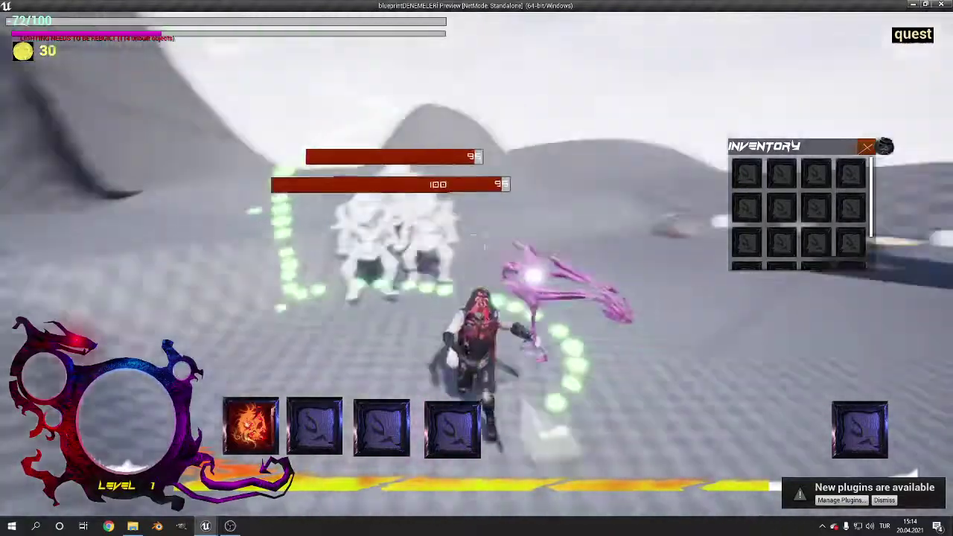
pyautogui.click(485, 235)
pyautogui.press('1')
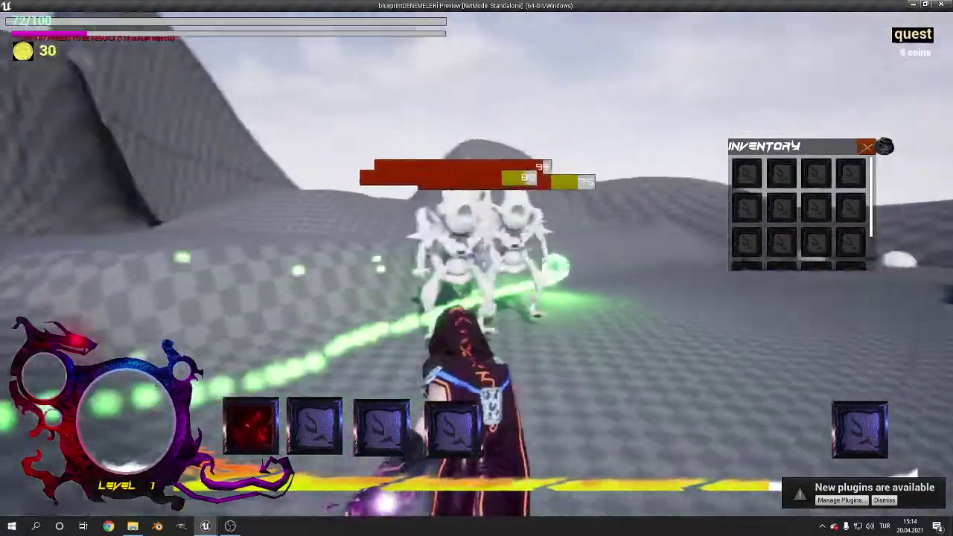
pyautogui.click(485, 235)
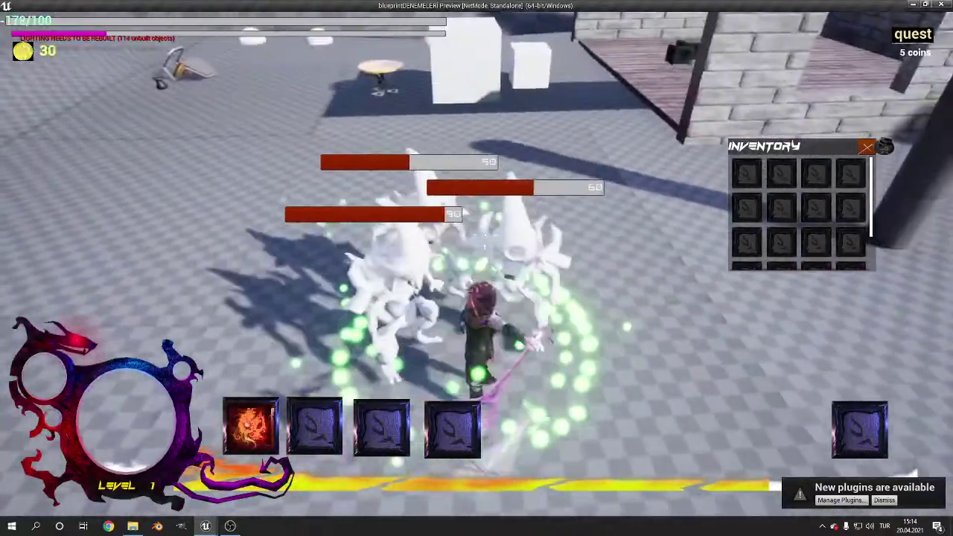
pyautogui.click(485, 235)
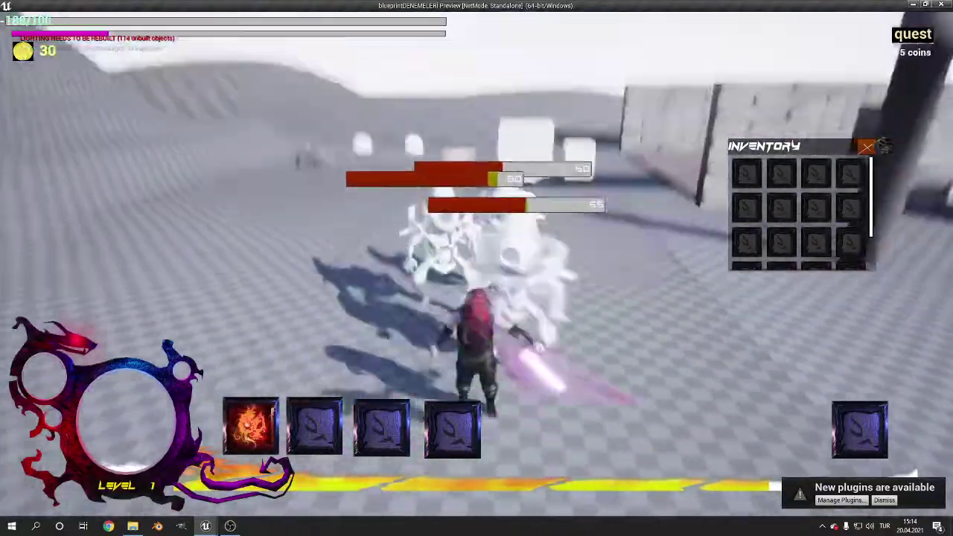
pyautogui.press('1')
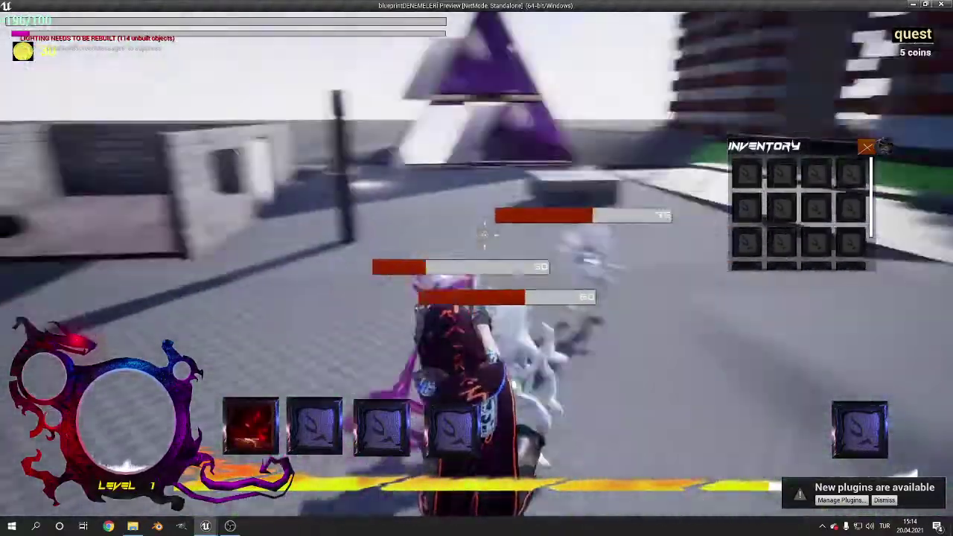
pyautogui.click(484, 235)
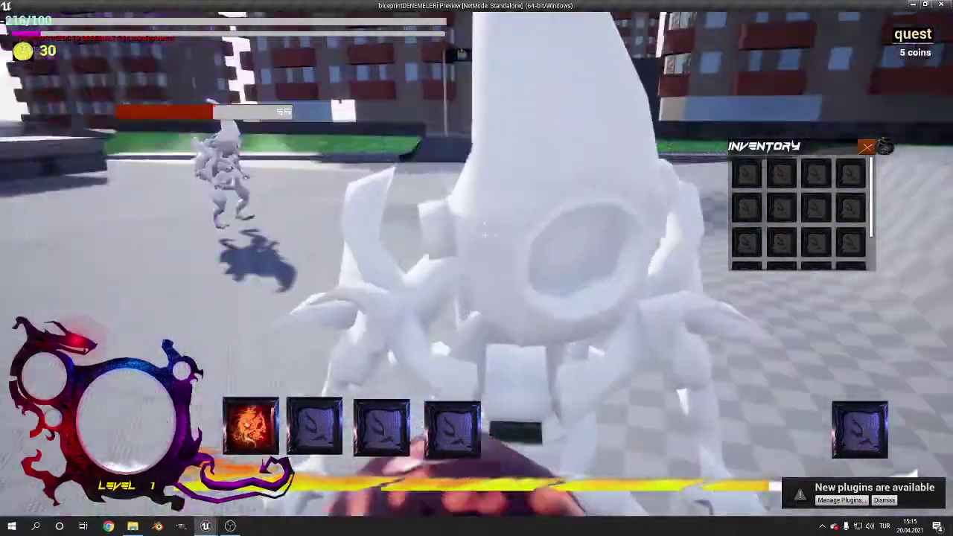
pyautogui.click(485, 235)
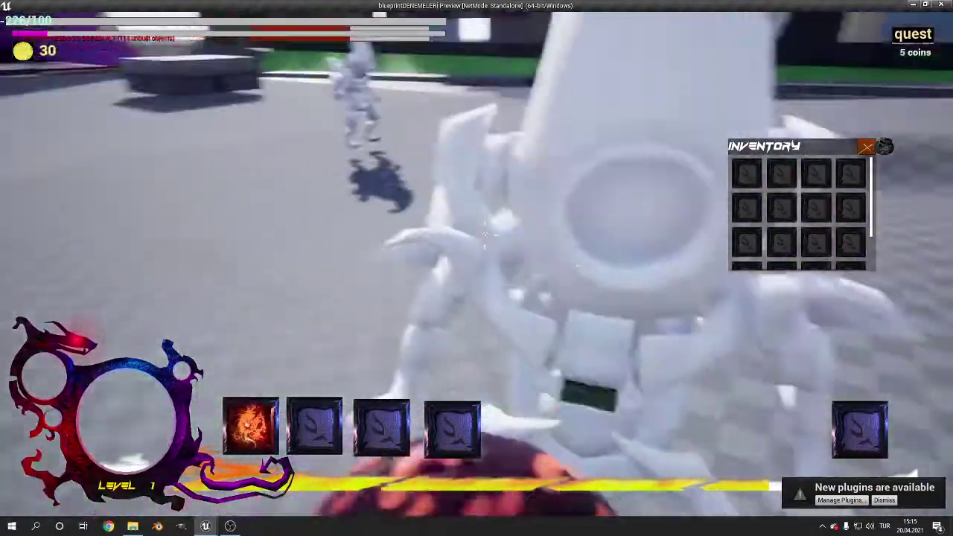
pyautogui.click(485, 236)
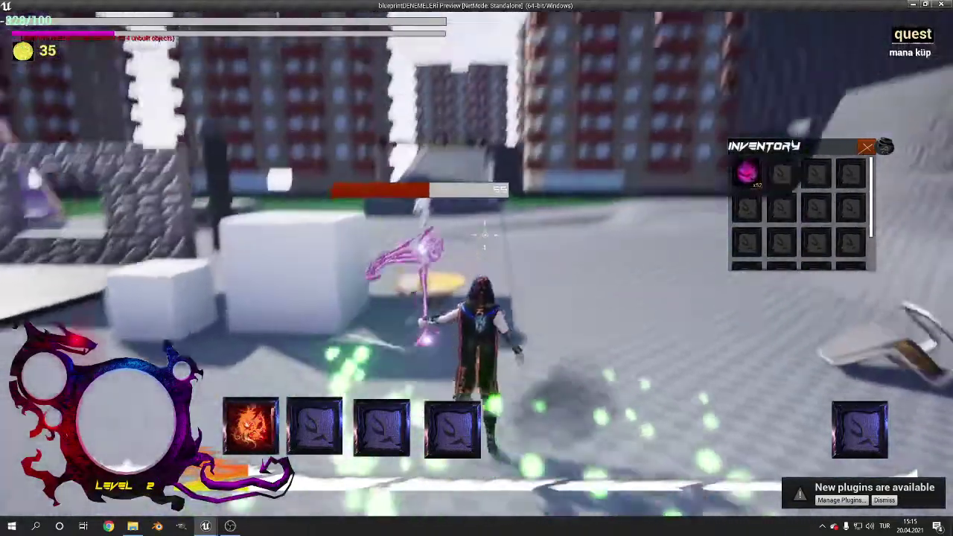
# Cast the first skill and run the character toward the enemy.
pyautogui.press('1')
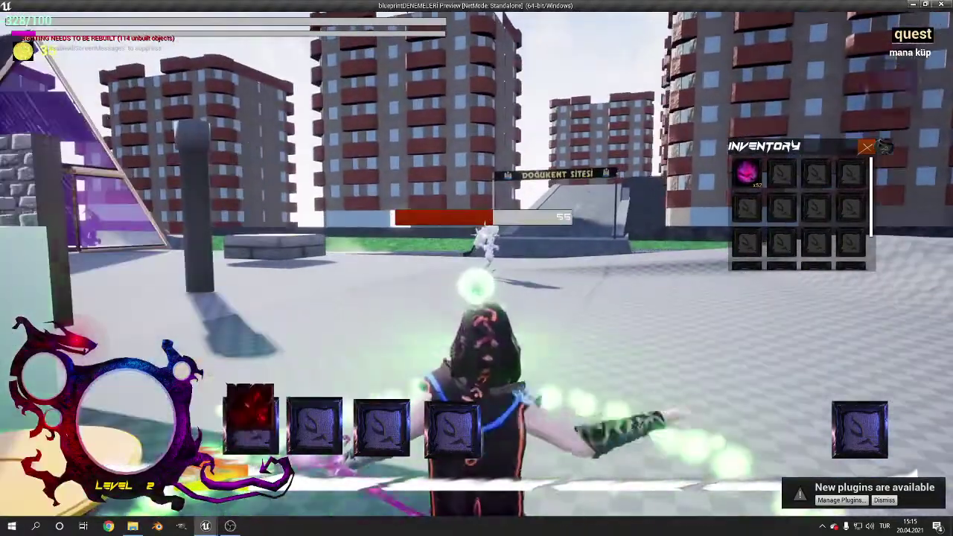
pyautogui.press('w')
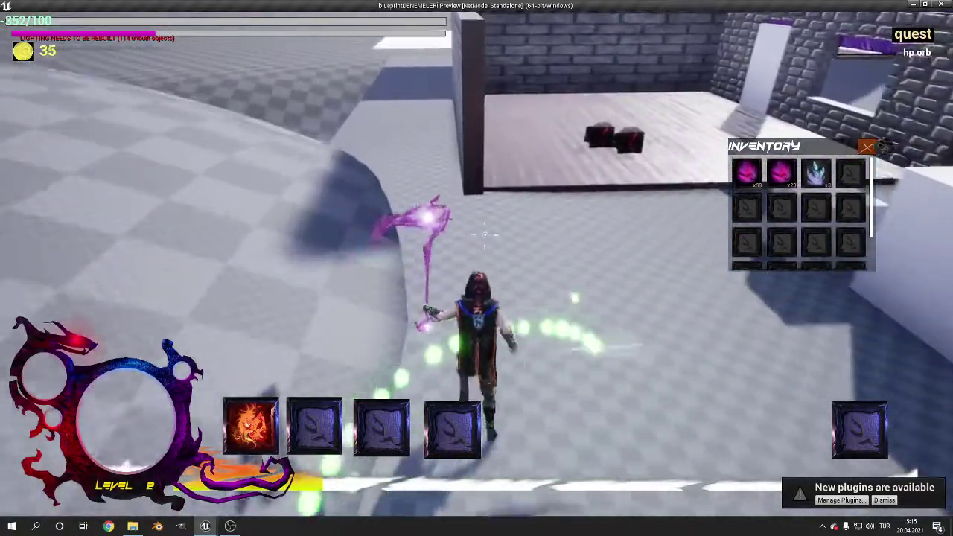
# Reopen the inventory and discard blue crystals down to a single x1 stack.
pyautogui.press('i')
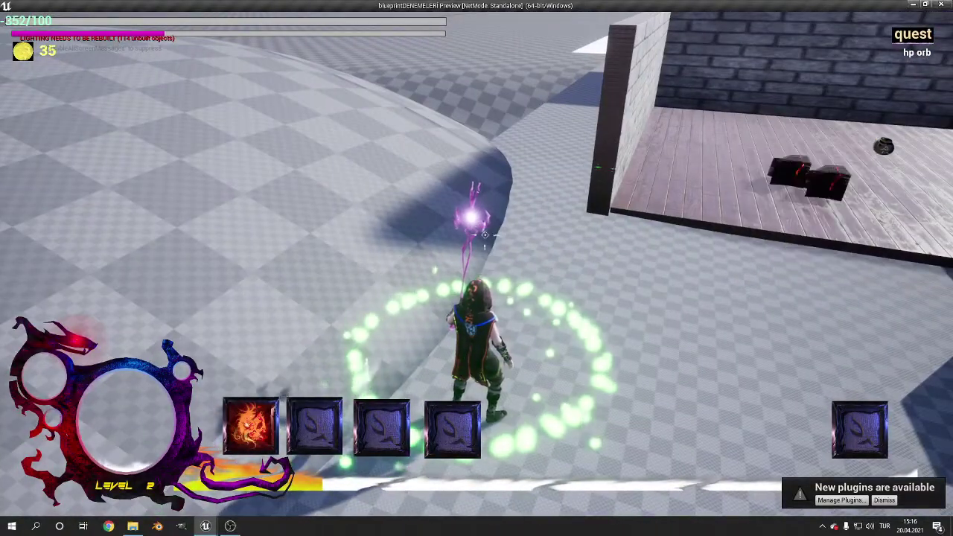
pyautogui.press('i')
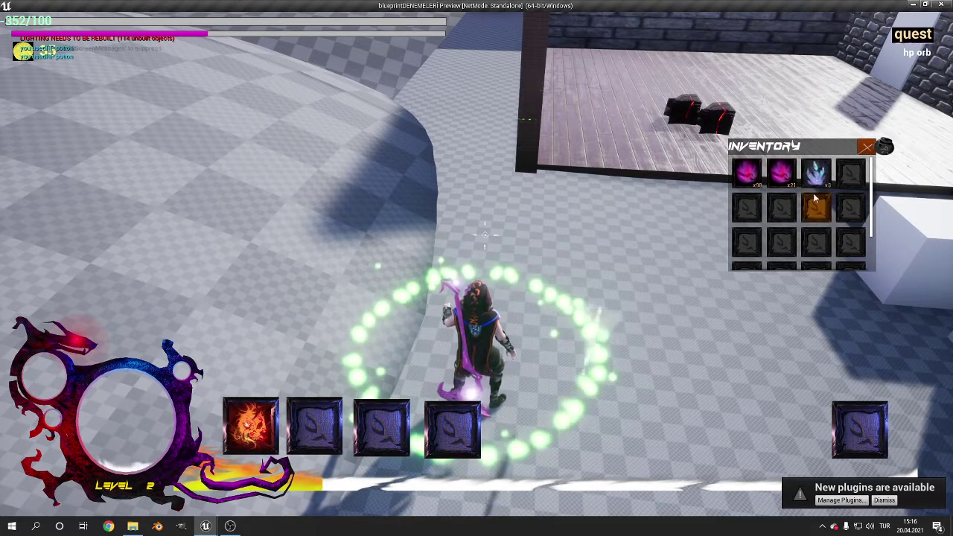
pyautogui.click(829, 171)
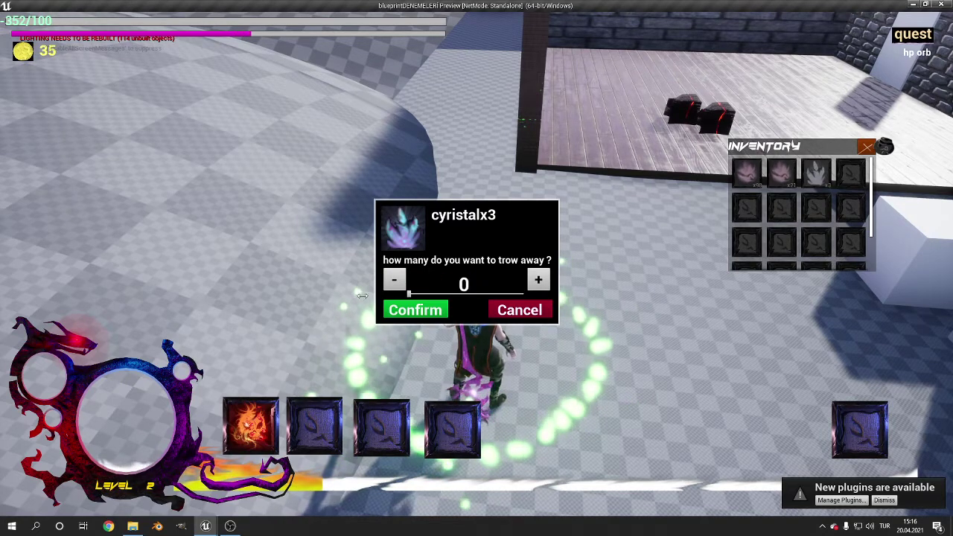
pyautogui.click(424, 313)
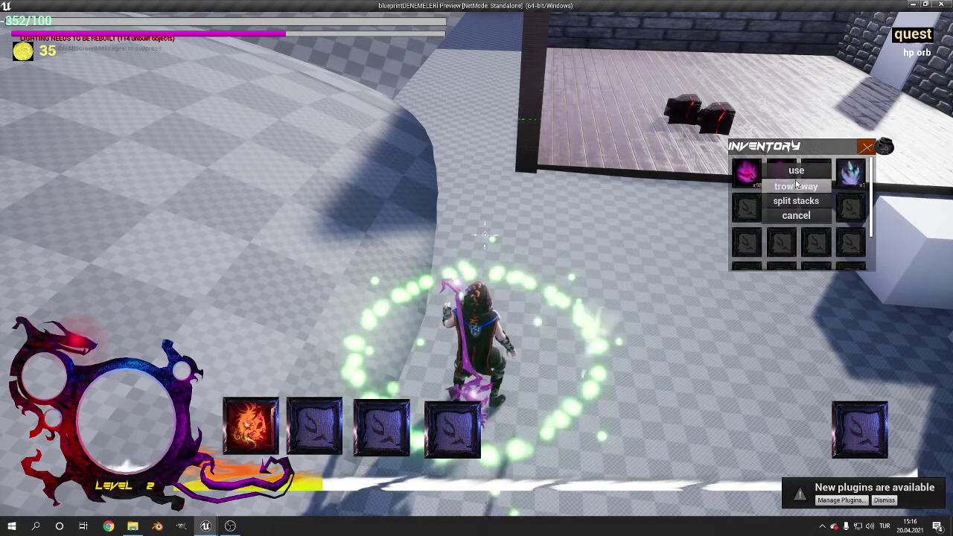
# Discard 11 potions from the 21 HP stack and 90 from the 98 stack.
pyautogui.click(796, 186)
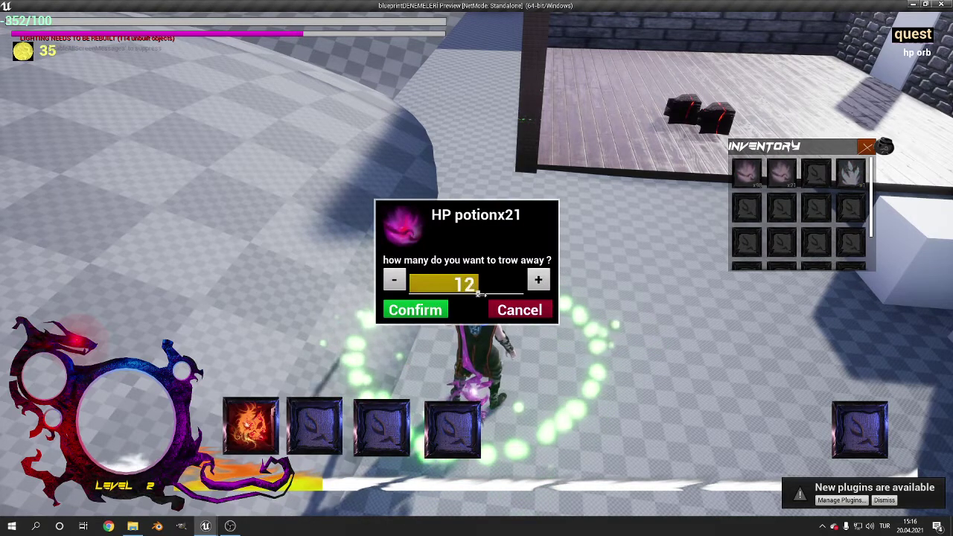
pyautogui.click(430, 310)
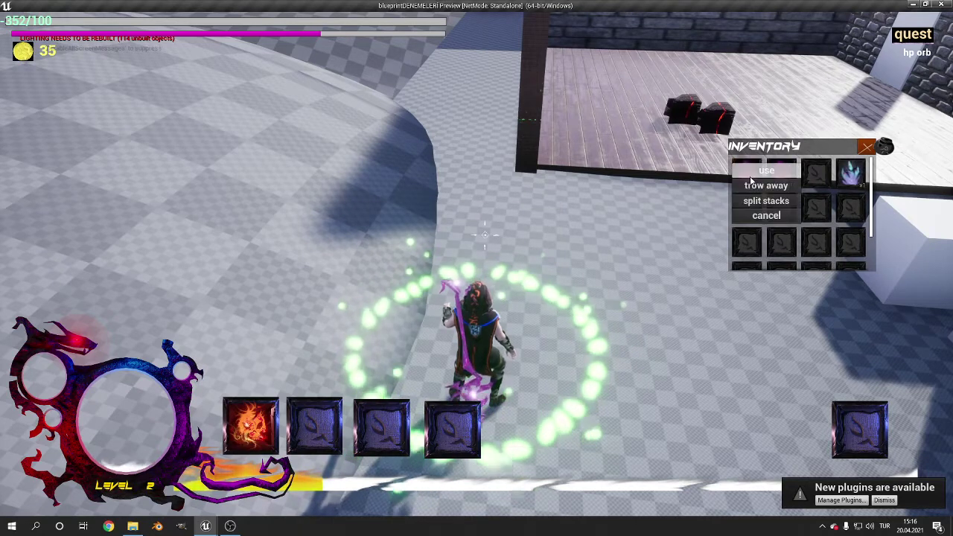
pyautogui.click(765, 187)
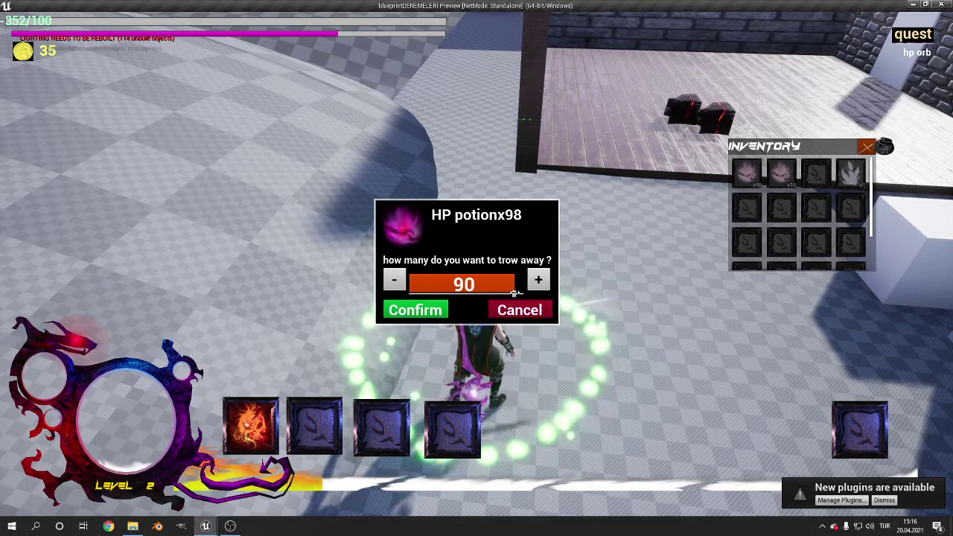
pyautogui.click(430, 310)
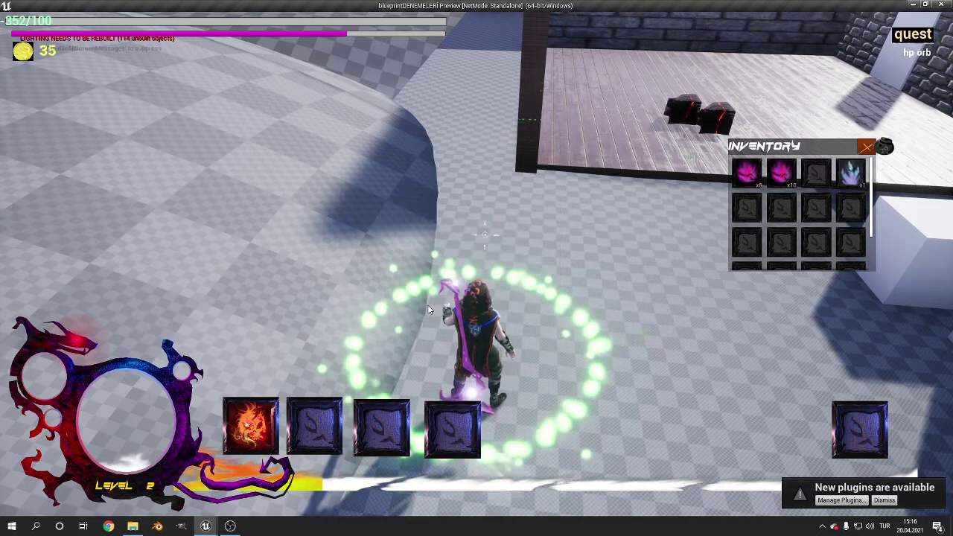
# Cancel discarding the remaining 8 potions and close the inventory window.
pyautogui.click(759, 187)
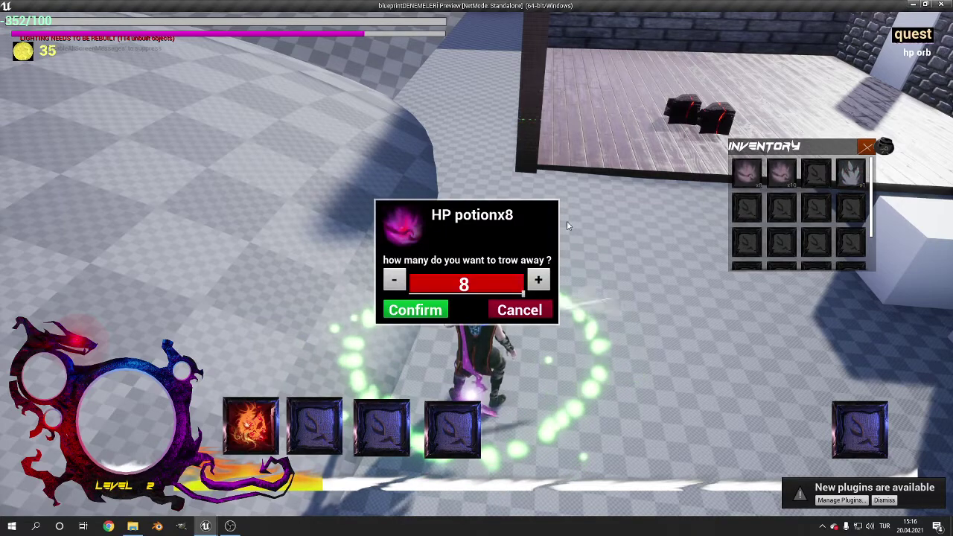
pyautogui.click(521, 313)
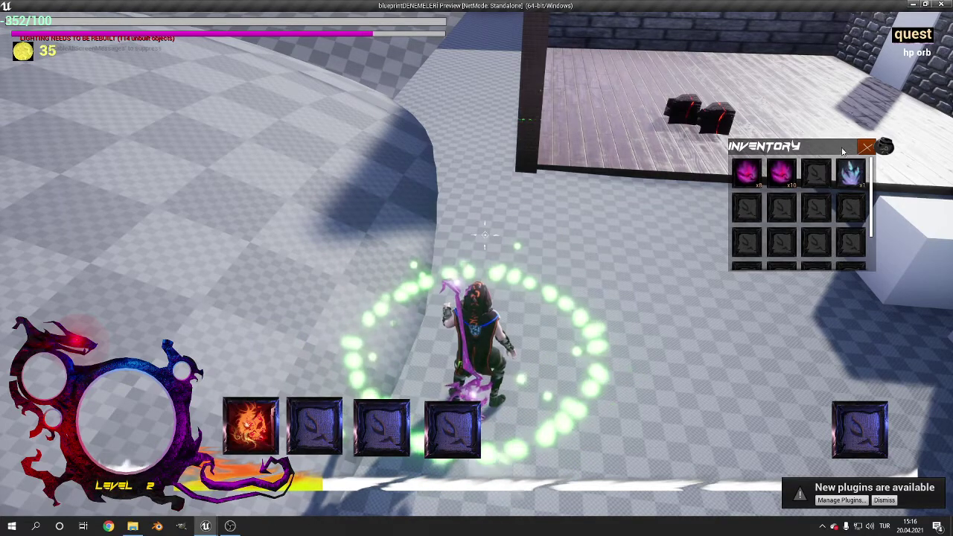
pyautogui.click(866, 147)
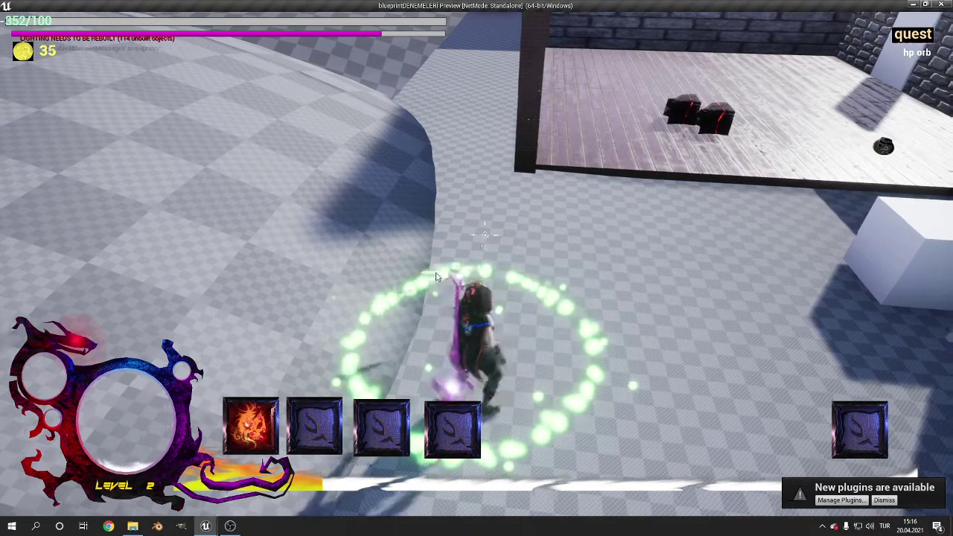
# Turn the camera and run past the white cubes into the purple glass pyramid.
pyautogui.moveTo(847, 72); pyautogui.dragTo(682, 206, button='right')
pyautogui.press('w')
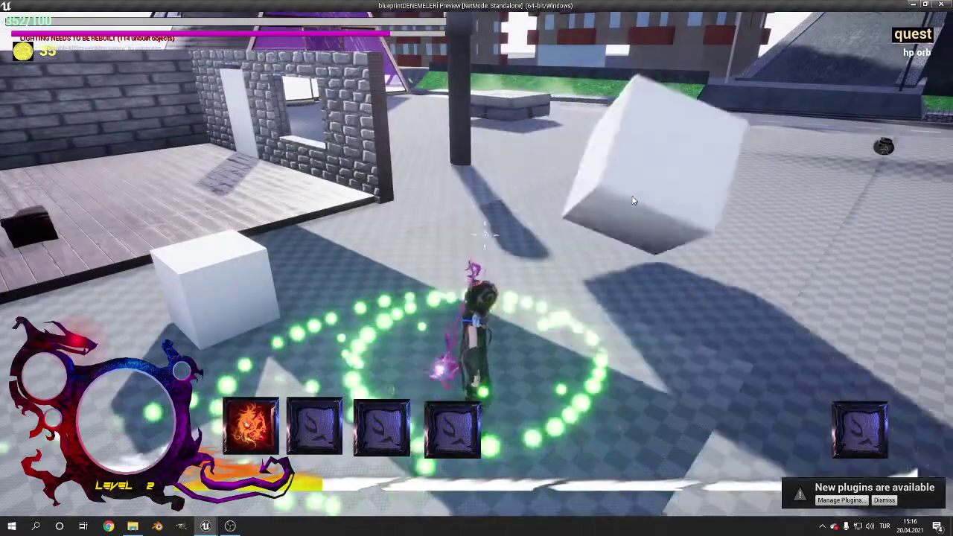
pyautogui.press('i')
pyautogui.press('i')
pyautogui.press('w')
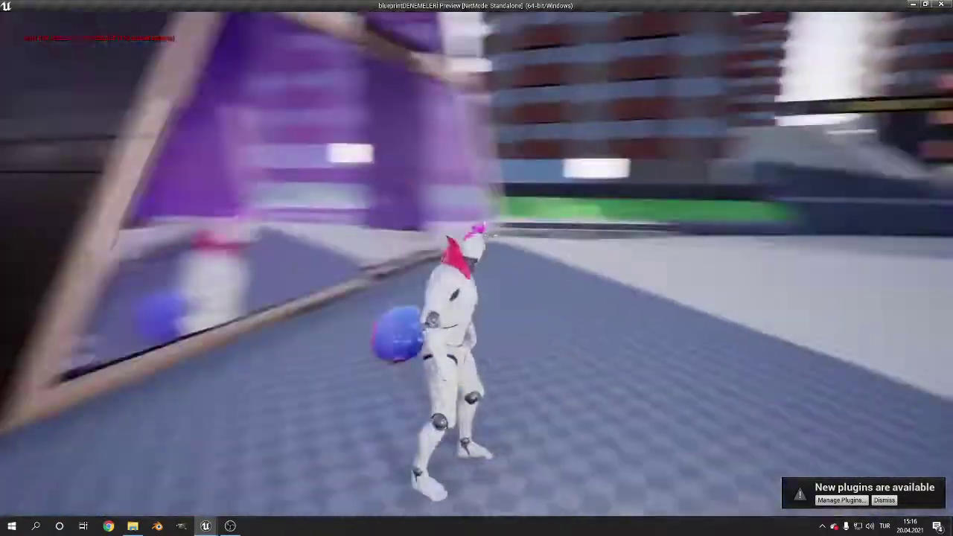
pyautogui.press('w')
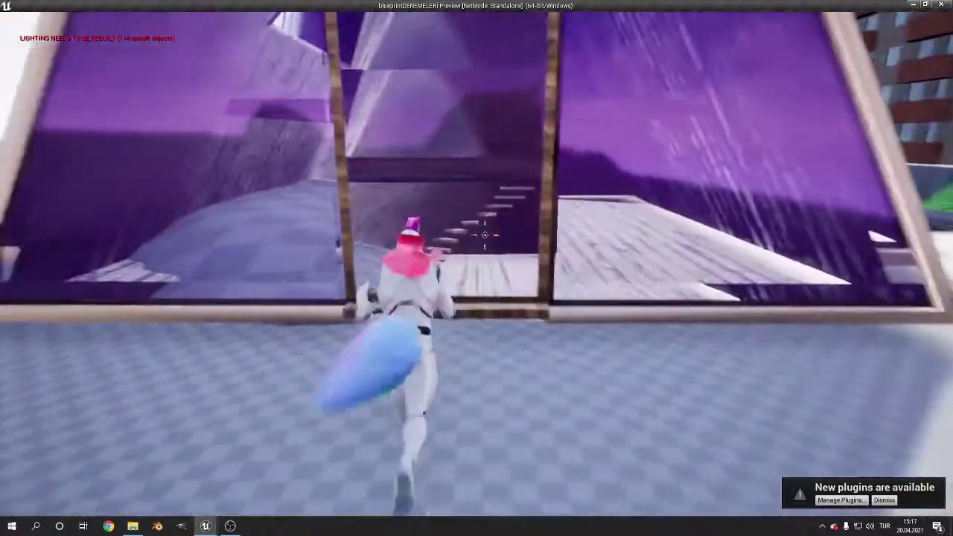
# Climb the floating staircase, cross the upper floor and jump out the bright window onto the roof.
pyautogui.press('w')
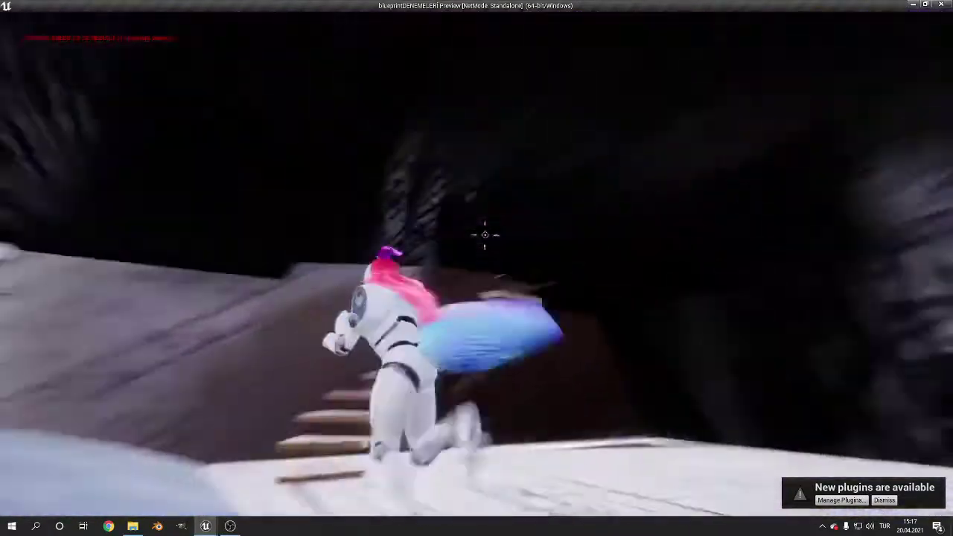
pyautogui.press('w')
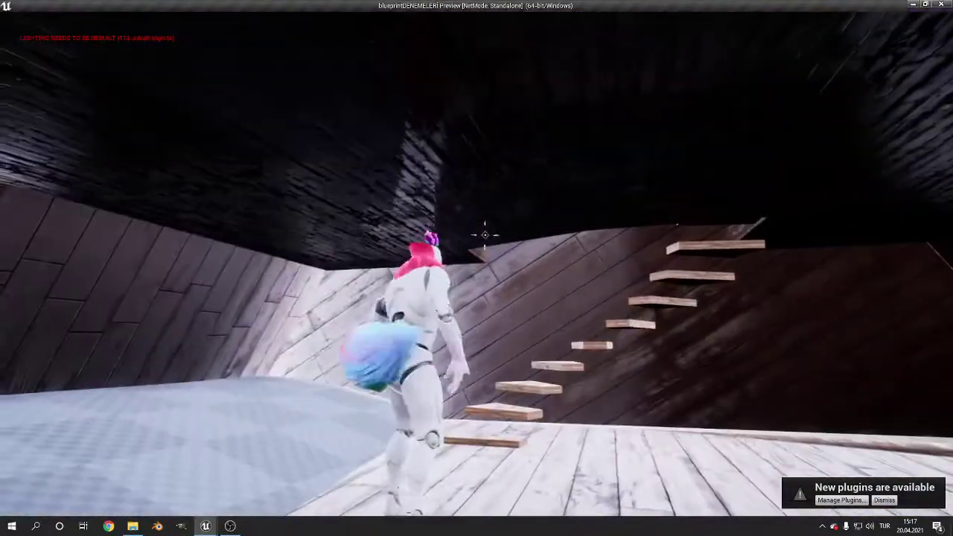
pyautogui.press('w')
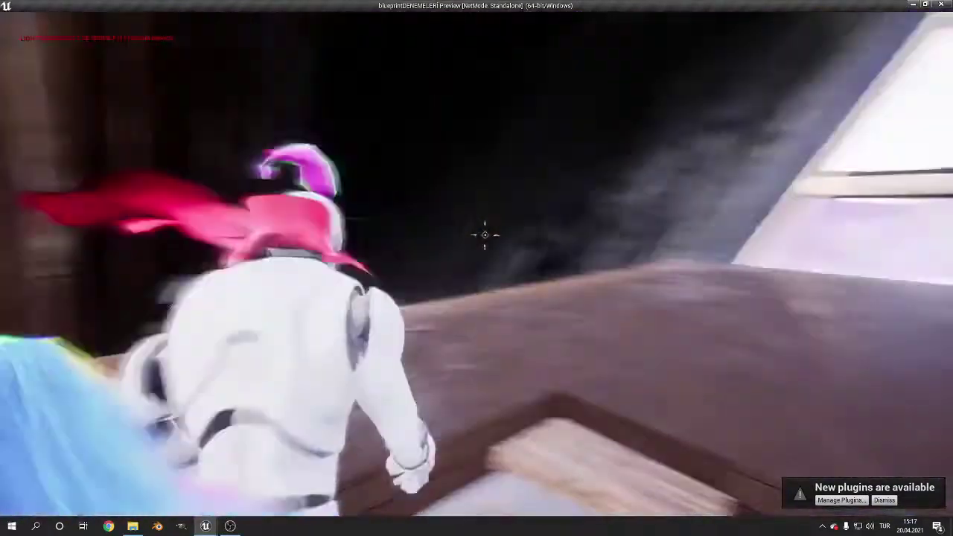
pyautogui.press('w')
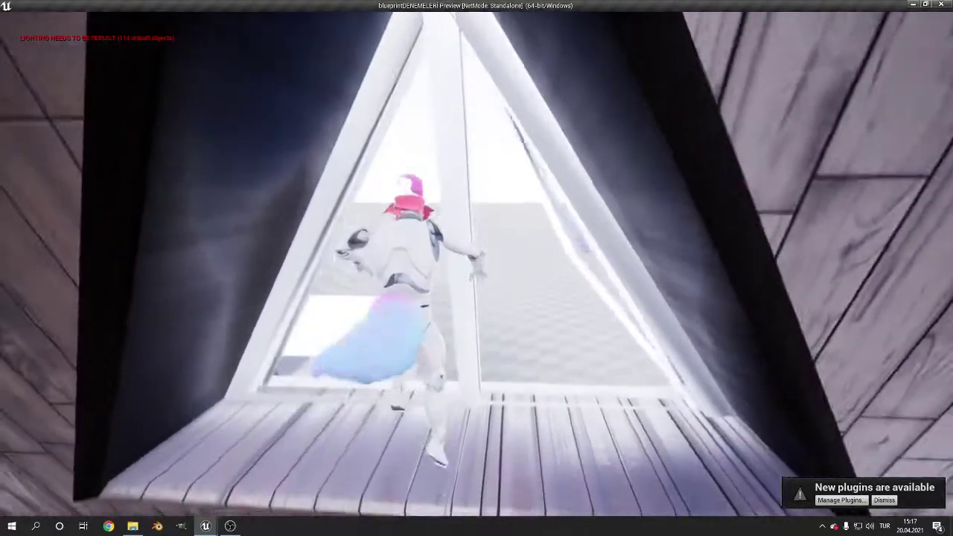
pyautogui.press('w')
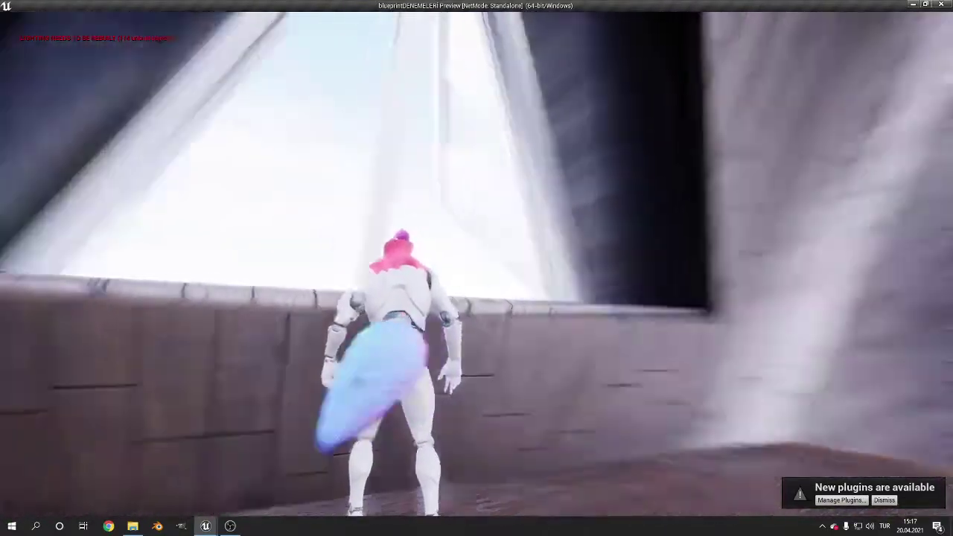
pyautogui.press('w')
pyautogui.press('space')
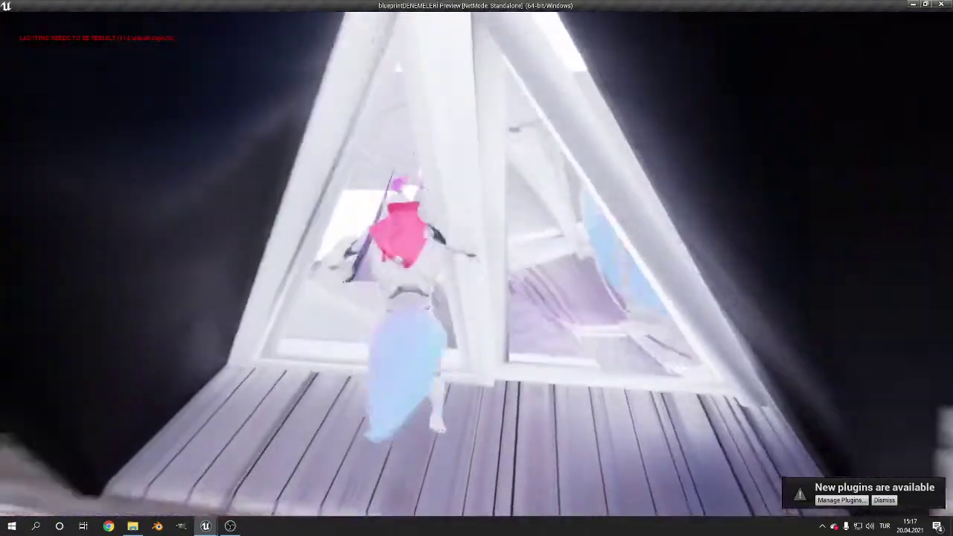
pyautogui.press('w')
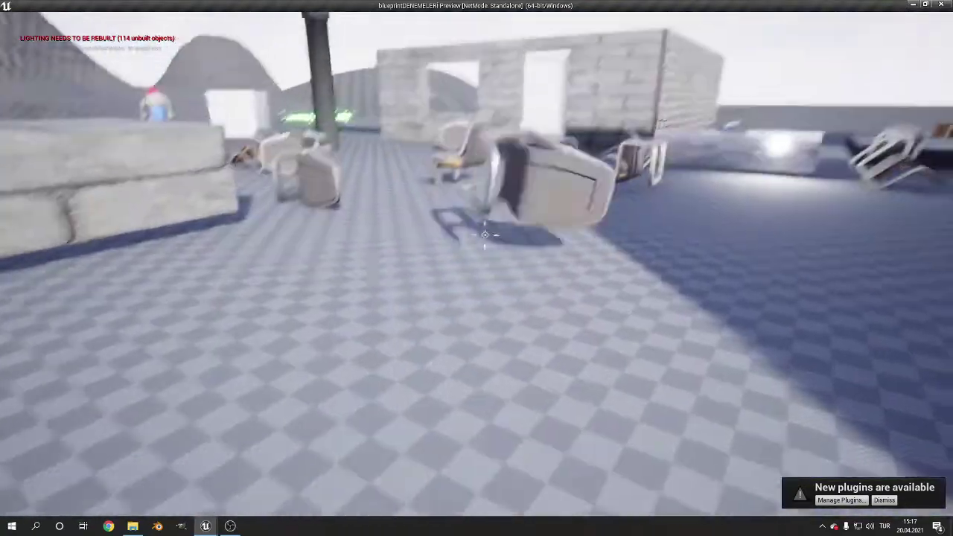
# Walk to the beige chair, grab it and throw it across the yard.
pyautogui.press('w')
pyautogui.press('w')
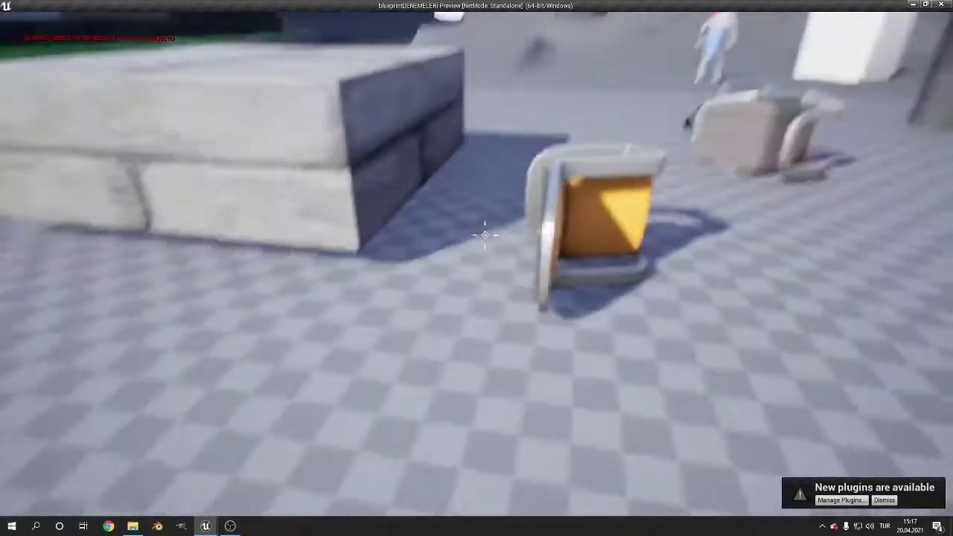
pyautogui.press('w')
pyautogui.click(484, 234)
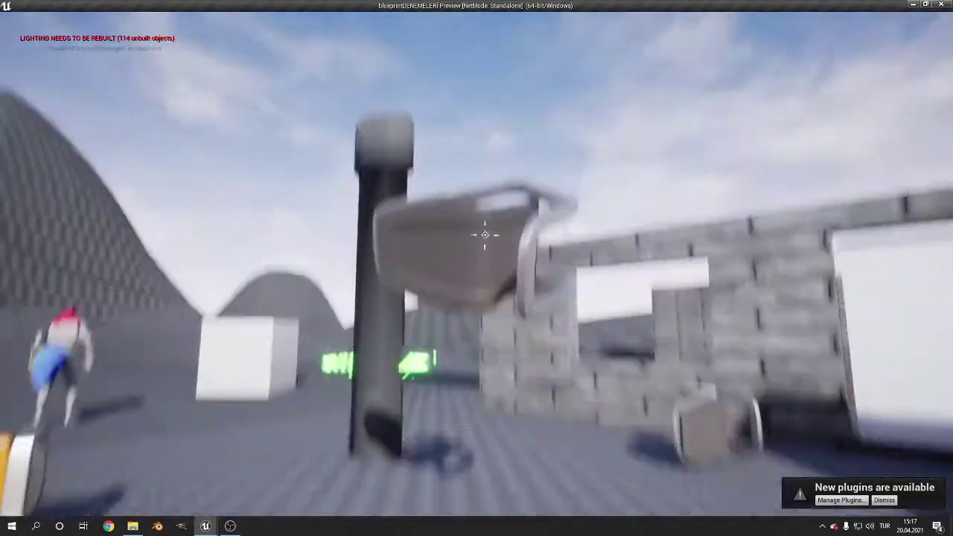
pyautogui.click(485, 234)
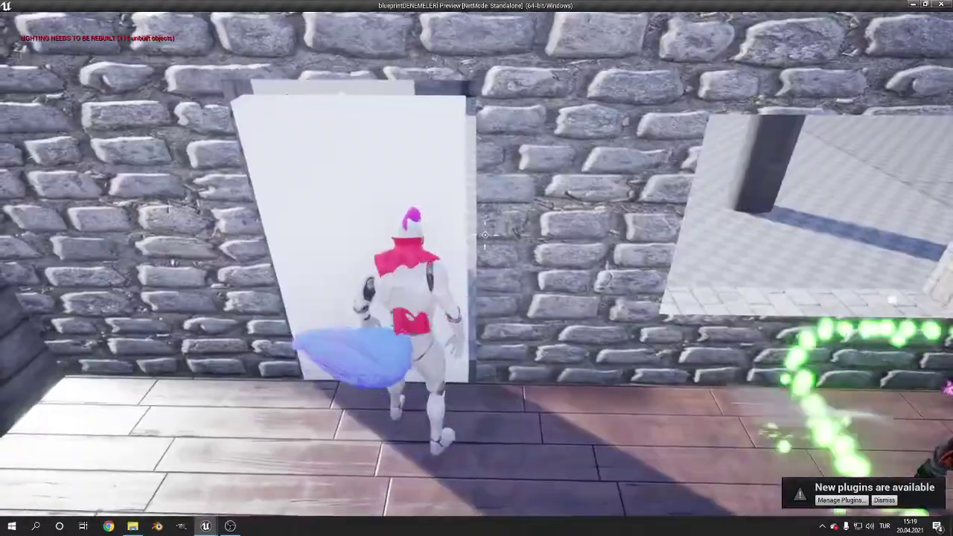
# Stop the standalone preview with Esc so the Blueprint runtime errors appear in the Message Log.
pyautogui.press('Escape')
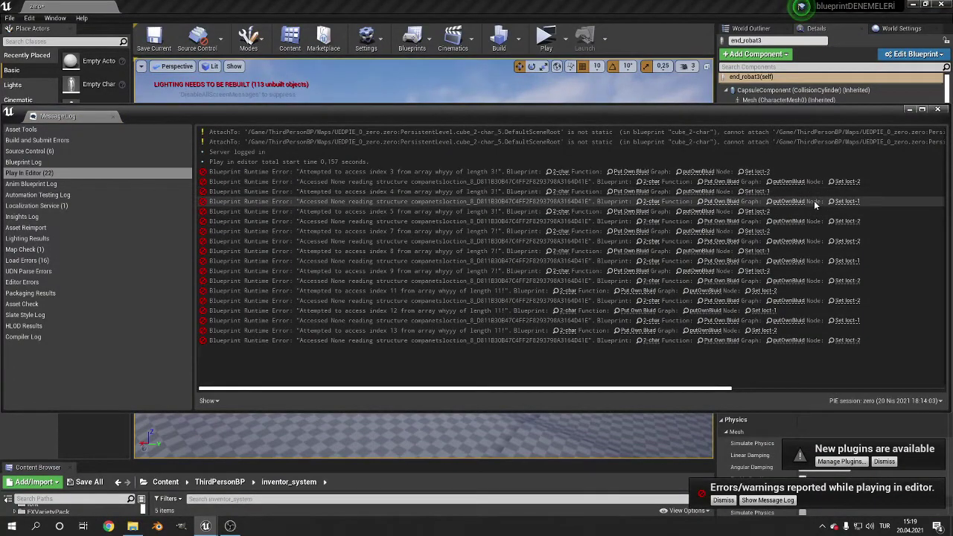
# Close the Message Log, select the white door and open its Blueprint Editor.
pyautogui.click(937, 109)
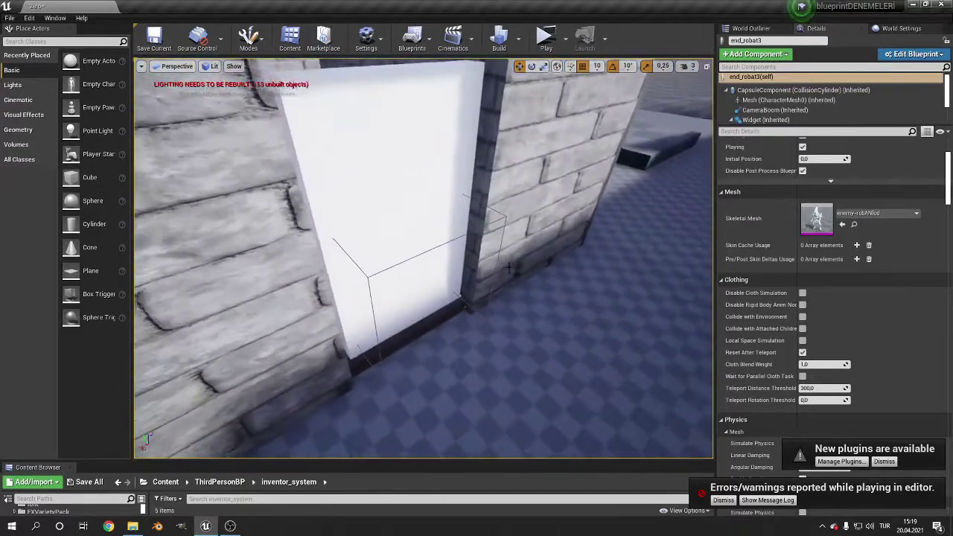
pyautogui.click(411, 202)
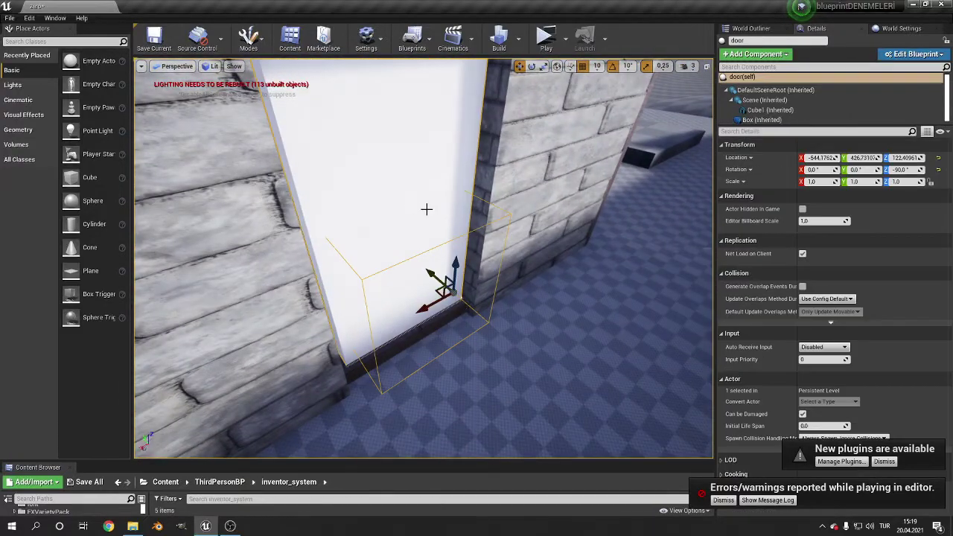
pyautogui.click(923, 54)
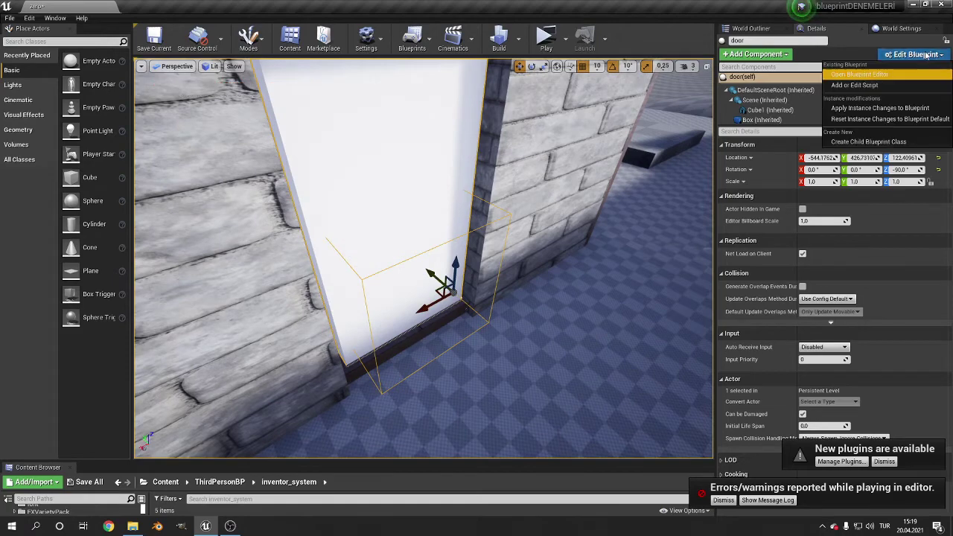
pyautogui.click(858, 75)
# Pan and zoom the Event Graph to inspect the E key event, Flip Flop and both Move Component To nodes.
pyautogui.scroll(3, 306, 201)
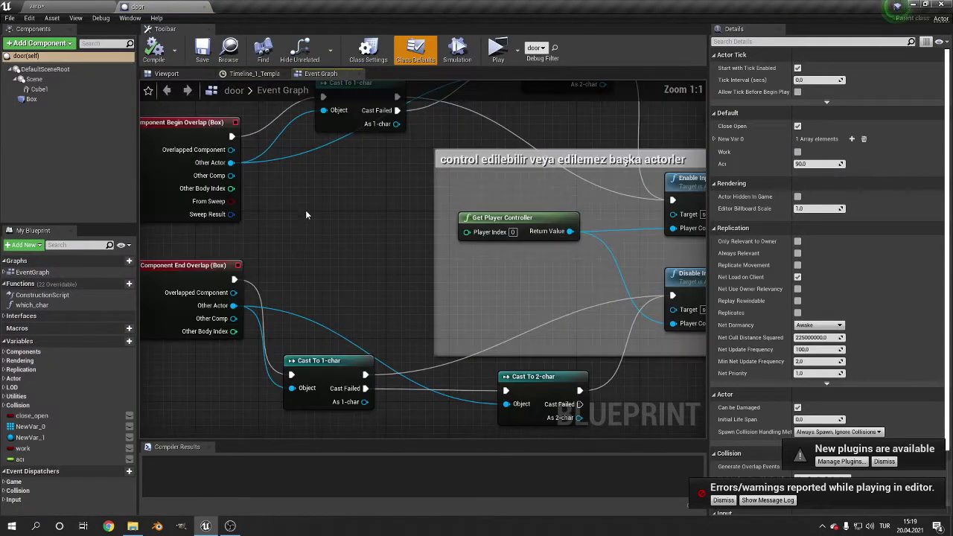
pyautogui.moveTo(305, 214); pyautogui.dragTo(350, 356, button='right')
pyautogui.scroll(-4, 459, 380)
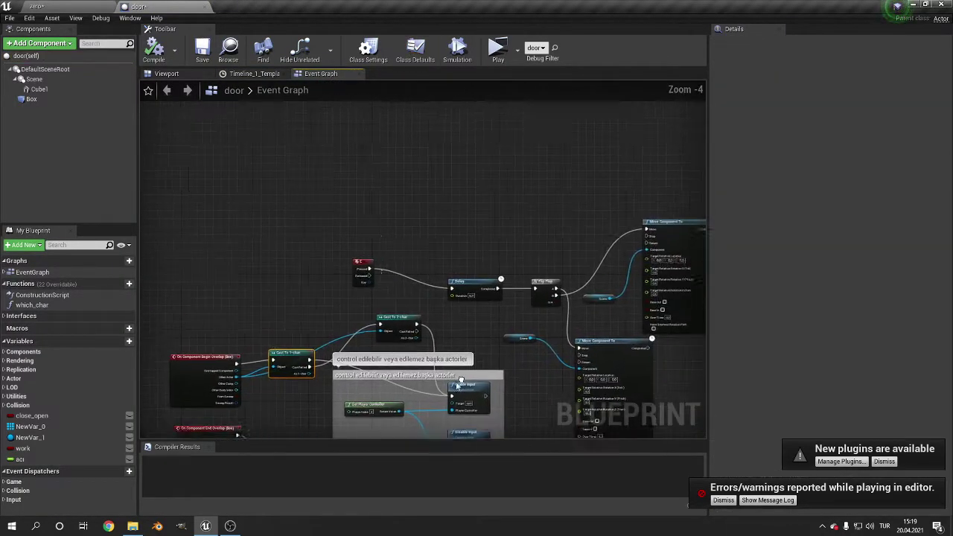
pyautogui.scroll(4, 391, 271)
pyautogui.moveTo(331, 266); pyautogui.dragTo(411, 268)
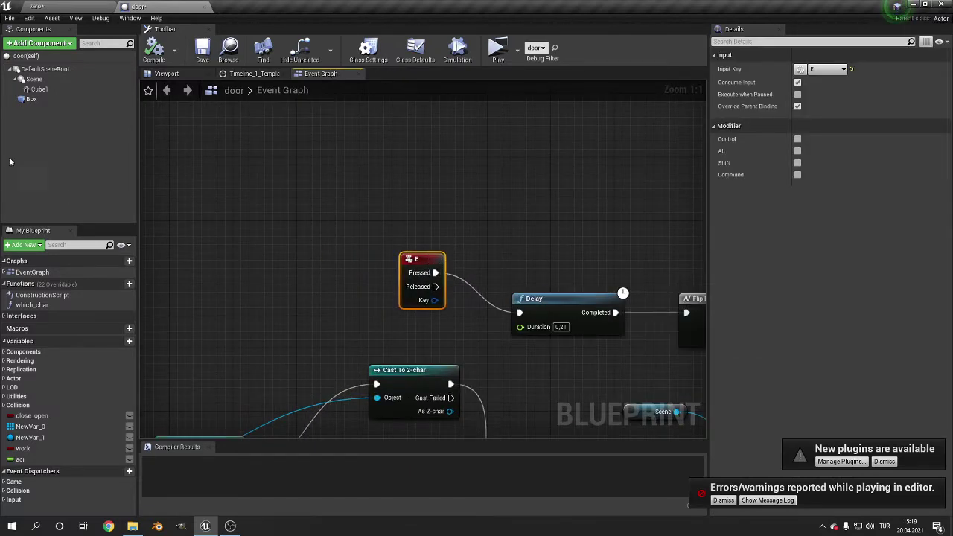
pyautogui.moveTo(639, 292); pyautogui.dragTo(285, 267, button='right')
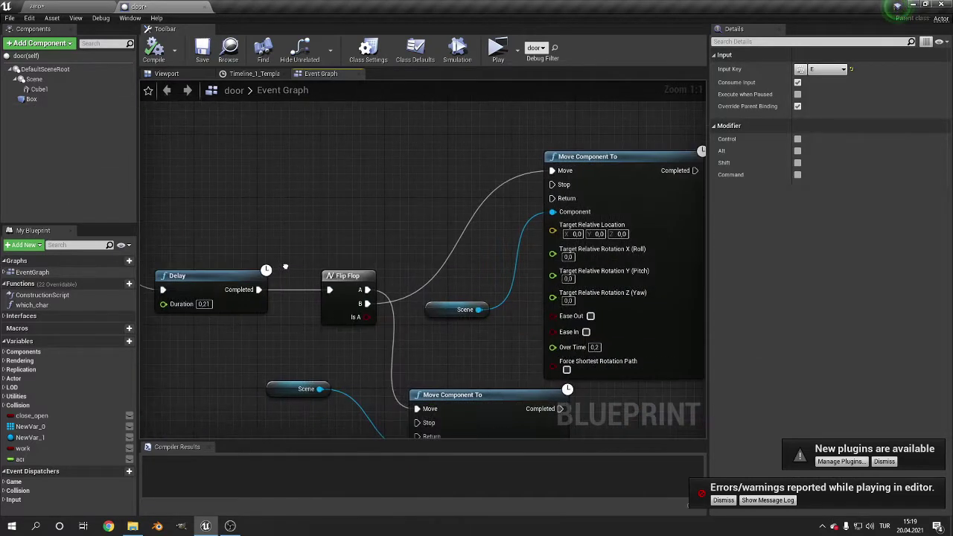
pyautogui.click(344, 292)
pyautogui.moveTo(468, 408); pyautogui.dragTo(390, 255, button='right')
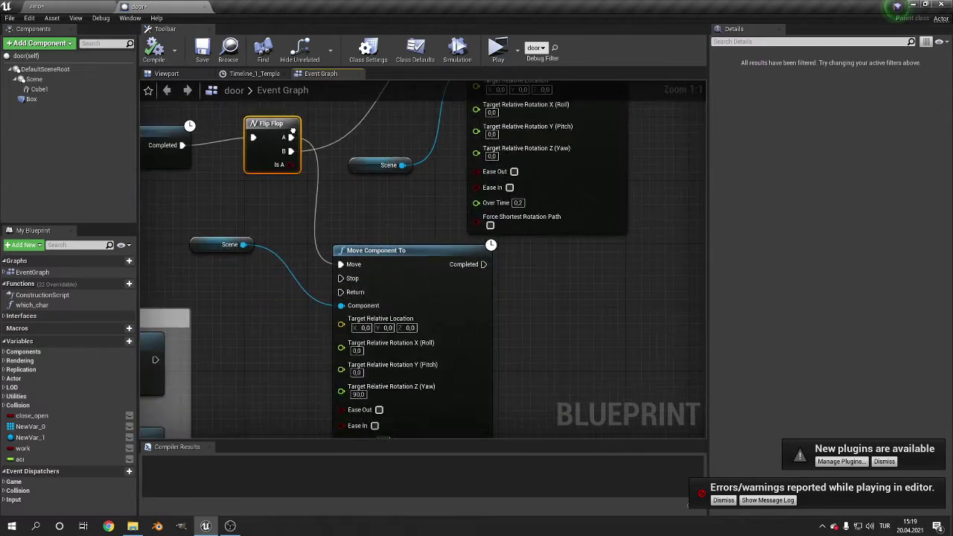
pyautogui.scroll(-1, 391, 257)
pyautogui.scroll(-2, 411, 268)
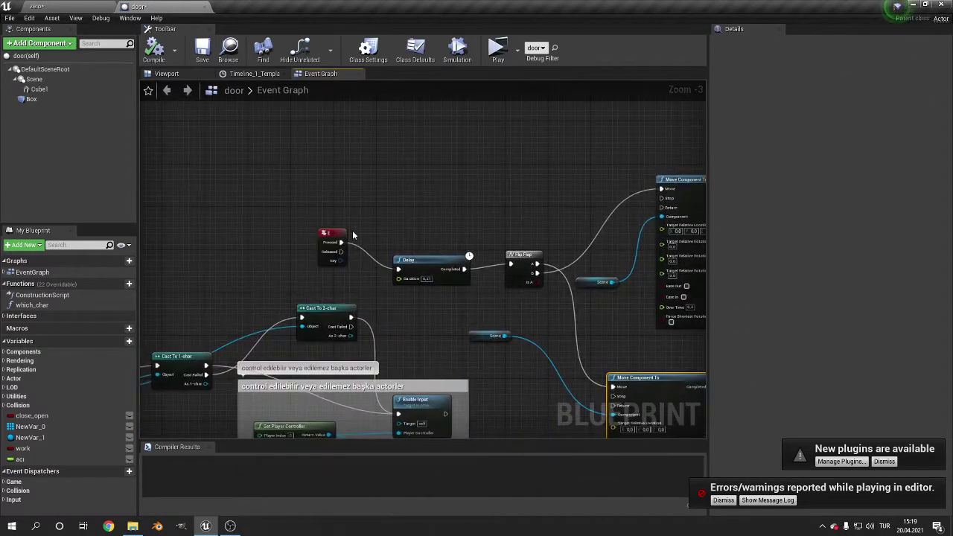
pyautogui.click(498, 49)
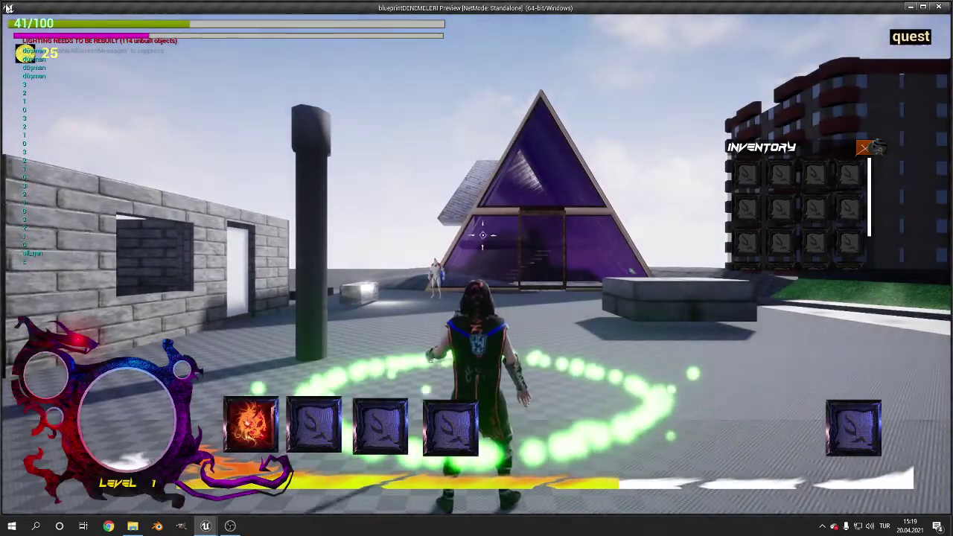
pyautogui.hotkey('alt', 'Tab')
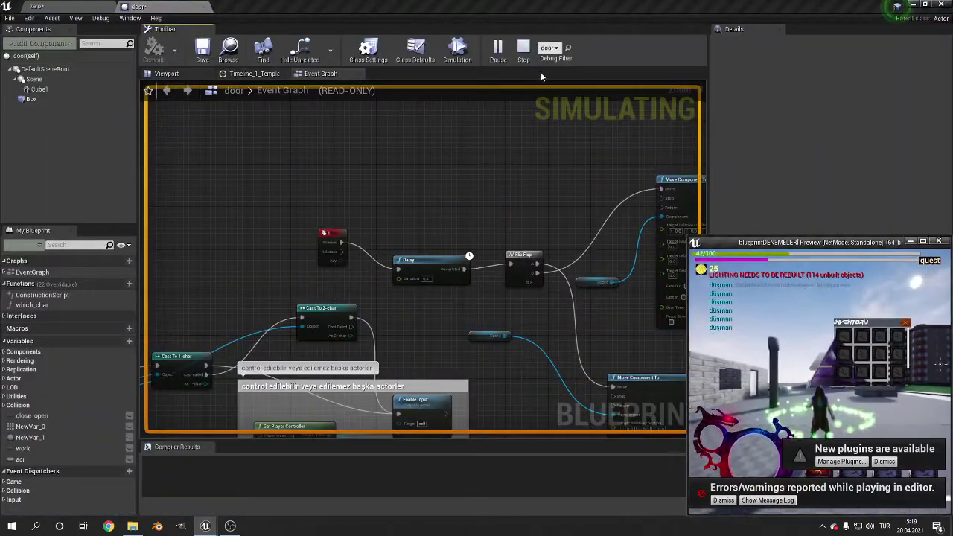
pyautogui.click(547, 65)
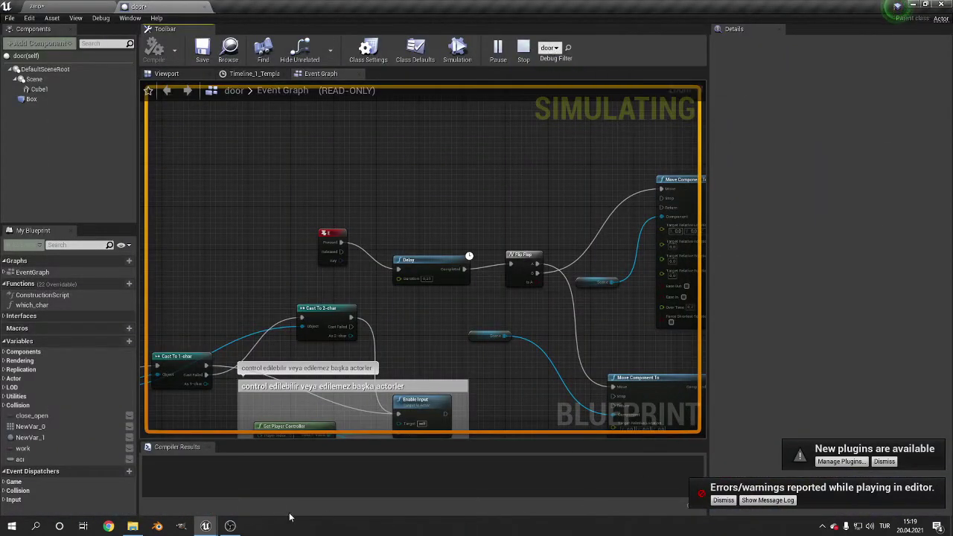
pyautogui.click(206, 524)
pyautogui.moveTo(207, 524)
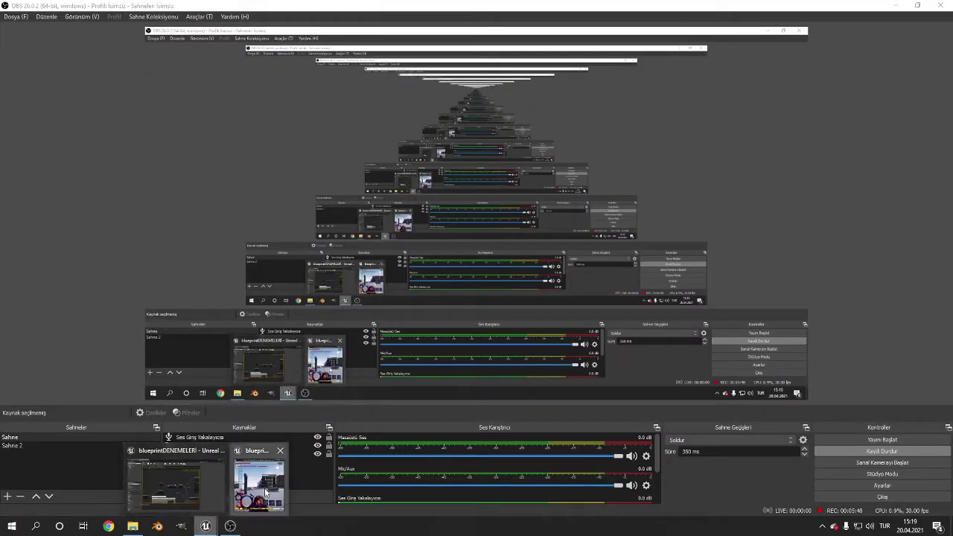
pyautogui.click(266, 492)
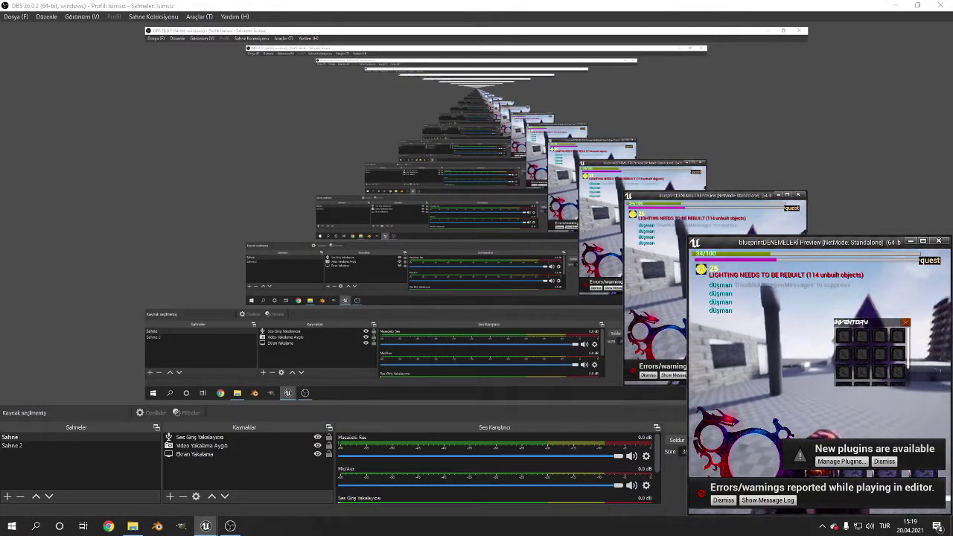
pyautogui.click(768, 500)
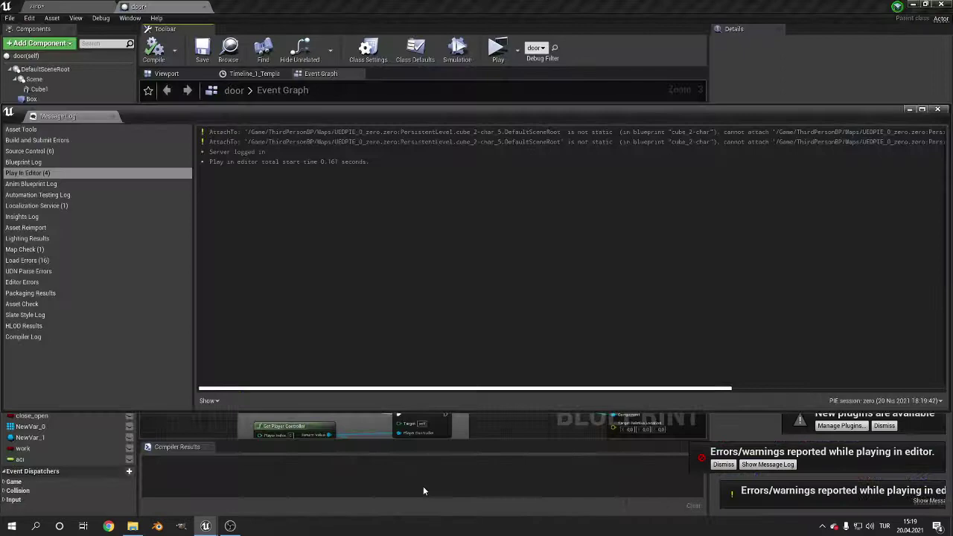
pyautogui.click(206, 526)
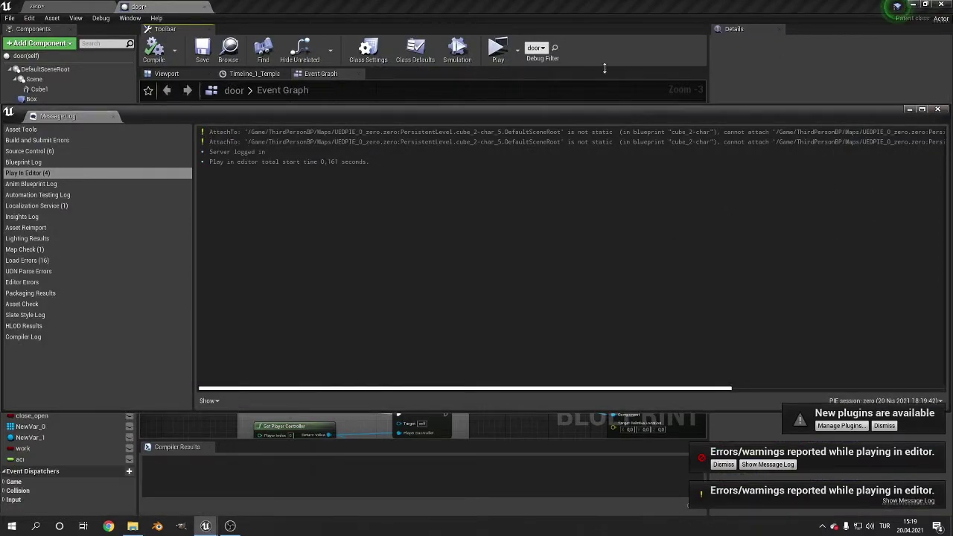
pyautogui.click(940, 109)
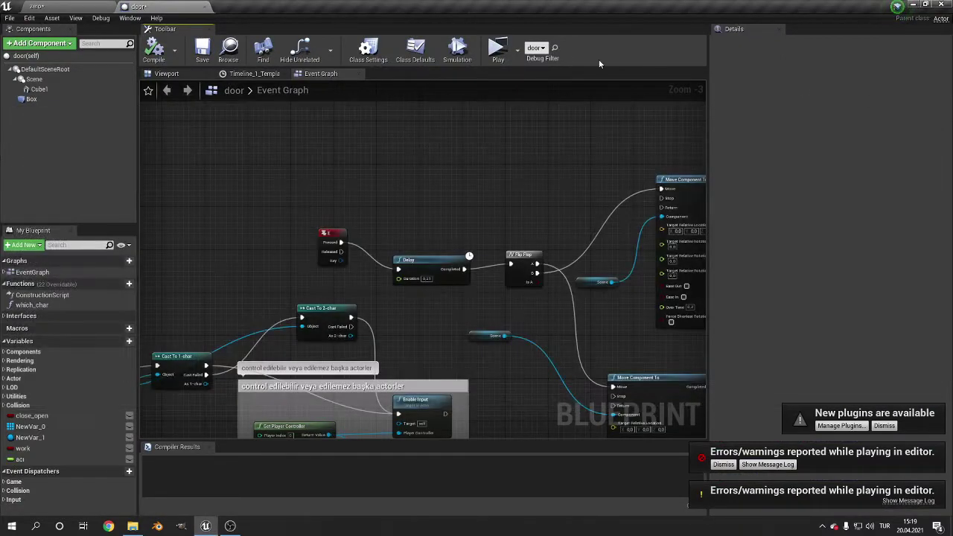
# Play-test the level, walking the character to the white door and toggling it open and closed with E.
pyautogui.click(497, 49)
pyautogui.moveTo(751, 242)
pyautogui.mouseDown()
pyautogui.moveTo(749, 140)
pyautogui.moveTo(731, 134)
pyautogui.mouseUp()
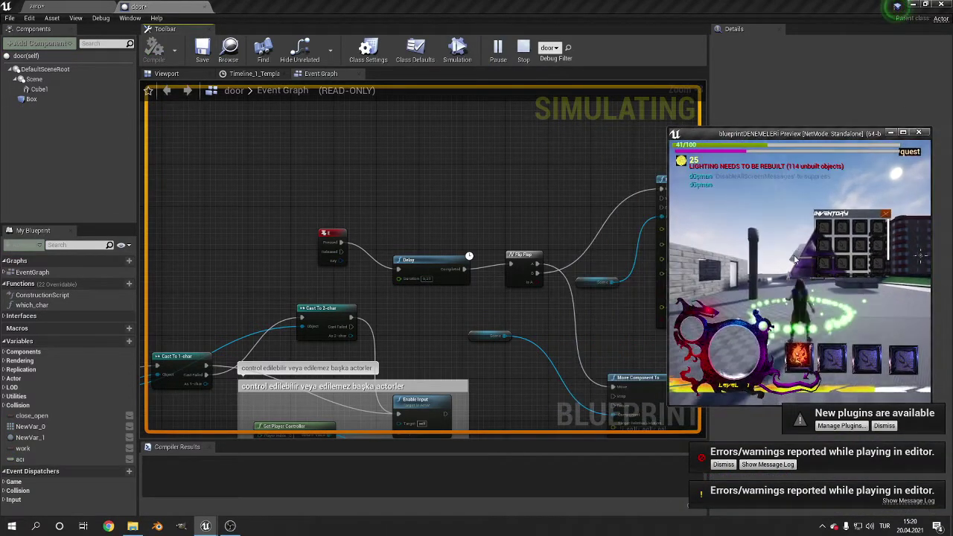
pyautogui.press('e')
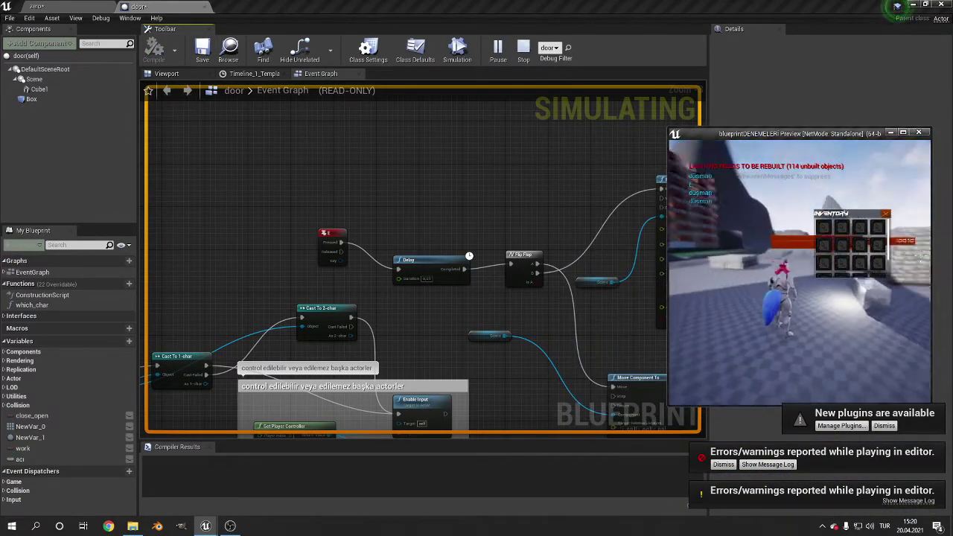
pyautogui.press('w')
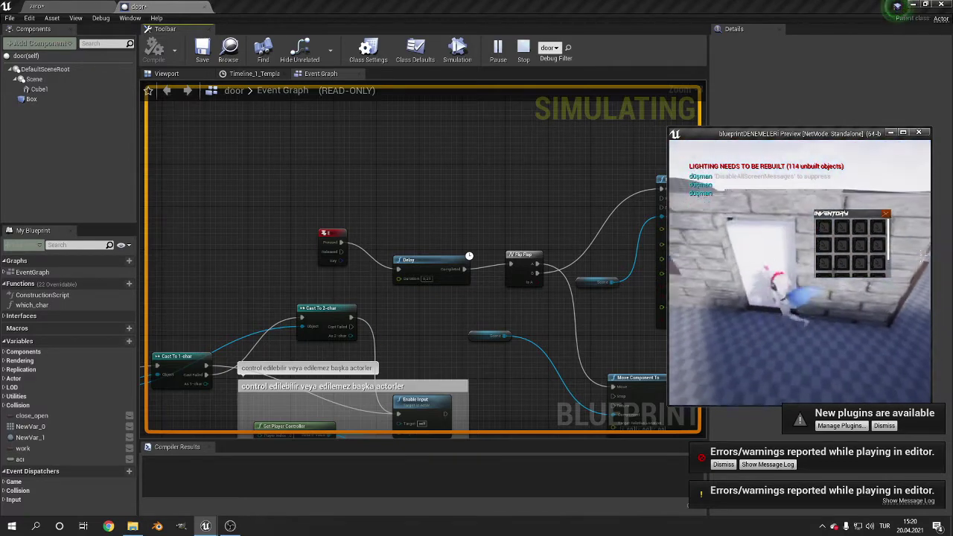
pyautogui.press('w')
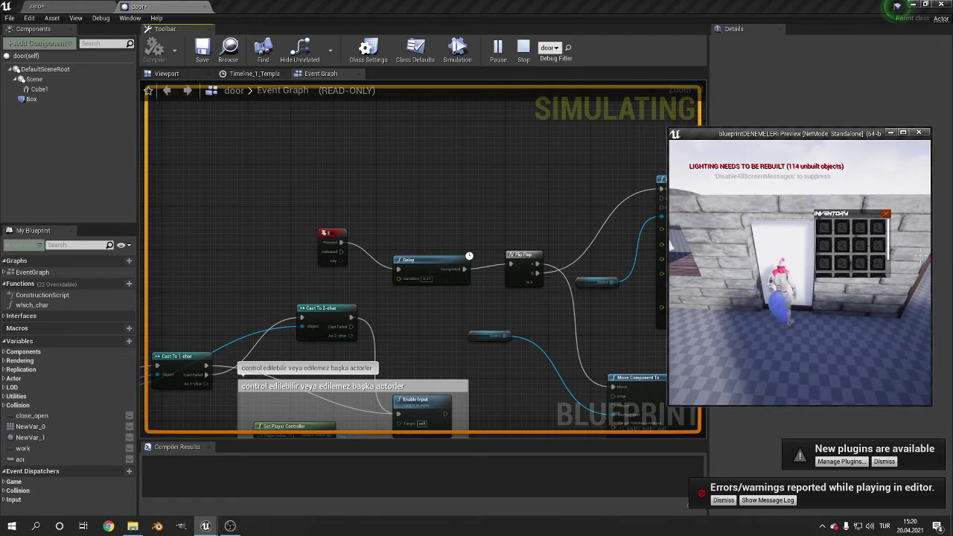
pyautogui.press('e')
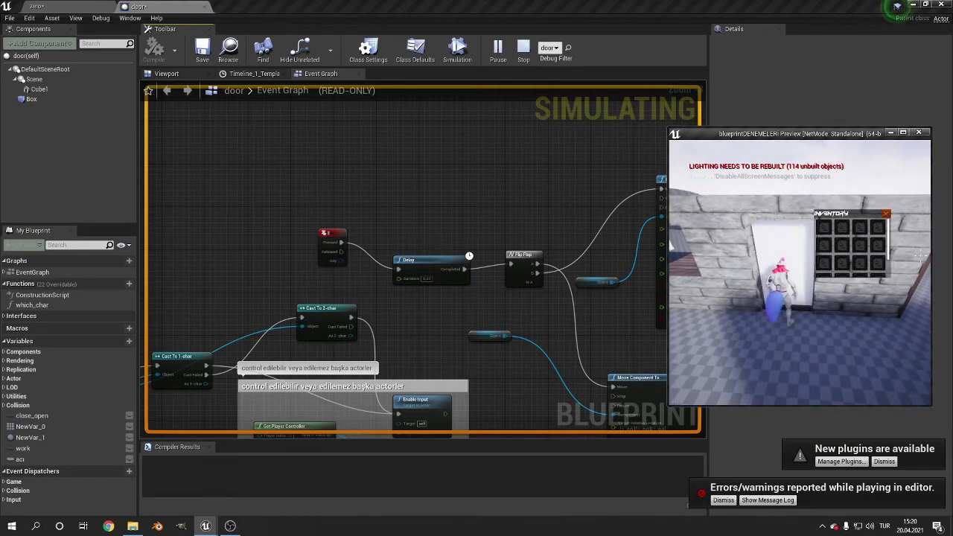
pyautogui.press('e')
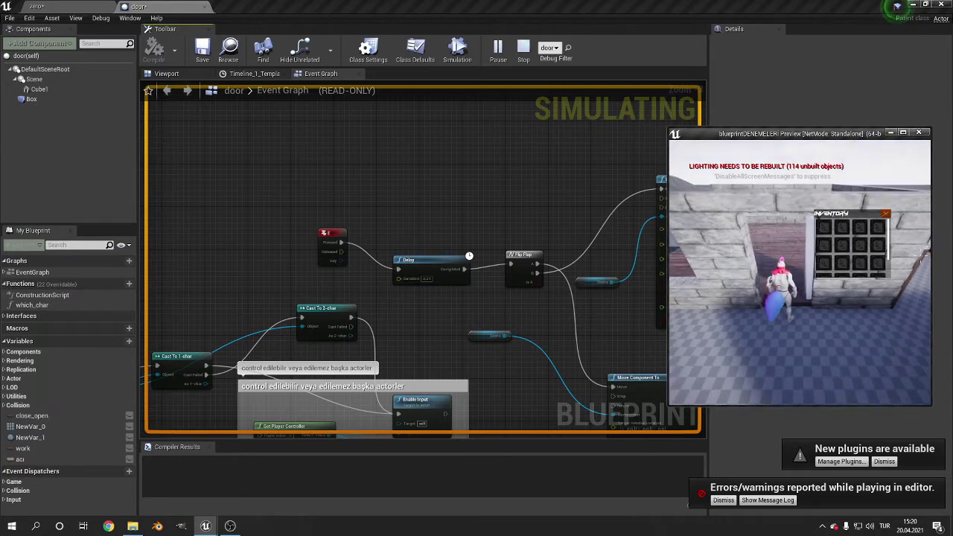
pyautogui.press('e')
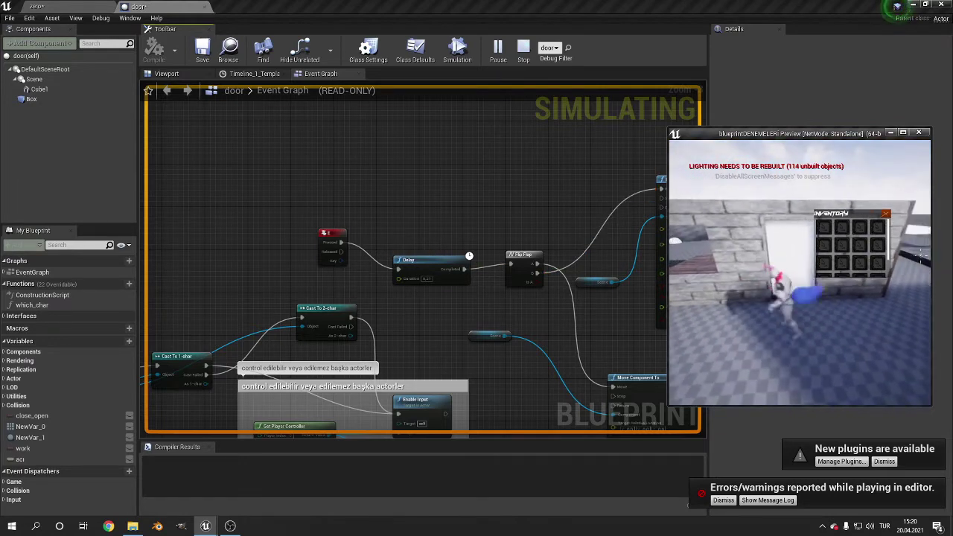
pyautogui.press('e')
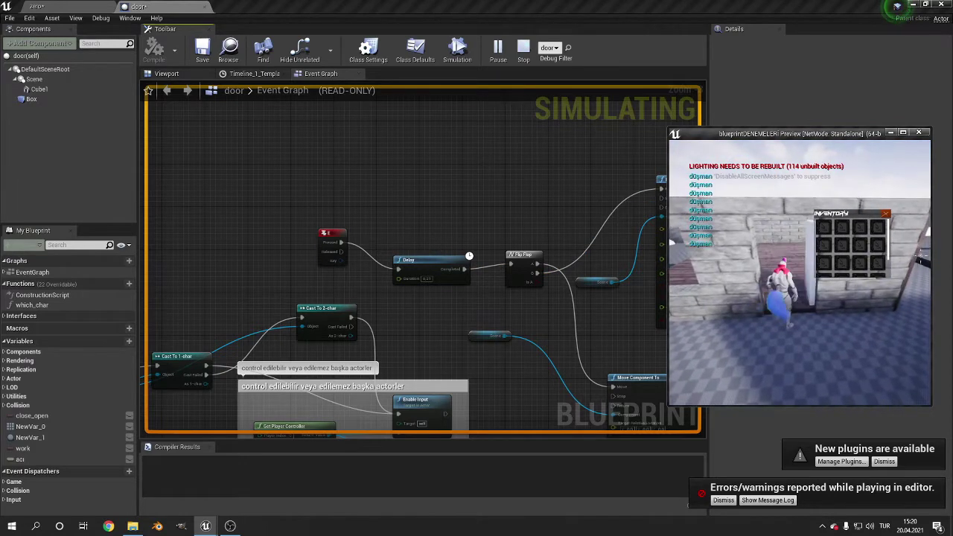
# Stop the play session and close the Message Log.
pyautogui.press('Escape')
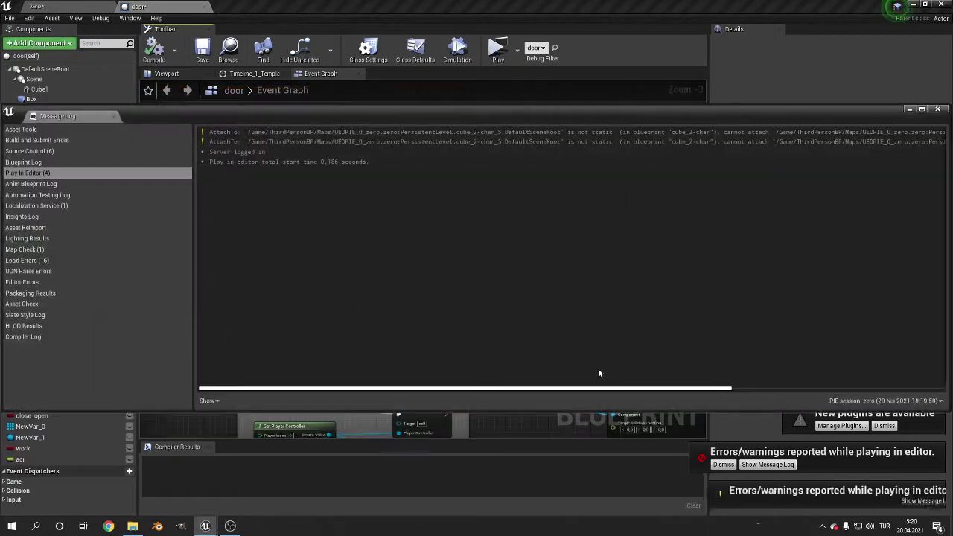
pyautogui.click(944, 111)
pyautogui.scroll(3, 374, 291)
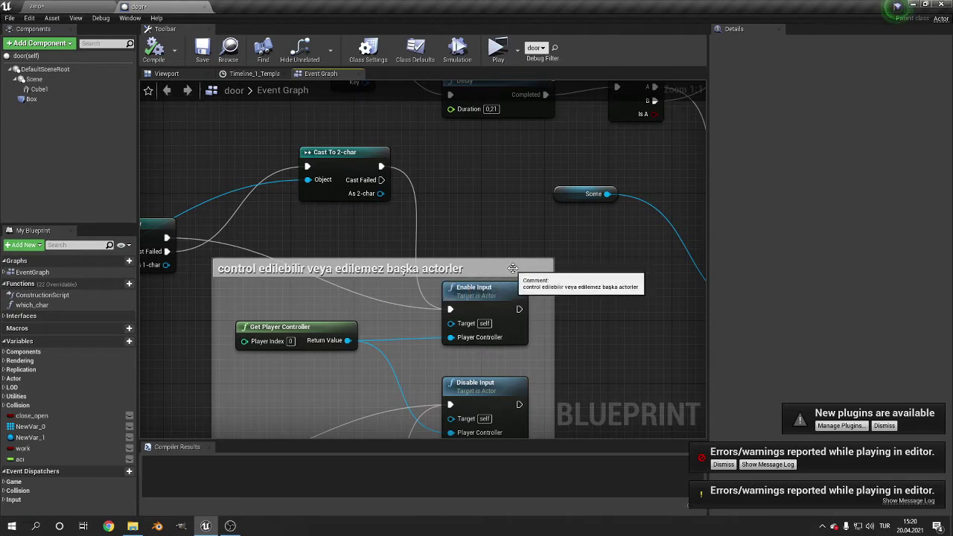
# Pan the door graph to the Enable Input and E key event nodes and select each.
pyautogui.moveTo(516, 249)
pyautogui.mouseDown(button='right')
pyautogui.moveTo(512, 217)
pyautogui.moveTo(559, 394)
pyautogui.mouseUp(button='right')
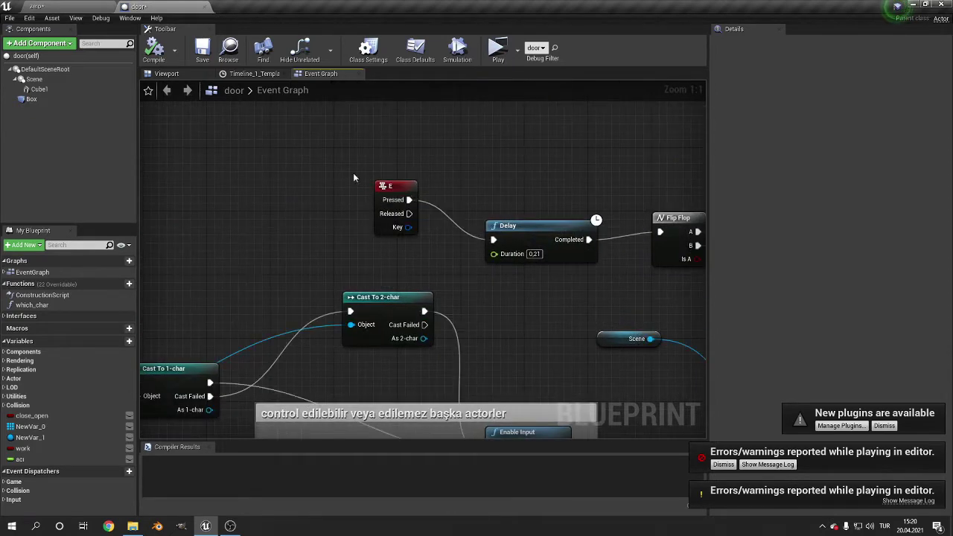
pyautogui.moveTo(442, 270); pyautogui.dragTo(357, 97, button='right')
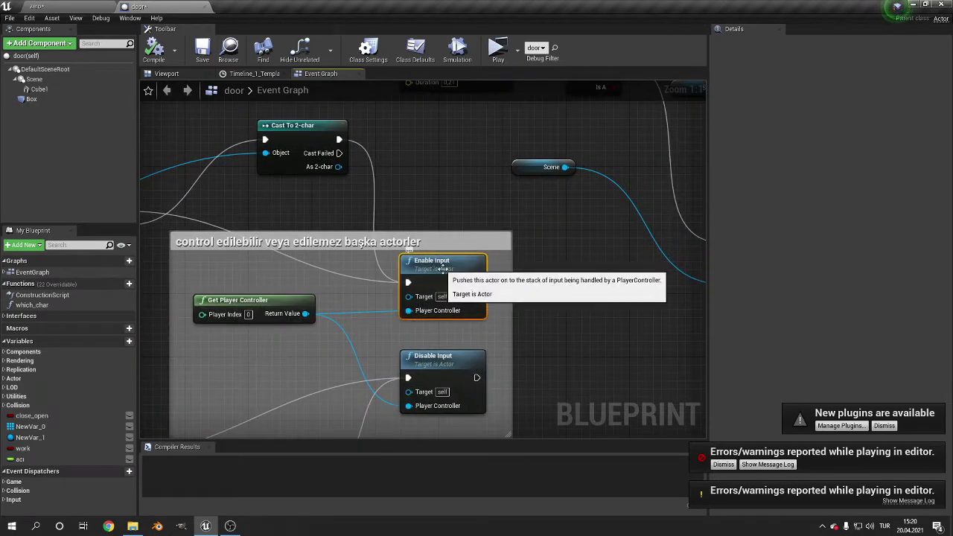
pyautogui.moveTo(268, 299); pyautogui.dragTo(268, 307)
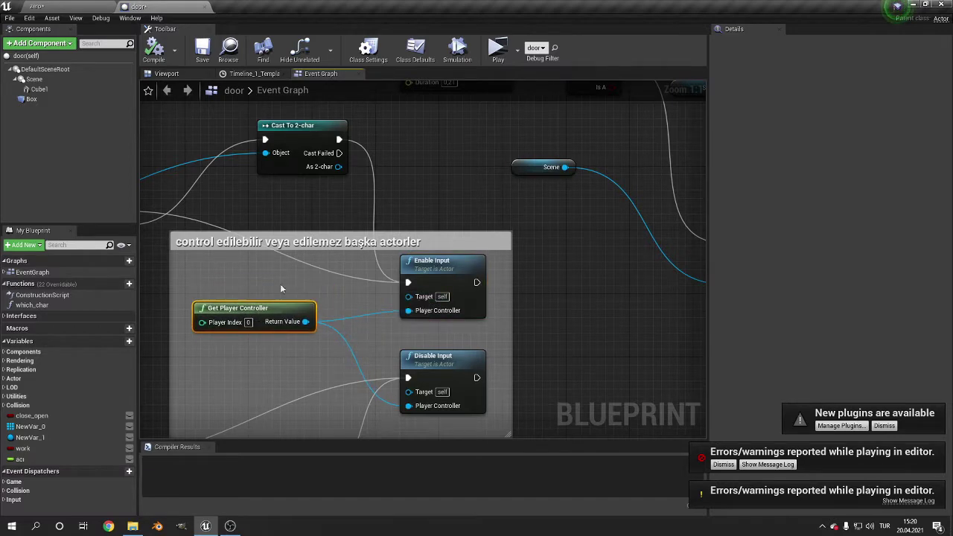
pyautogui.moveTo(281, 289); pyautogui.dragTo(341, 399, button='right')
pyautogui.click(504, 380)
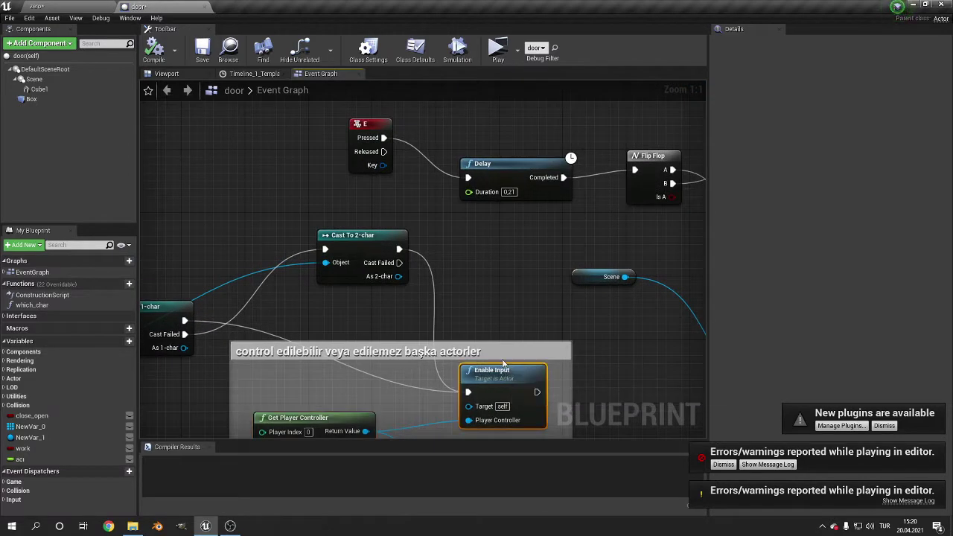
pyautogui.click(366, 129)
# Wrap the E key event in a comment titled 'oha istediğin actorde e key direk kulanıyor :D test'.
pyautogui.moveTo(495, 390); pyautogui.dragTo(533, 486, button='right')
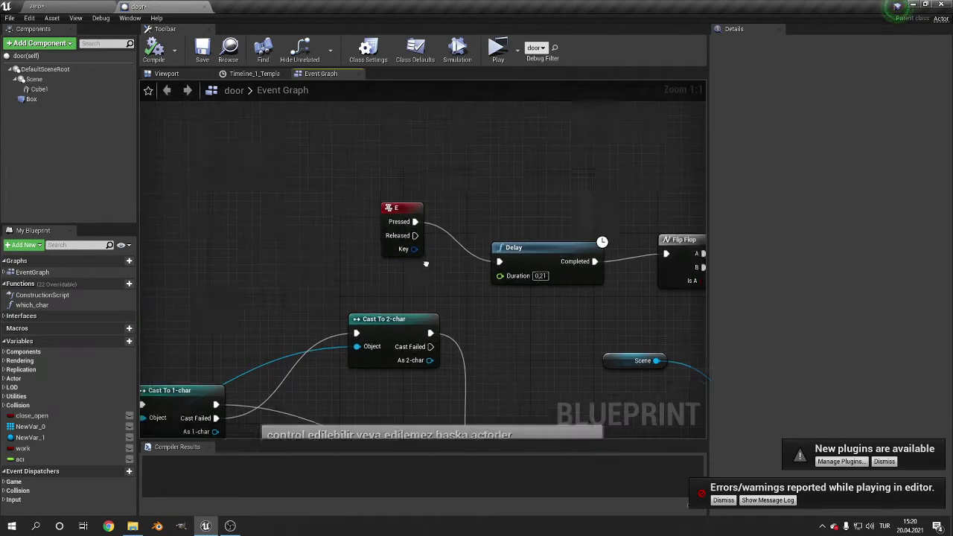
pyautogui.moveTo(364, 197); pyautogui.dragTo(437, 285)
pyautogui.write('c')
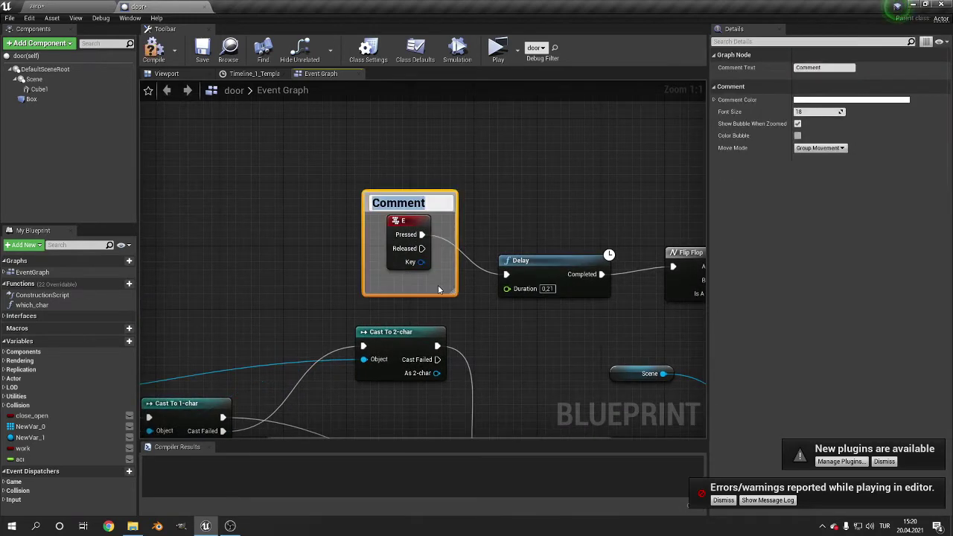
pyautogui.write('oha istediğin')
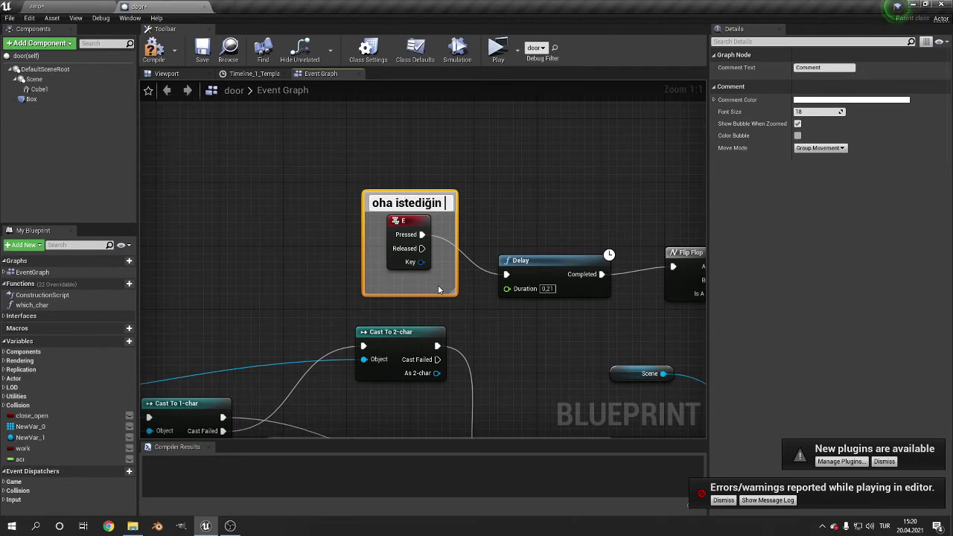
pyautogui.write('act')
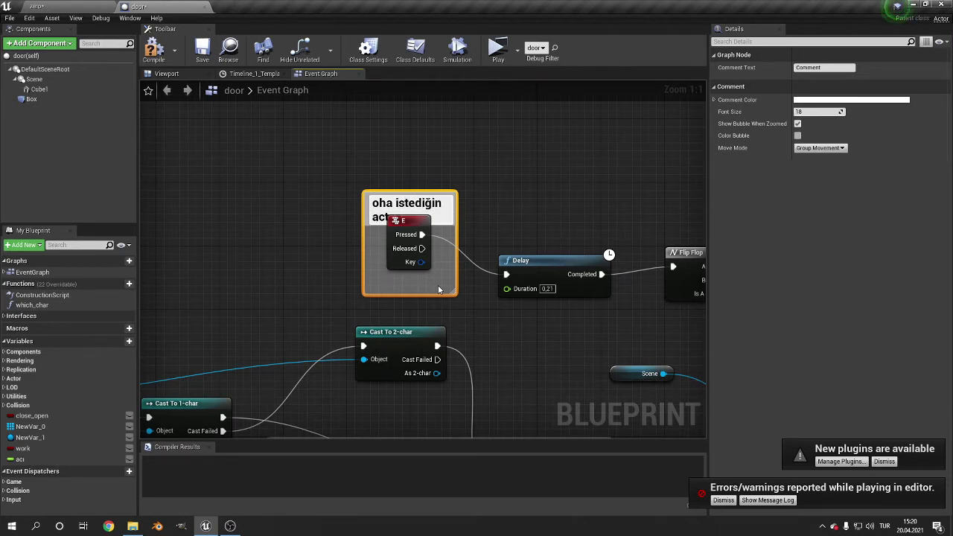
pyautogui.write('n')
pyautogui.write('ye')
pyautogui.press('BackSpace')
pyautogui.press('BackSpace')
pyautogui.press('BackSpace')
pyautogui.write('key')
pyautogui.write(' direk ')
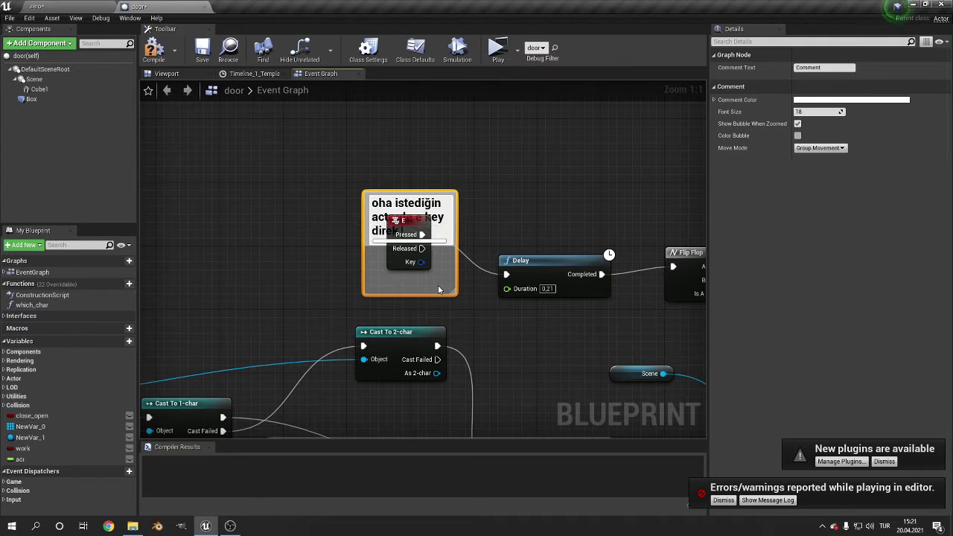
pyautogui.write('kulanı')
pyautogui.write('yor :D ')
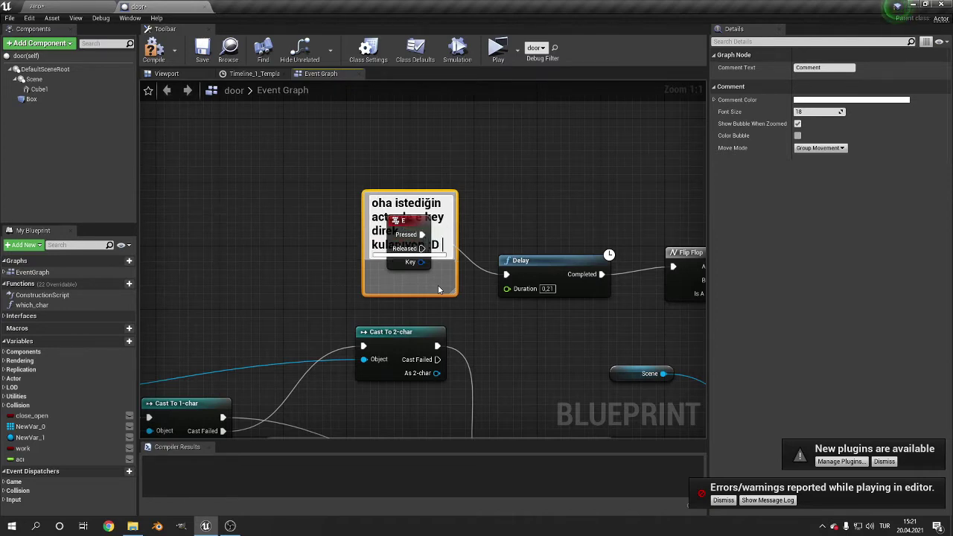
pyautogui.write('test')
pyautogui.press('Return')
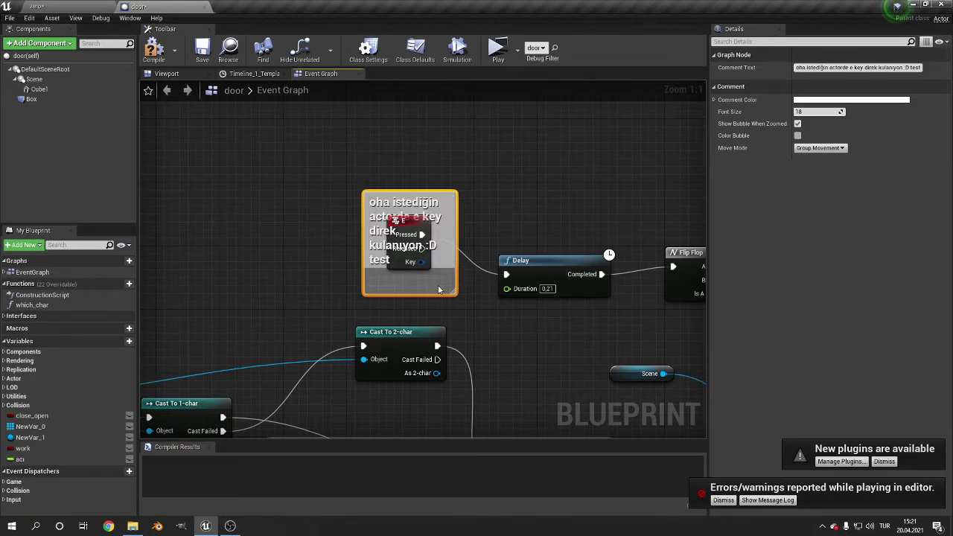
pyautogui.moveTo(410, 222)
pyautogui.mouseDown()
pyautogui.moveTo(410, 143)
pyautogui.moveTo(402, 215)
pyautogui.mouseUp()
# Pull the E key event below the comment, nudge Cast To 1-char up, then pan back to the E chain.
pyautogui.moveTo(384, 267); pyautogui.dragTo(312, 119, button='right')
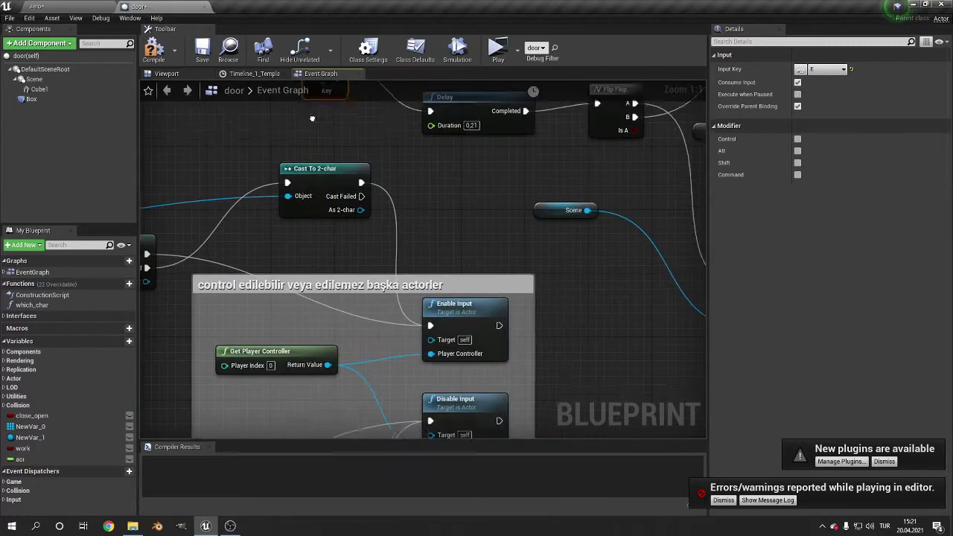
pyautogui.moveTo(342, 286); pyautogui.dragTo(432, 143)
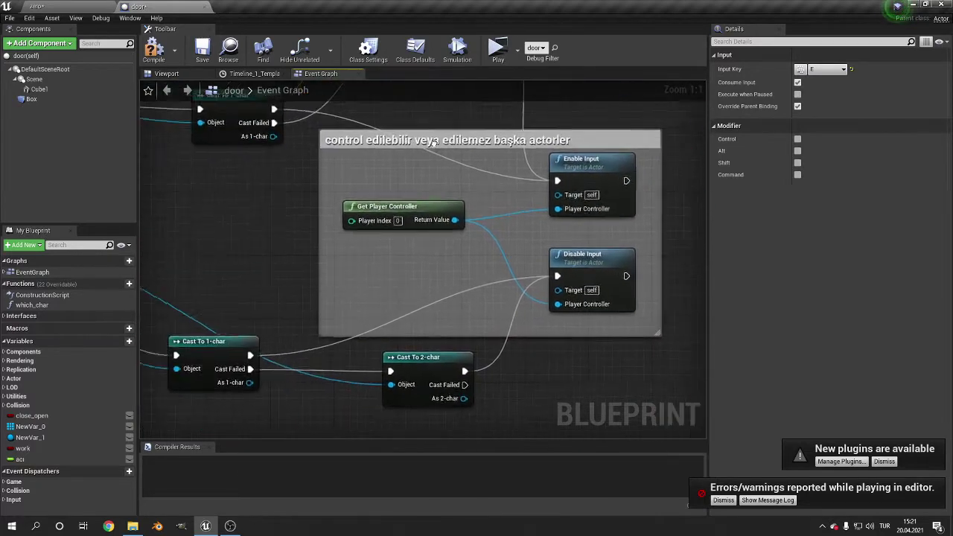
pyautogui.moveTo(432, 143); pyautogui.dragTo(457, 140, button='right')
pyautogui.moveTo(245, 344); pyautogui.dragTo(245, 315)
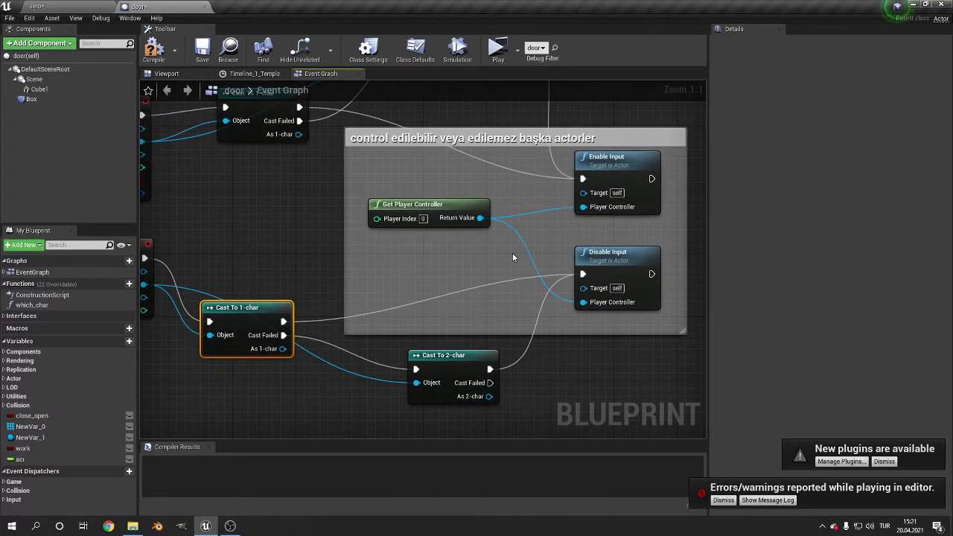
pyautogui.moveTo(145, 247)
pyautogui.mouseDown(button='right')
pyautogui.moveTo(367, 259)
pyautogui.moveTo(226, 299)
pyautogui.mouseUp(button='right')
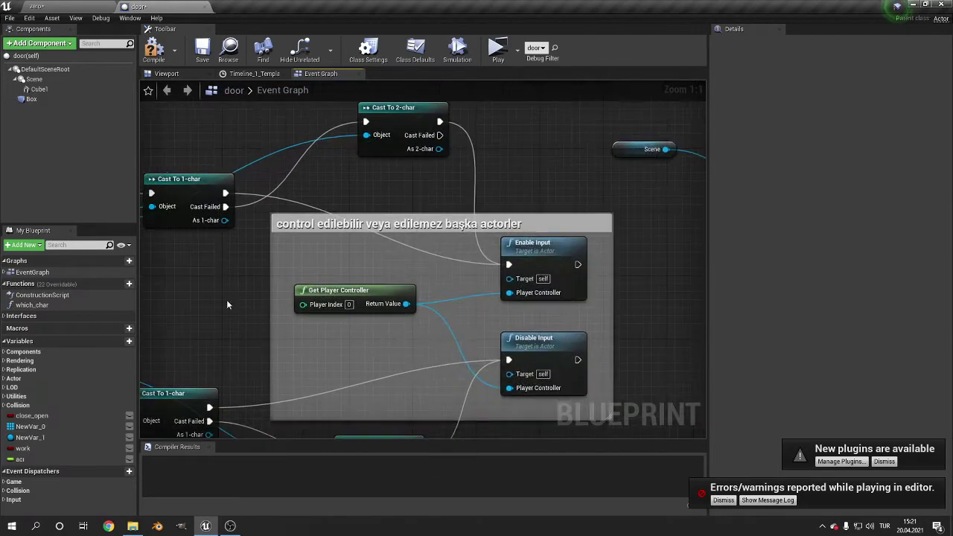
pyautogui.moveTo(476, 228)
pyautogui.mouseDown(button='right')
pyautogui.moveTo(212, 272)
pyautogui.moveTo(246, 320)
pyautogui.mouseUp(button='right')
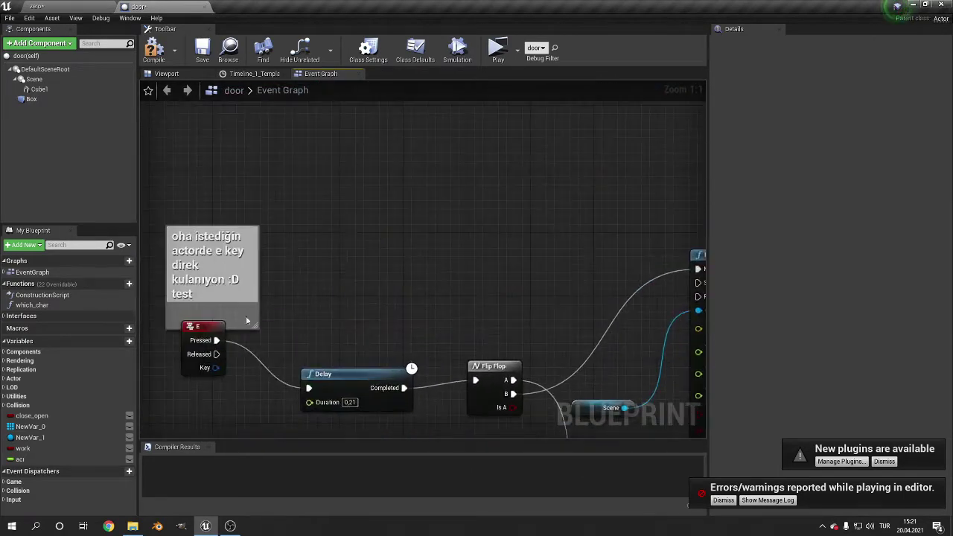
# Add a second comment titled 'bu nasıl kod la :D' above the Flip Flop.
pyautogui.rightClick(384, 214)
pyautogui.click(335, 167)
pyautogui.write('c')
pyautogui.write('bu nasıl kod la :D')
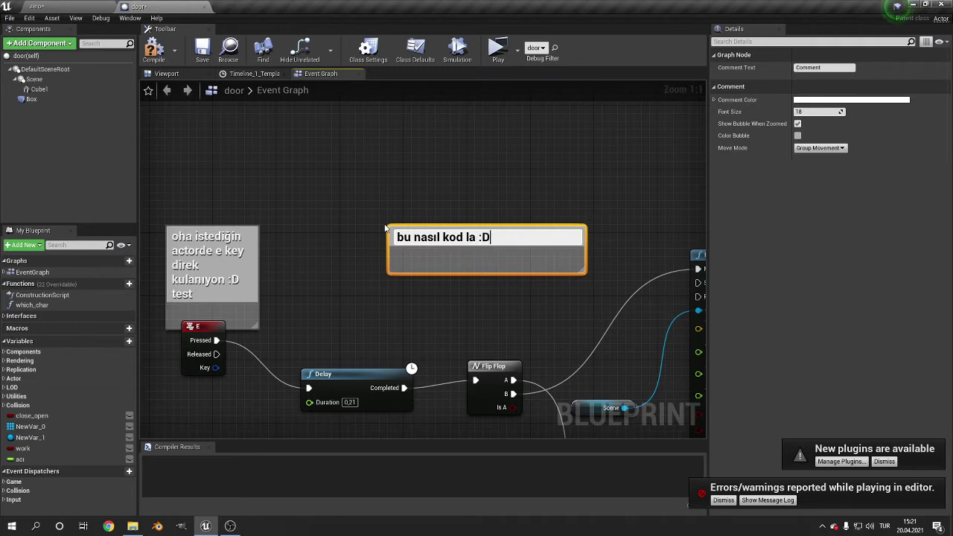
pyautogui.press('Return')
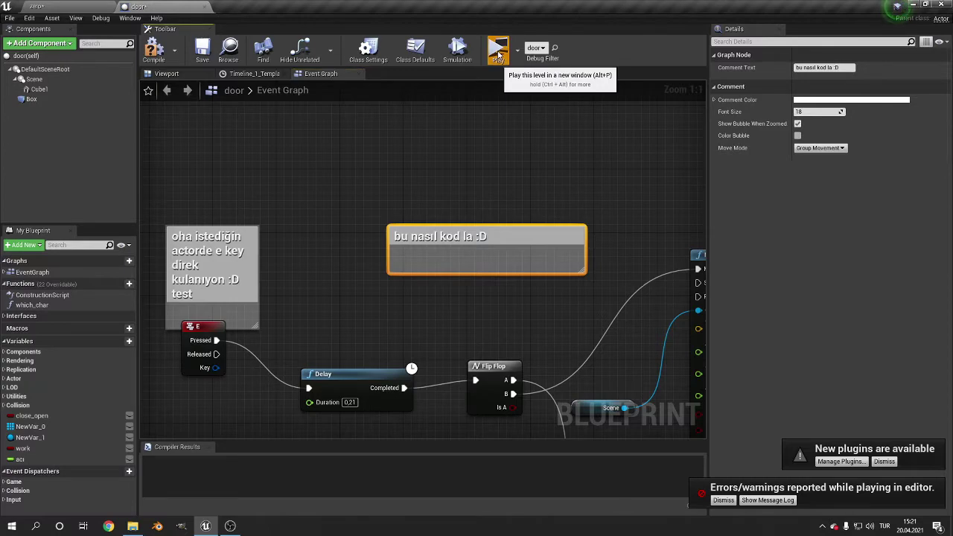
# Zoom to the Enable/Disable Input group and drag from Enable Input's Target pin to list its actions.
pyautogui.scroll(-5, 432, 283)
pyautogui.scroll(2, 433, 303)
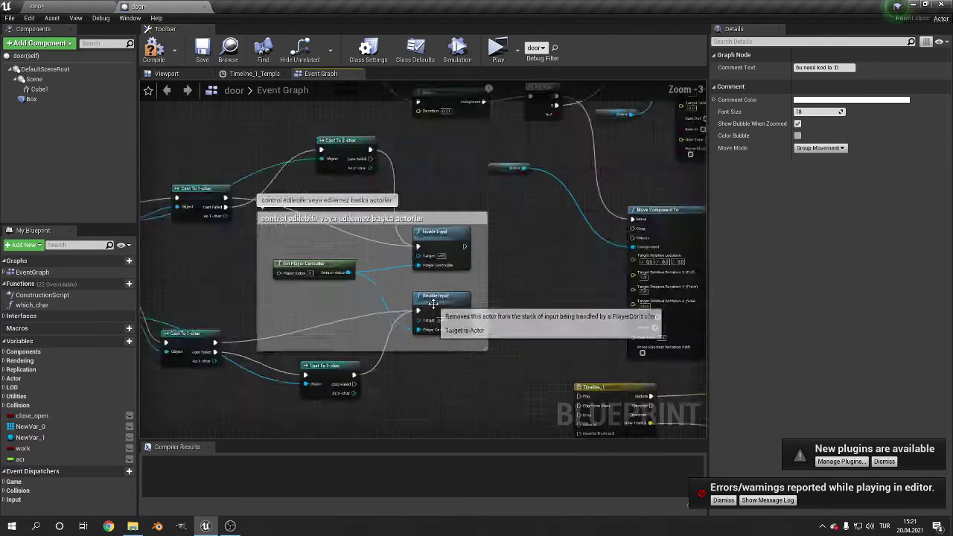
pyautogui.scroll(2, 432, 303)
pyautogui.moveTo(251, 281); pyautogui.dragTo(149, 222, button='right')
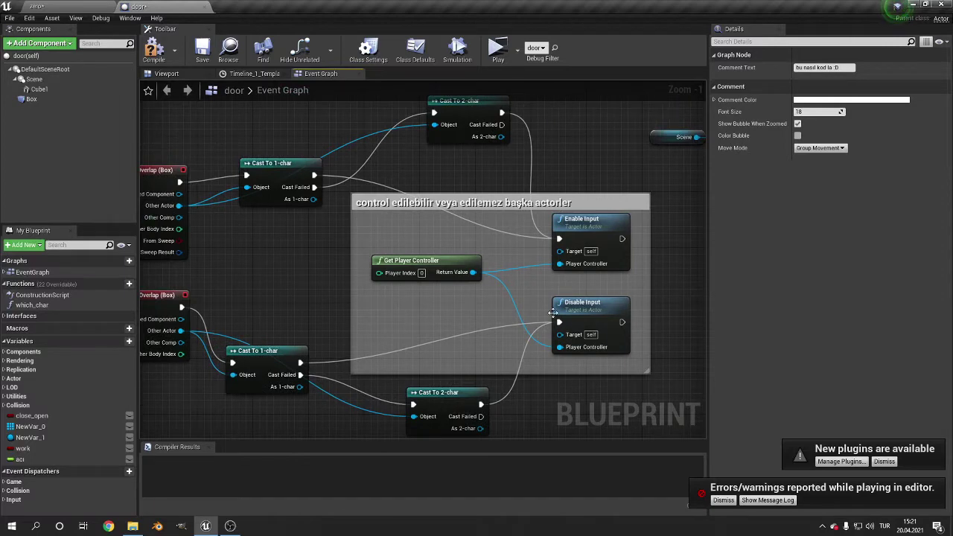
pyautogui.moveTo(552, 313); pyautogui.dragTo(442, 320, button='right')
pyautogui.scroll(1, 442, 320)
pyautogui.moveTo(491, 301); pyautogui.dragTo(483, 289)
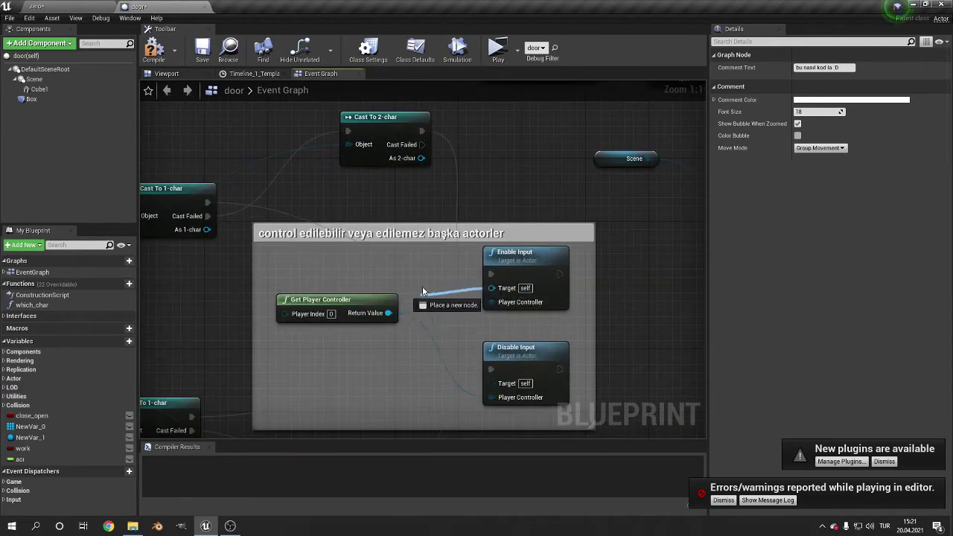
pyautogui.moveTo(422, 290); pyautogui.dragTo(398, 267)
pyautogui.moveTo(313, 273); pyautogui.dragTo(273, 303, button='right')
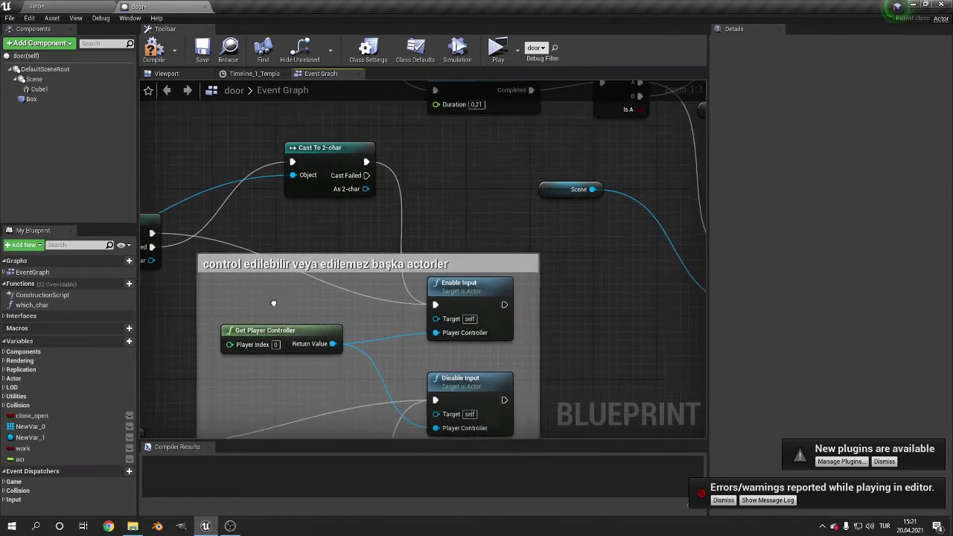
pyautogui.moveTo(435, 319); pyautogui.dragTo(380, 313)
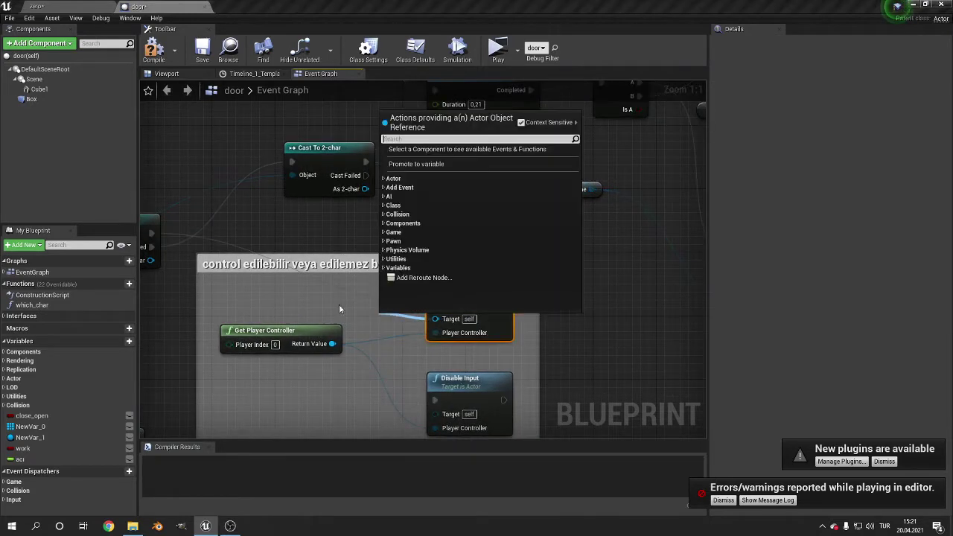
pyautogui.click(339, 308)
# Add a comment 'kimimi kontrol edecen inputla :D' and move Enable Input to its right.
pyautogui.write('c')
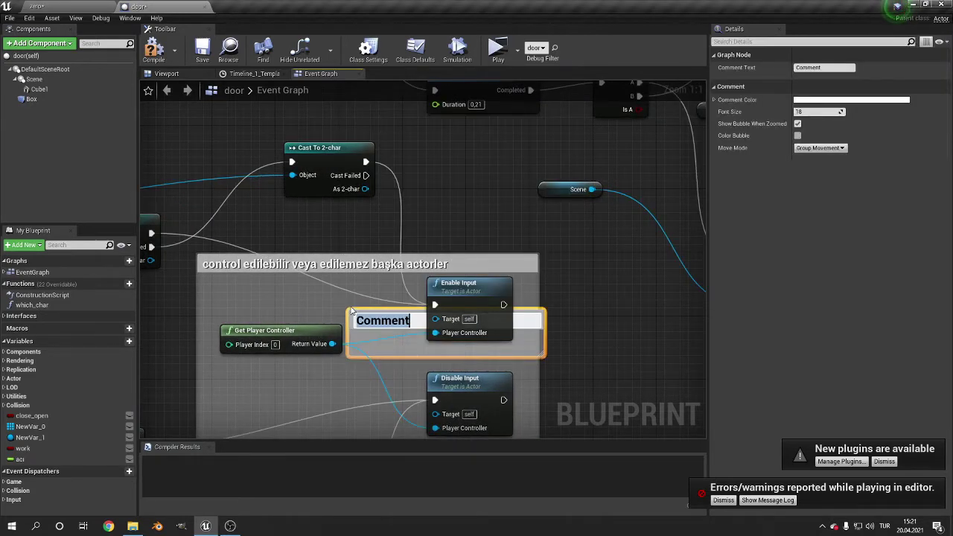
pyautogui.write('kimimi kontro inputla :D')
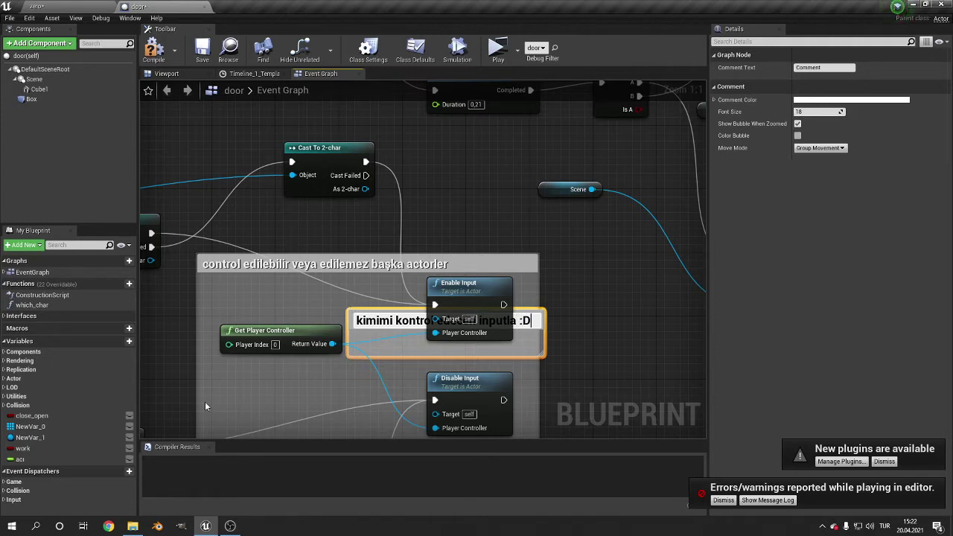
pyautogui.press('Return')
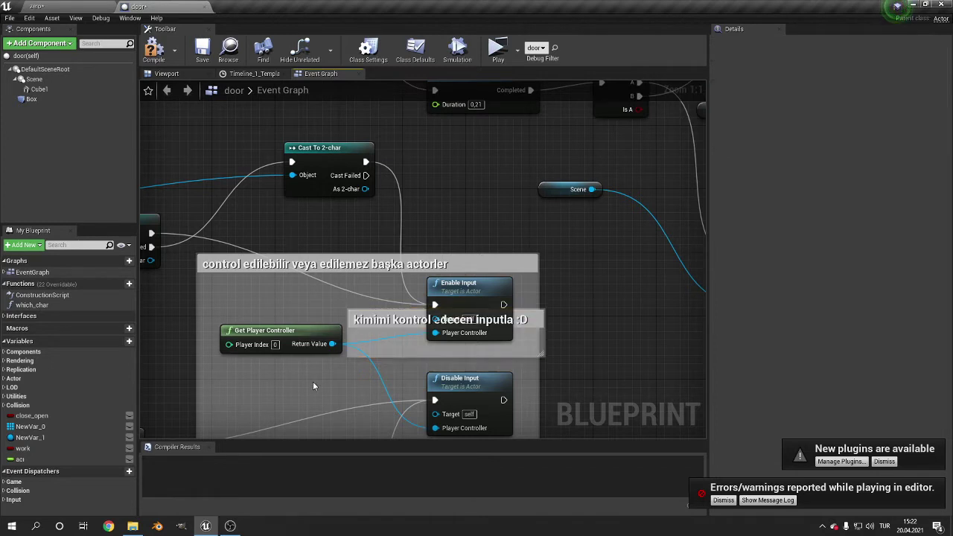
pyautogui.click(245, 285)
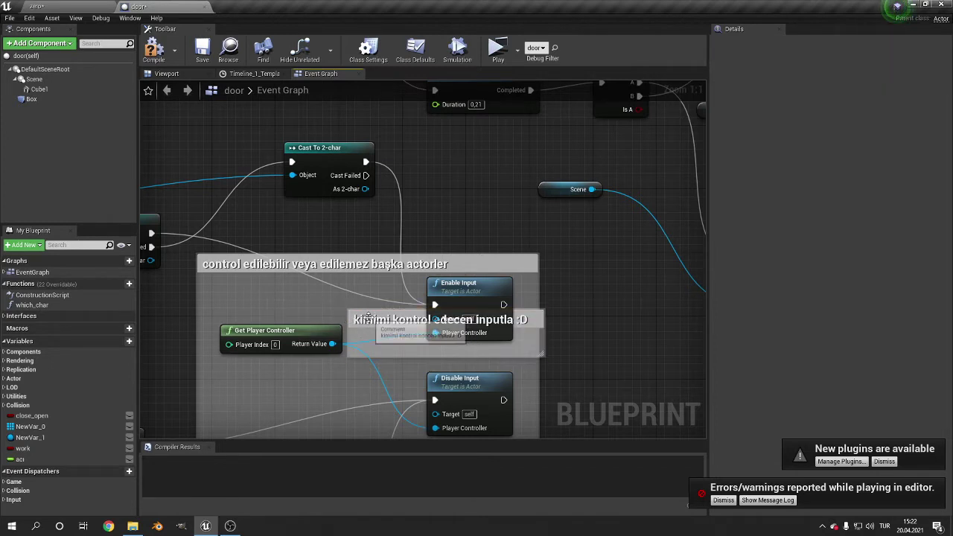
pyautogui.click(364, 317)
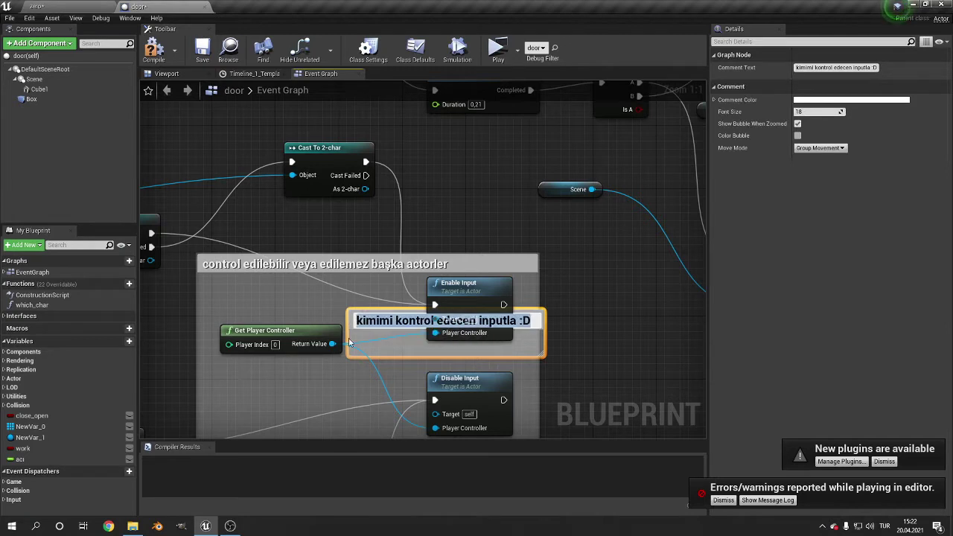
pyautogui.click(374, 343)
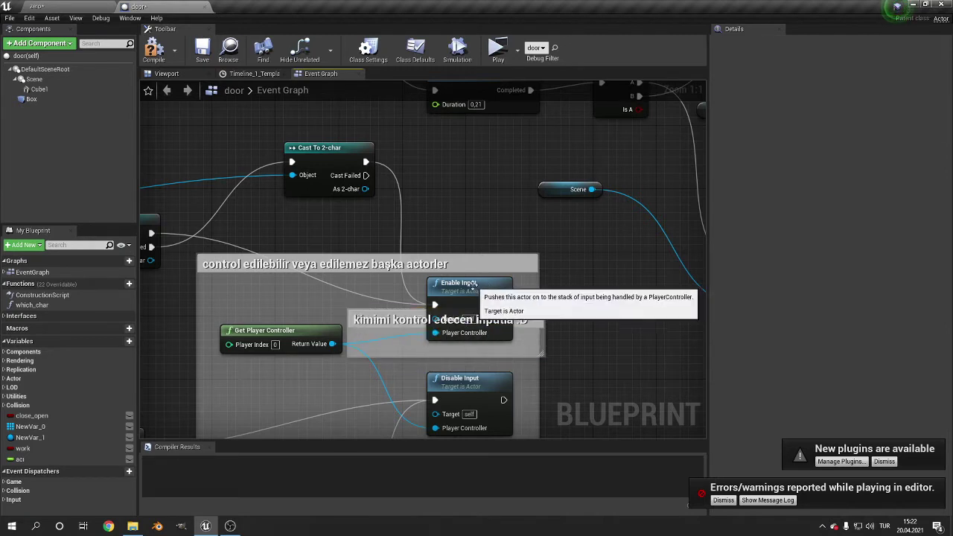
pyautogui.moveTo(471, 293); pyautogui.dragTo(591, 292)
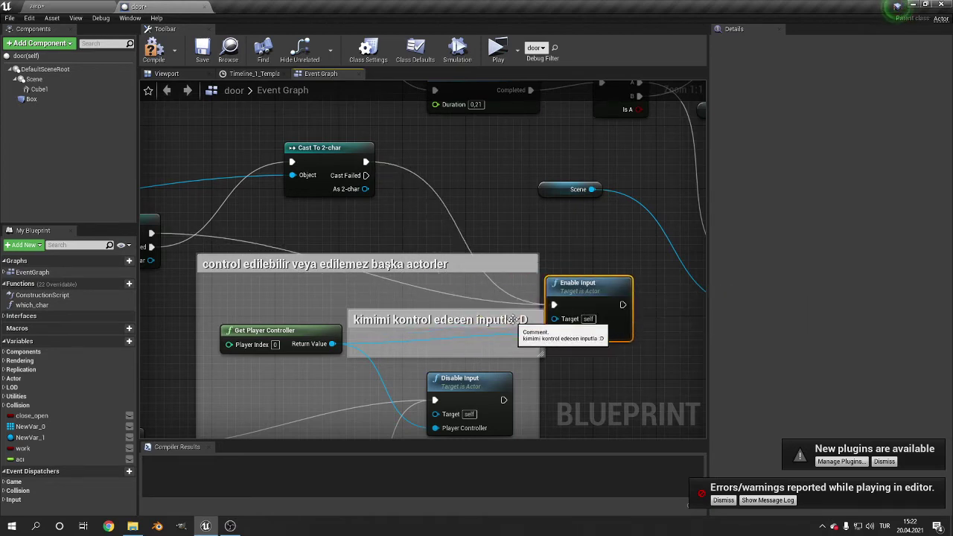
# Play-test walking the character into and through the white doorway, then end the session with Esc.
pyautogui.click(498, 48)
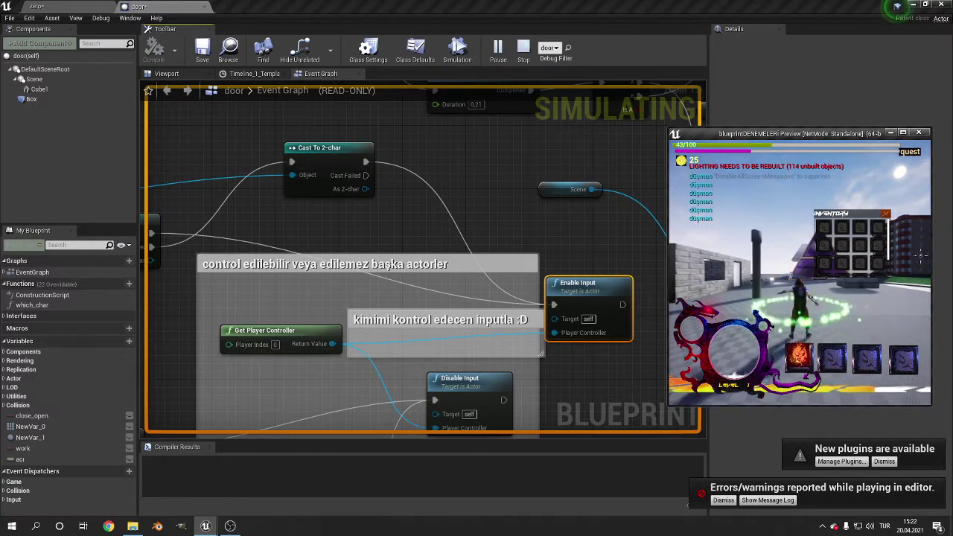
pyautogui.click(773, 279)
pyautogui.press('w')
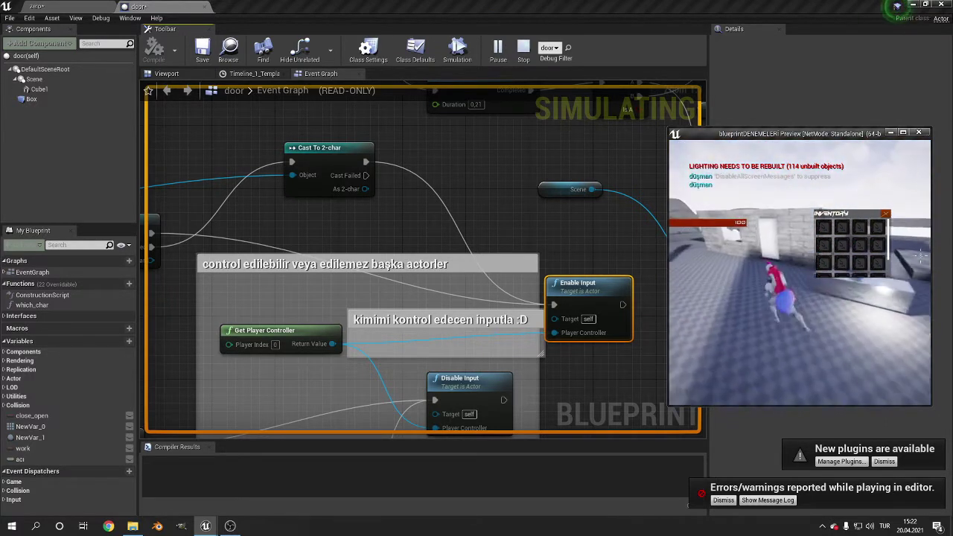
pyautogui.press('s')
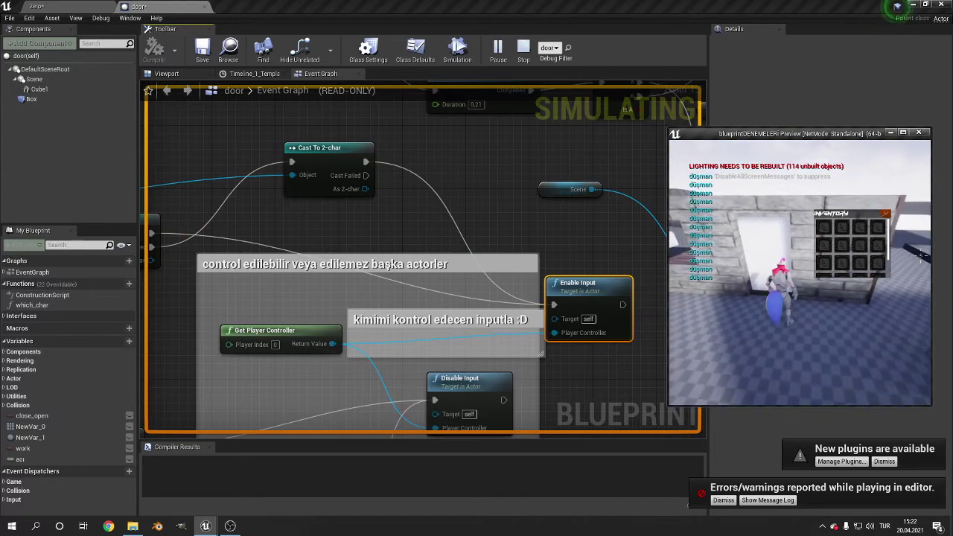
pyautogui.press('w')
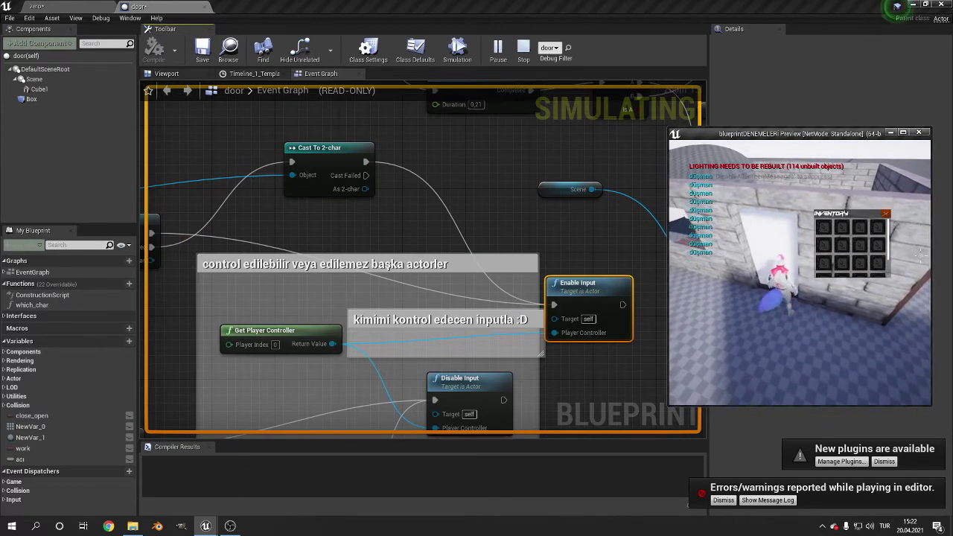
pyautogui.press('w')
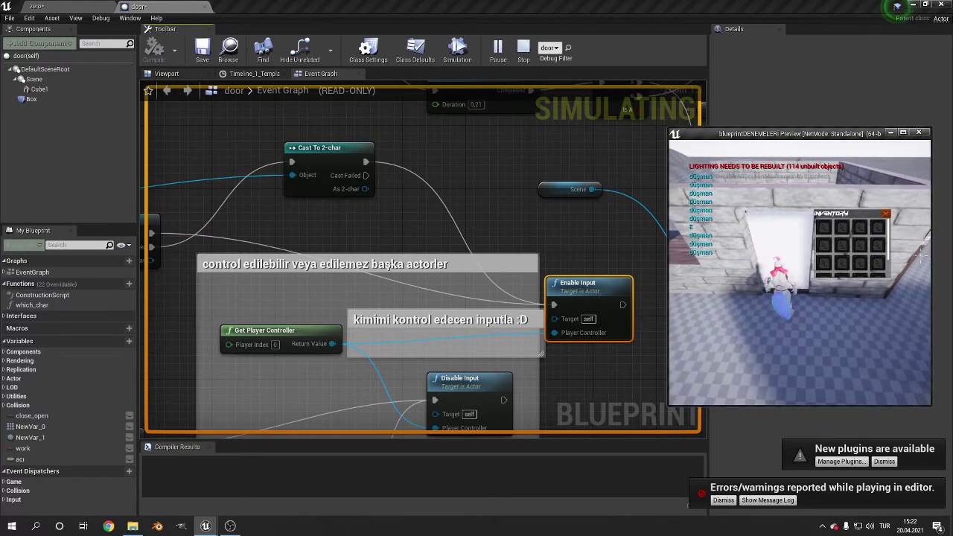
pyautogui.press('w')
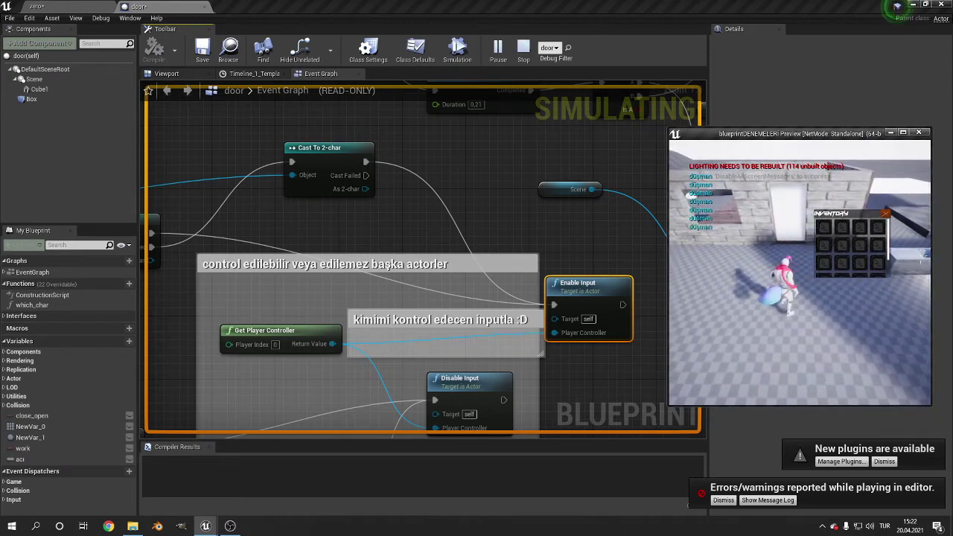
pyautogui.click(920, 256)
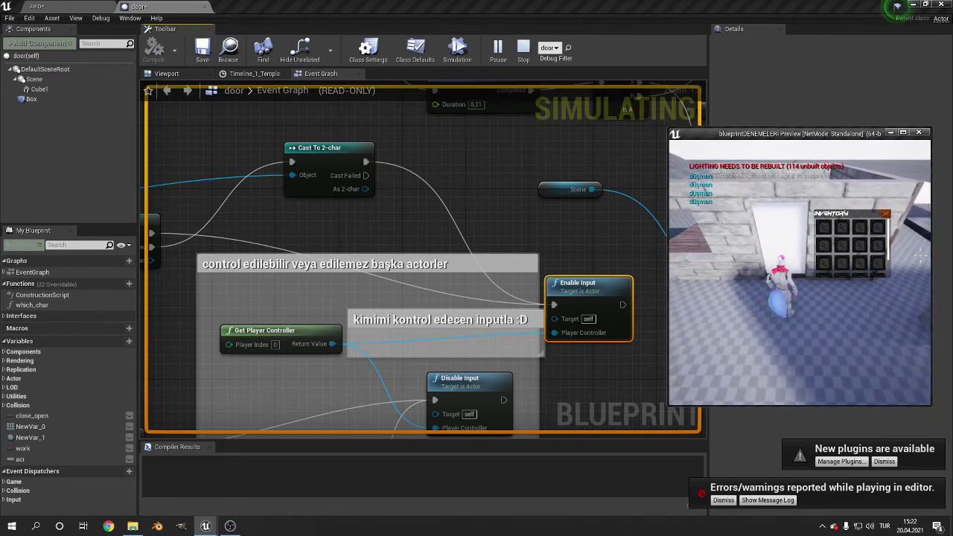
pyautogui.press('w')
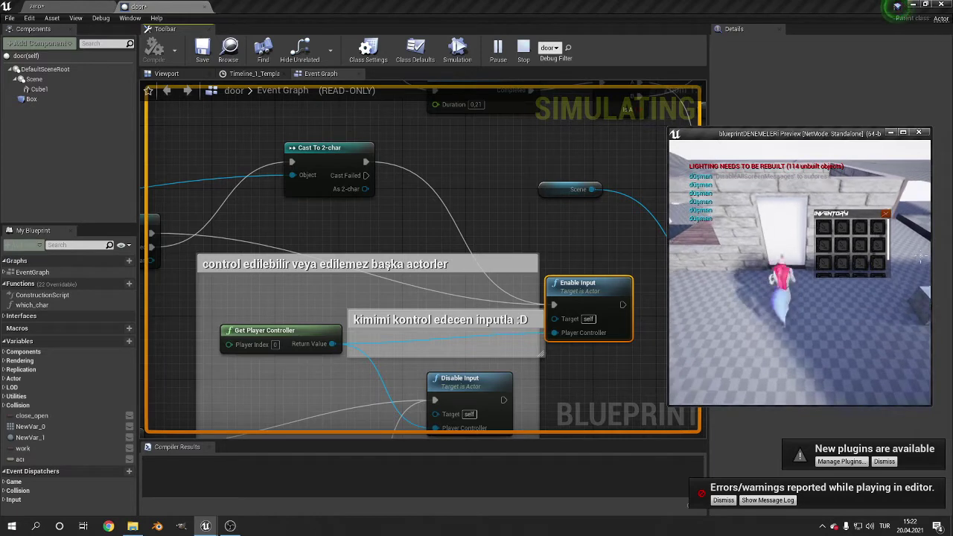
pyautogui.press('w')
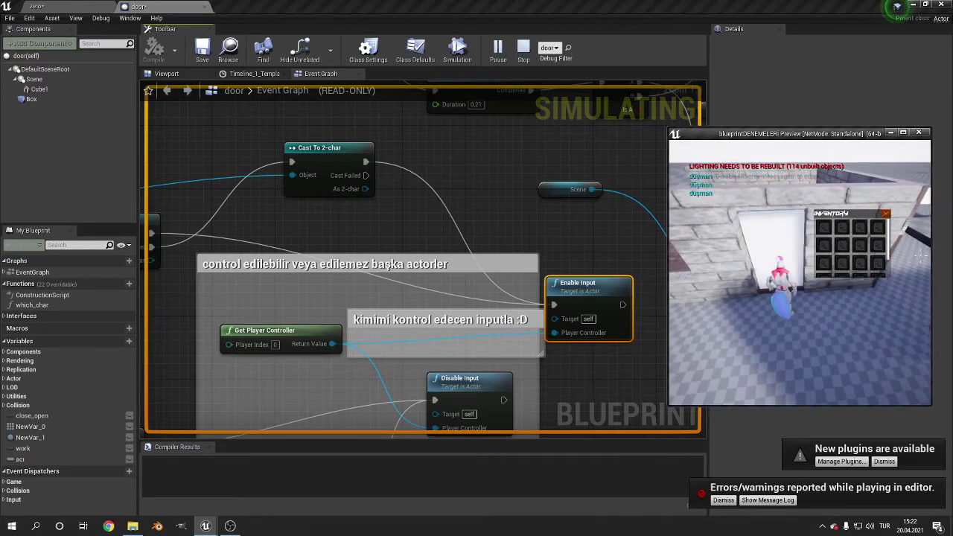
pyautogui.press('w')
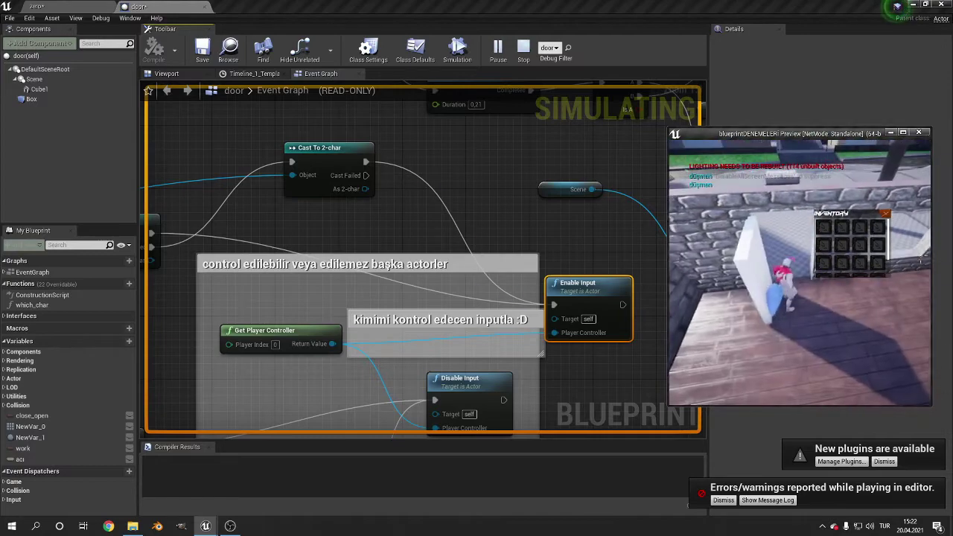
pyautogui.press('Escape')
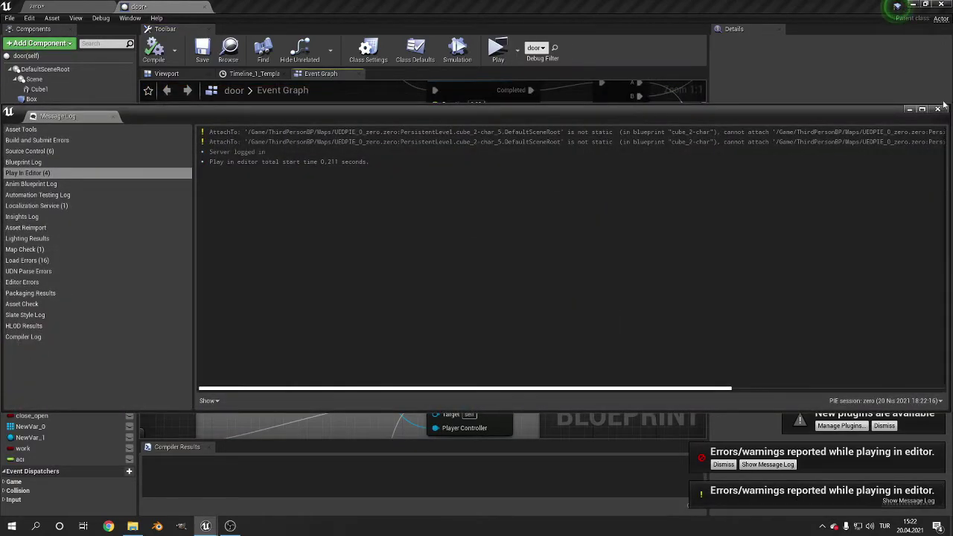
# Close the Message Log, then nudge the Delay node up and the E key event down-left.
pyautogui.click(940, 110)
pyautogui.scroll(-2, 541, 161)
pyautogui.moveTo(541, 162); pyautogui.dragTo(270, 349, button='right')
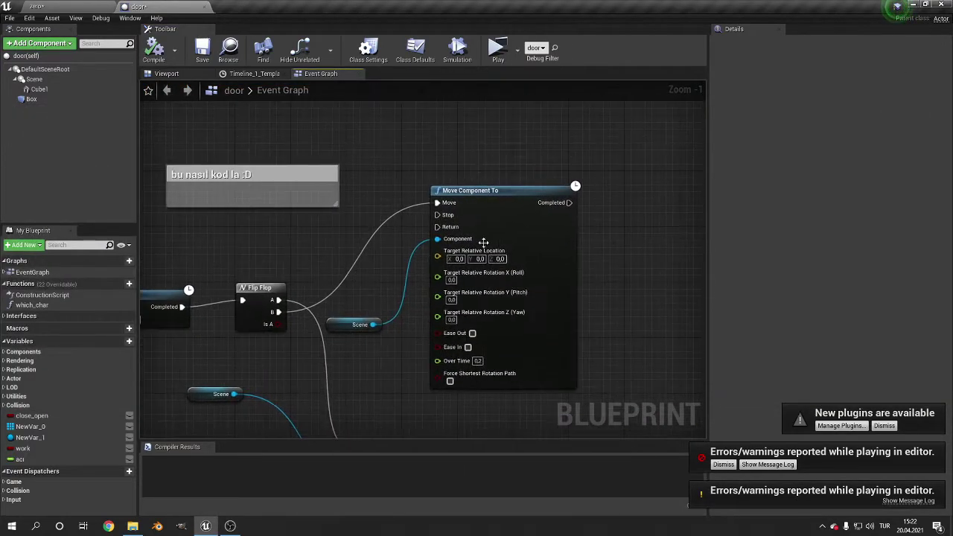
pyautogui.scroll(2, 563, 202)
pyautogui.click(484, 185)
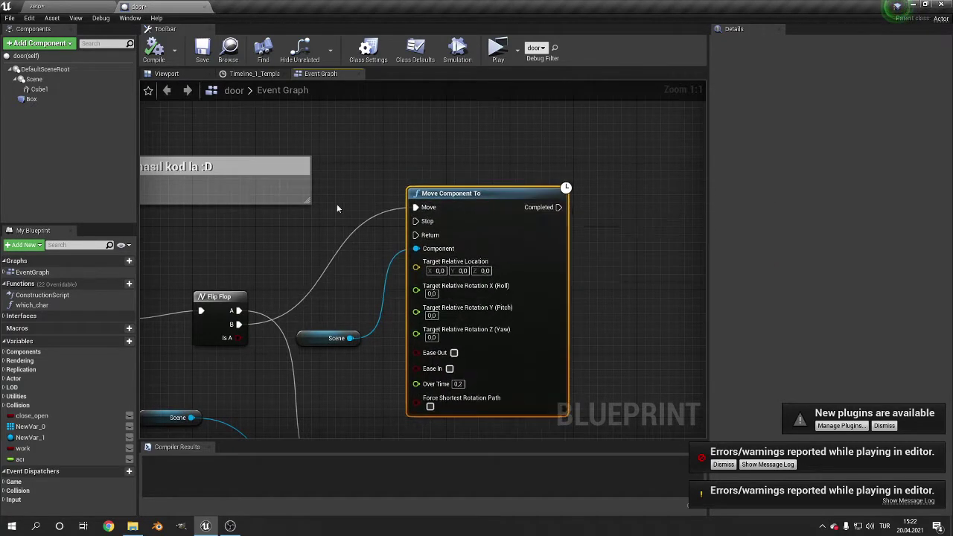
pyautogui.moveTo(337, 203); pyautogui.dragTo(628, 132, button='right')
pyautogui.moveTo(369, 230); pyautogui.dragTo(369, 198)
pyautogui.moveTo(209, 187); pyautogui.dragTo(202, 211)
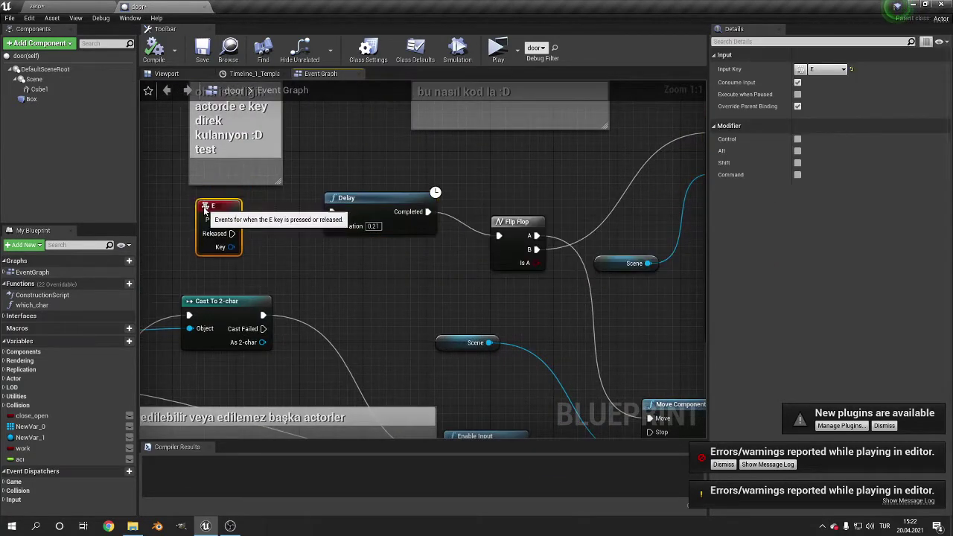
pyautogui.moveTo(467, 214); pyautogui.dragTo(225, 215, button='right')
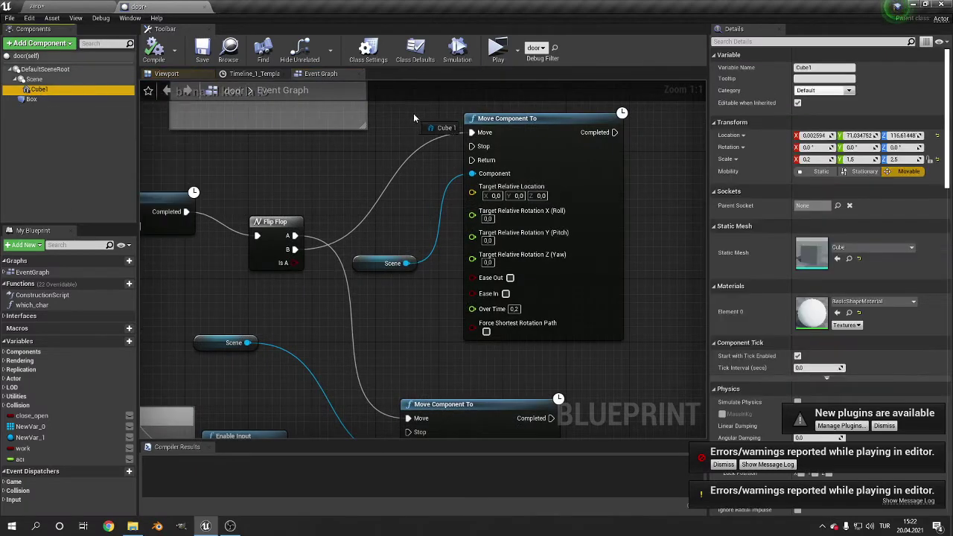
# Drag in a Cube1 reference and wire it into a new Set Collision Enabled node found via 'set col'.
pyautogui.moveTo(31, 91)
pyautogui.mouseDown()
pyautogui.moveTo(331, 254)
pyautogui.moveTo(343, 219)
pyautogui.moveTo(439, 212)
pyautogui.mouseUp()
pyautogui.write('co')
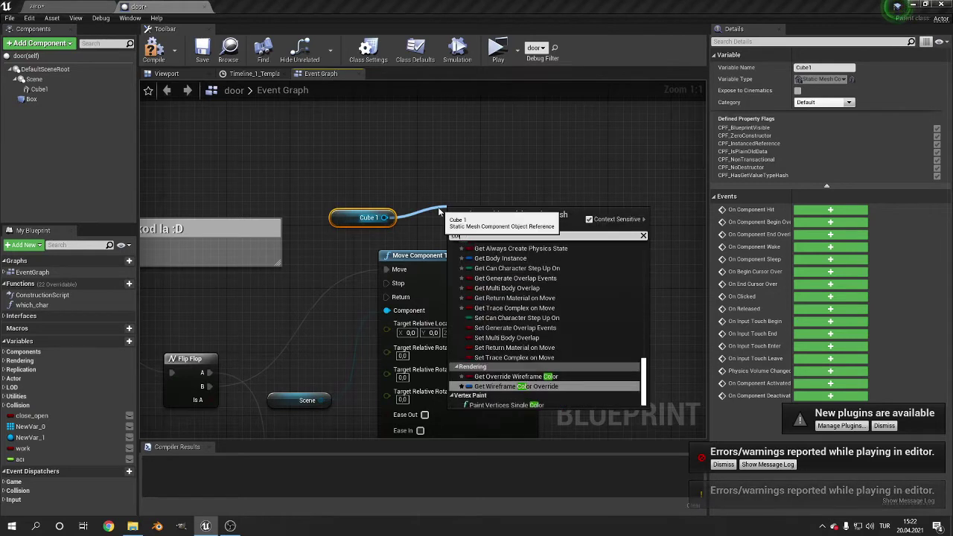
pyautogui.write('llision ')
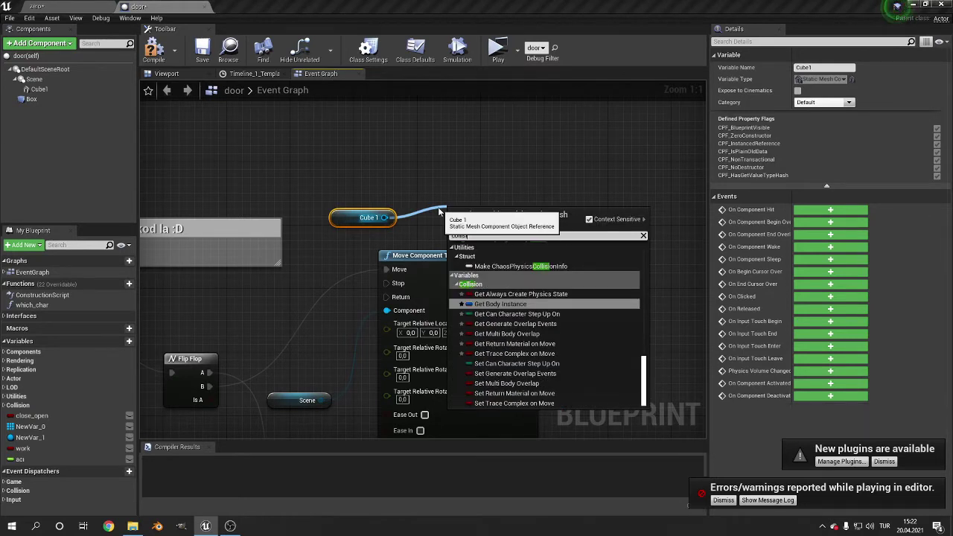
pyautogui.write('on')
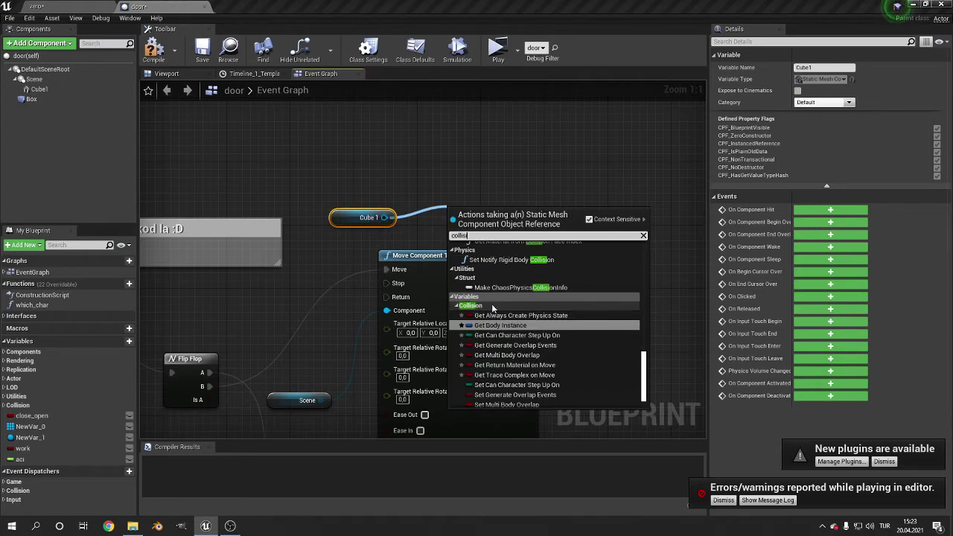
pyautogui.scroll(3, 489, 246)
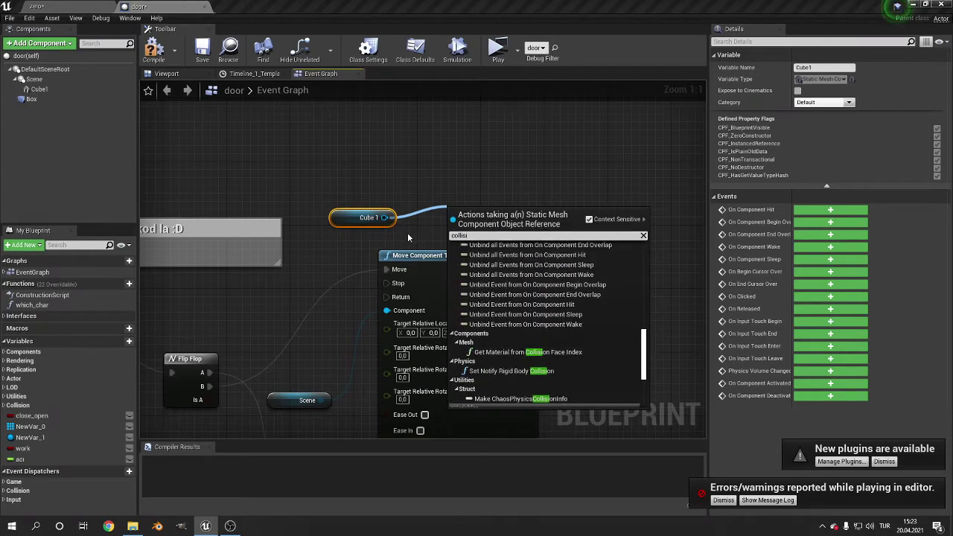
pyautogui.hotkey('ctrl', 'a')
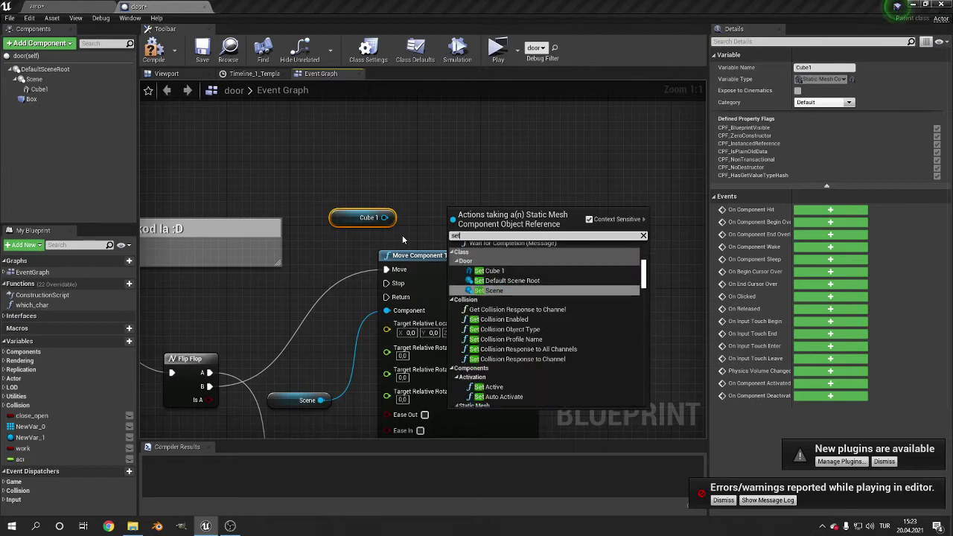
pyautogui.write('set col')
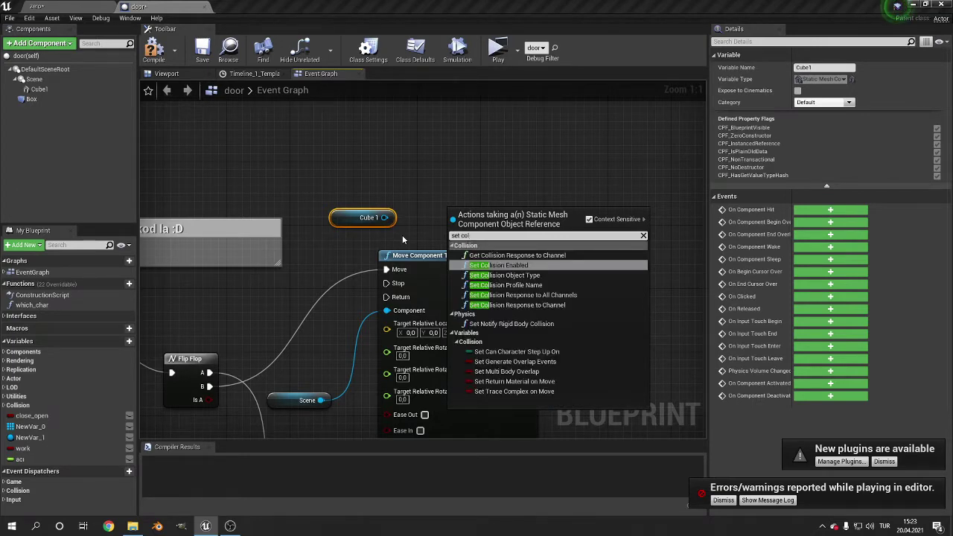
pyautogui.click(499, 265)
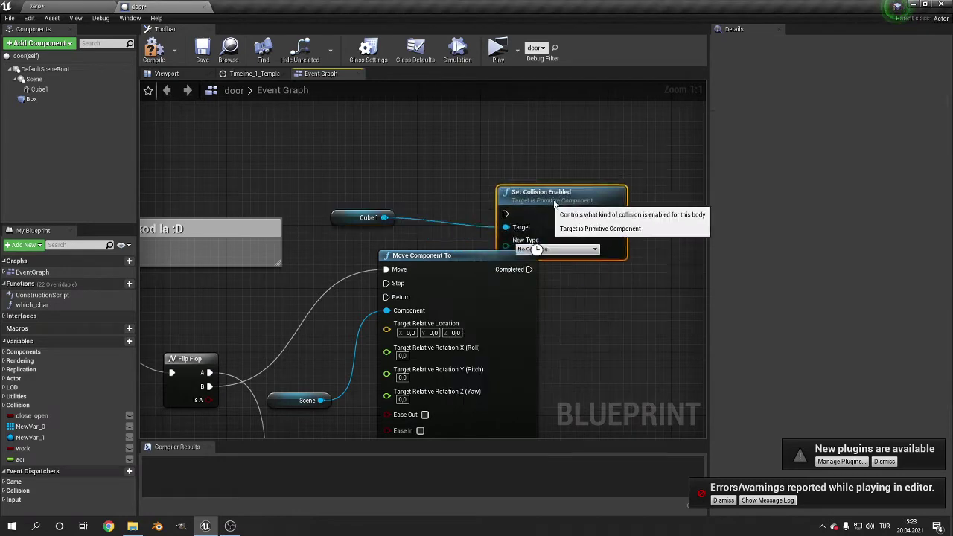
# Zoom out and rearrange the Set Collision Enabled, Flip Flop, E key event and Delay nodes.
pyautogui.moveTo(435, 221); pyautogui.dragTo(460, 185, button='right')
pyautogui.scroll(-1, 461, 193)
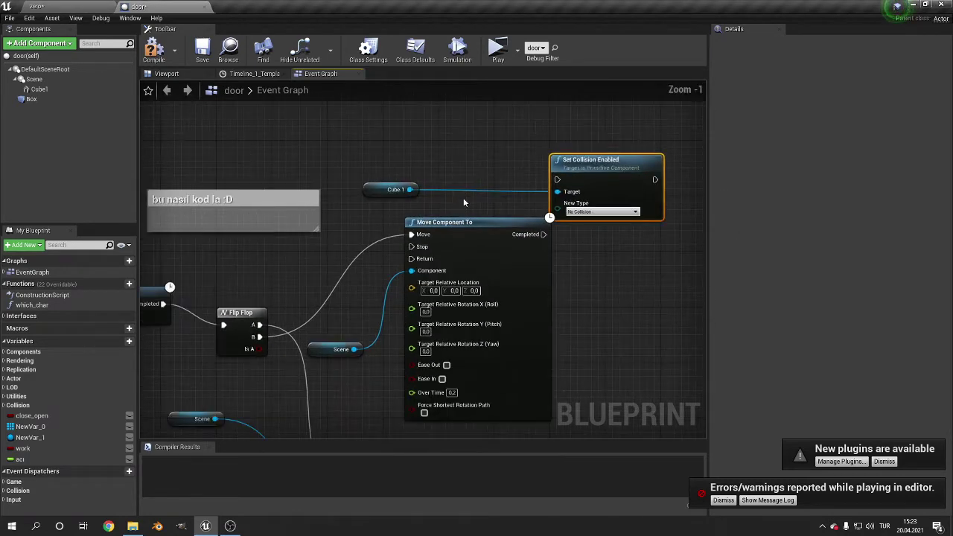
pyautogui.moveTo(554, 162); pyautogui.dragTo(457, 155)
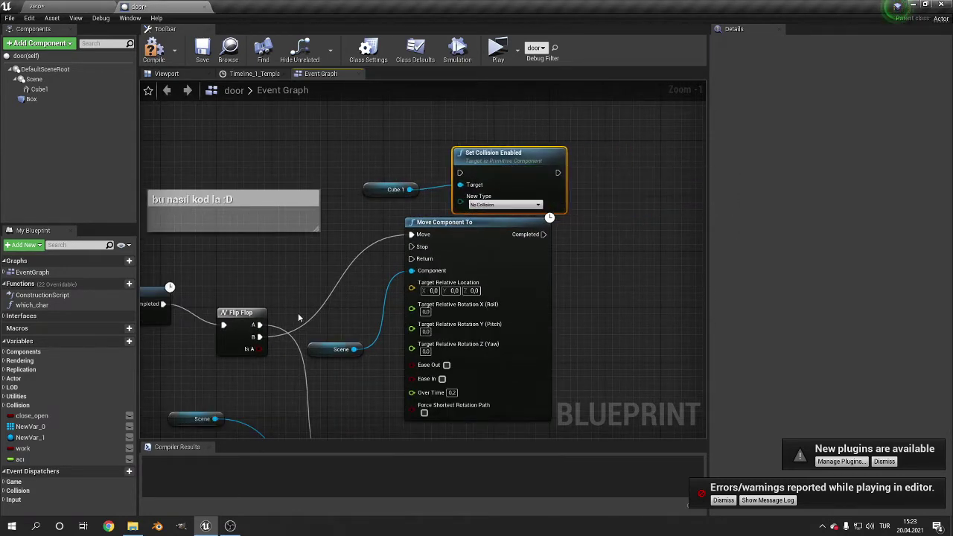
pyautogui.moveTo(246, 317); pyautogui.dragTo(246, 295)
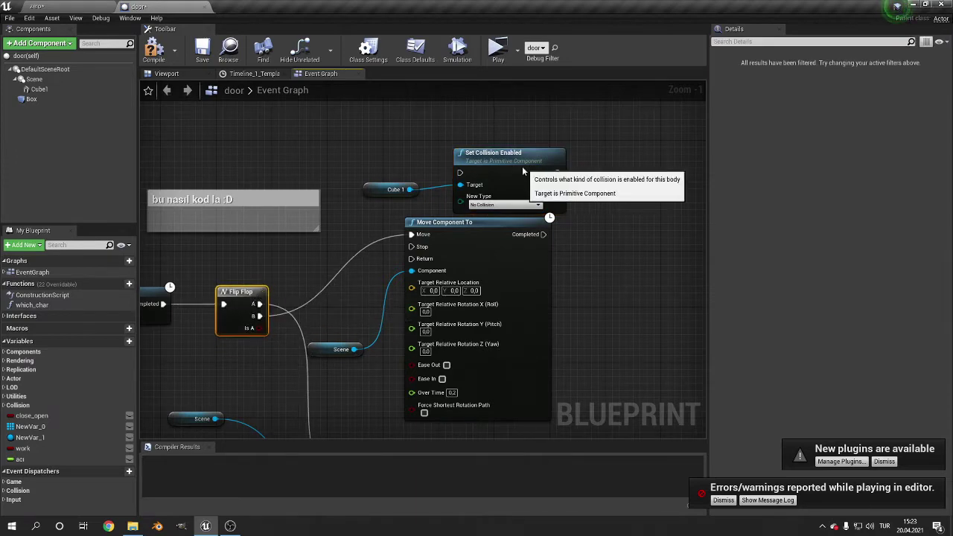
pyautogui.moveTo(523, 172); pyautogui.dragTo(331, 244)
pyautogui.moveTo(309, 233); pyautogui.dragTo(590, 238, button='right')
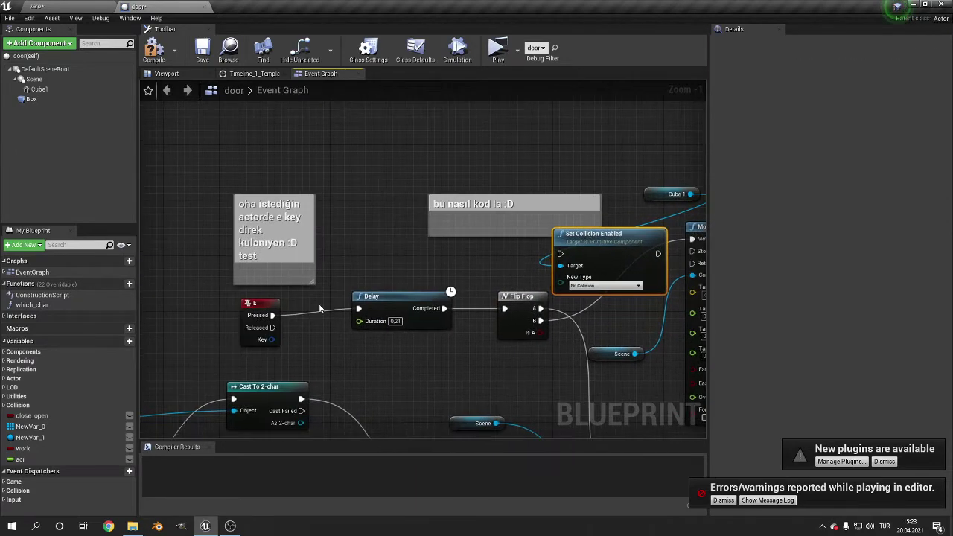
pyautogui.moveTo(257, 309); pyautogui.dragTo(216, 302)
pyautogui.moveTo(397, 312); pyautogui.dragTo(396, 318)
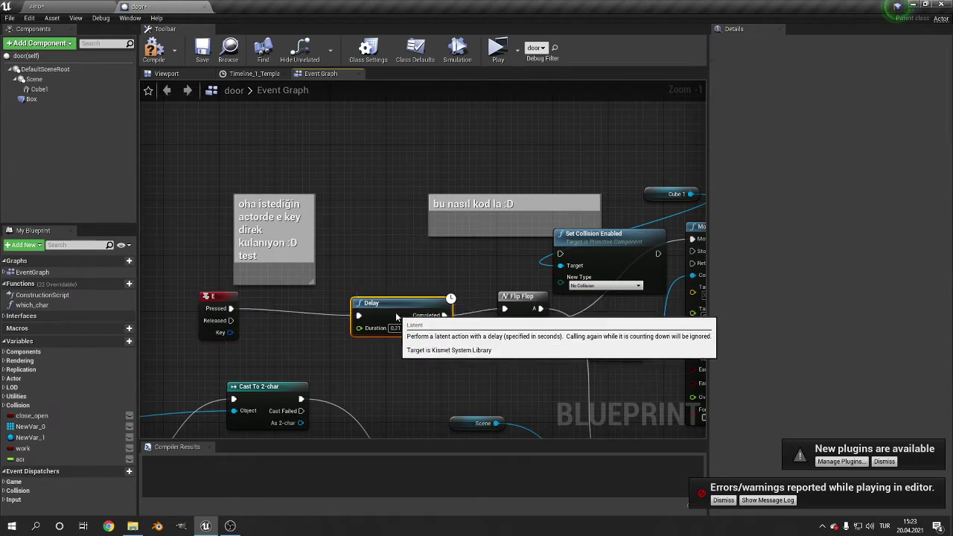
# Place Set Collision Enabled before Delay and wire E Pressed into it.
pyautogui.moveTo(596, 235); pyautogui.dragTo(322, 285)
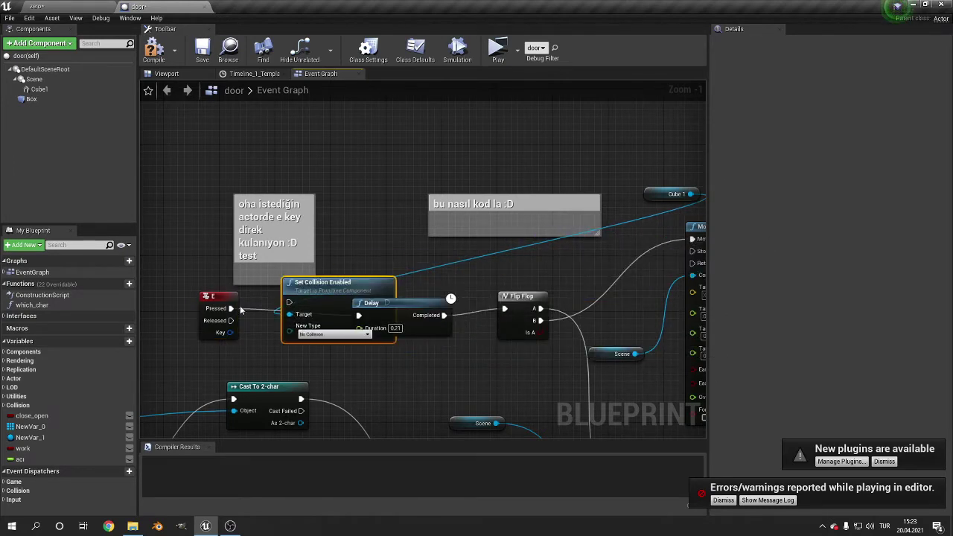
pyautogui.moveTo(231, 308); pyautogui.dragTo(289, 302)
pyautogui.moveTo(387, 298)
pyautogui.mouseDown()
pyautogui.moveTo(339, 298)
pyautogui.moveTo(387, 302)
pyautogui.mouseUp()
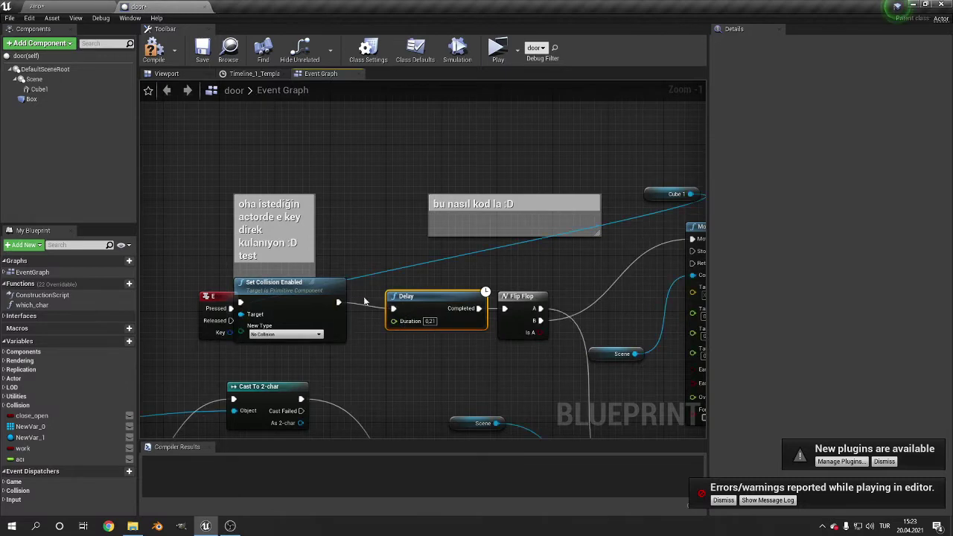
pyautogui.moveTo(298, 284); pyautogui.dragTo(328, 291)
# Move the Cube 1 node beside the E key event and tidy the chain layout.
pyautogui.moveTo(663, 194); pyautogui.dragTo(554, 221, button='right')
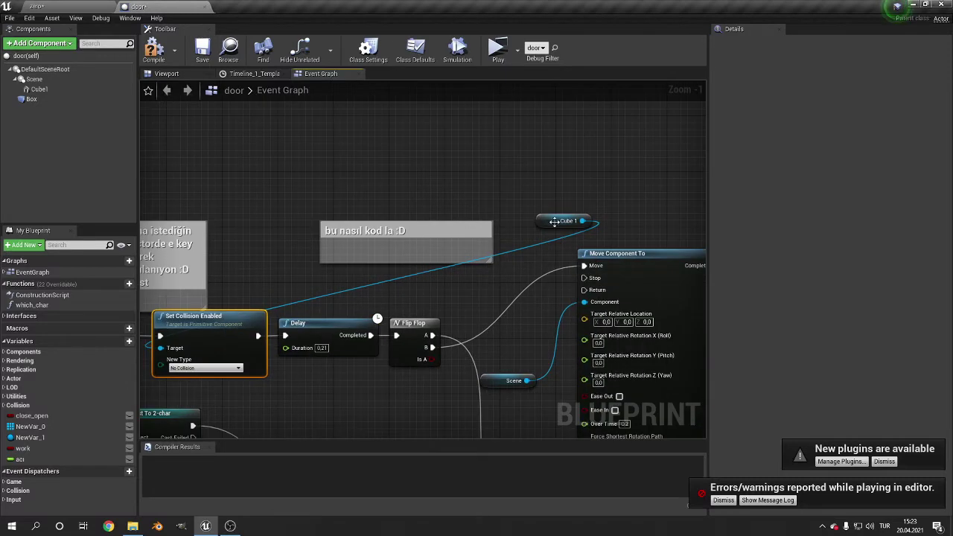
pyautogui.moveTo(555, 221); pyautogui.dragTo(633, 330)
pyautogui.moveTo(661, 300); pyautogui.dragTo(371, 300, button='right')
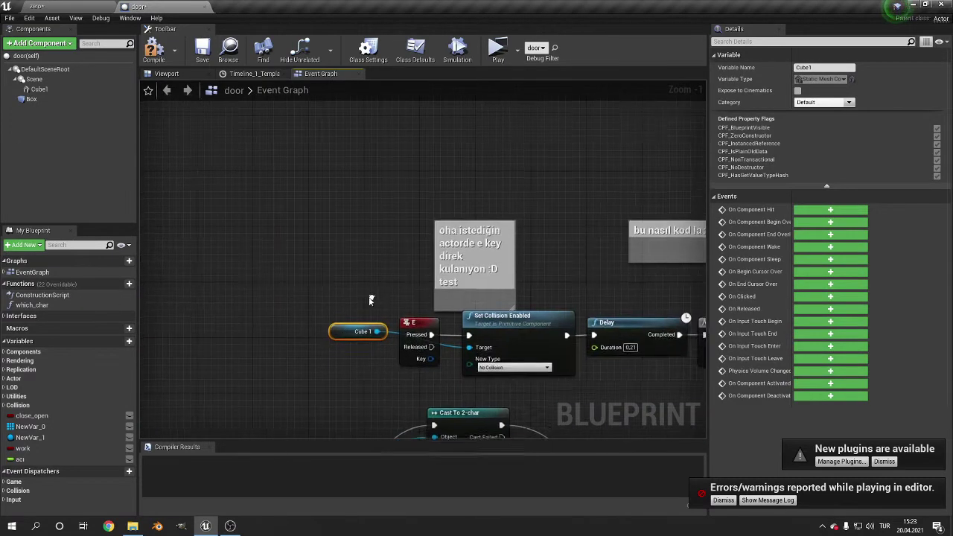
pyautogui.moveTo(410, 323); pyautogui.dragTo(378, 357)
pyautogui.moveTo(405, 339); pyautogui.dragTo(177, 312, button='right')
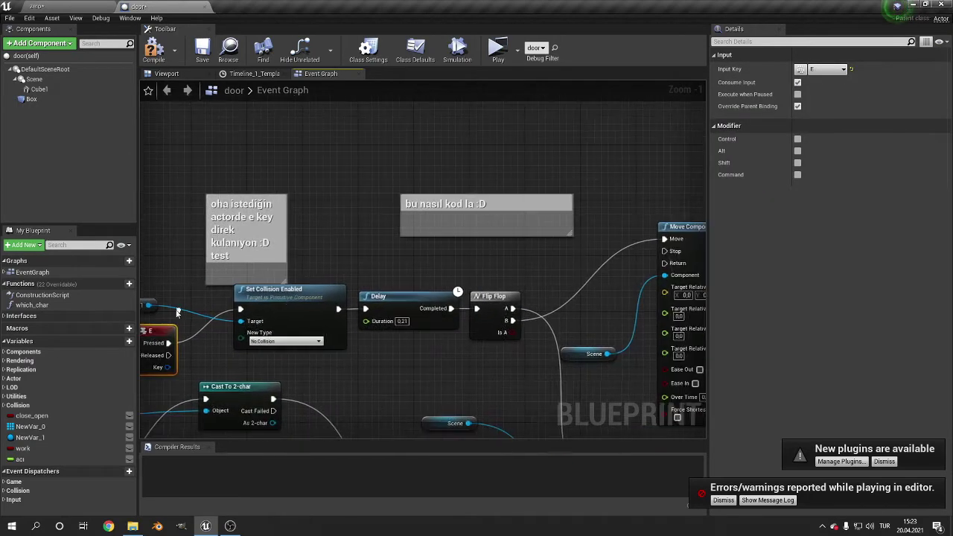
pyautogui.moveTo(304, 291); pyautogui.dragTo(283, 298)
# Select Set Collision Enabled with Cube 1 and pan over to the Move Component To node.
pyautogui.rightClick(283, 298)
pyautogui.click(206, 306)
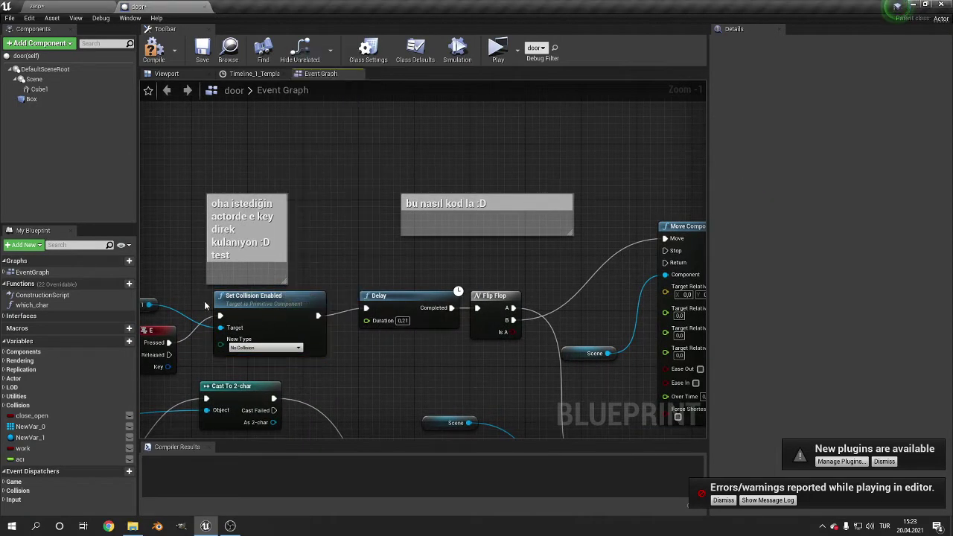
pyautogui.click(238, 301)
pyautogui.moveTo(239, 302); pyautogui.dragTo(365, 303, button='right')
pyautogui.keyDown('ctrl'); pyautogui.click(245, 305); pyautogui.keyUp('ctrl')
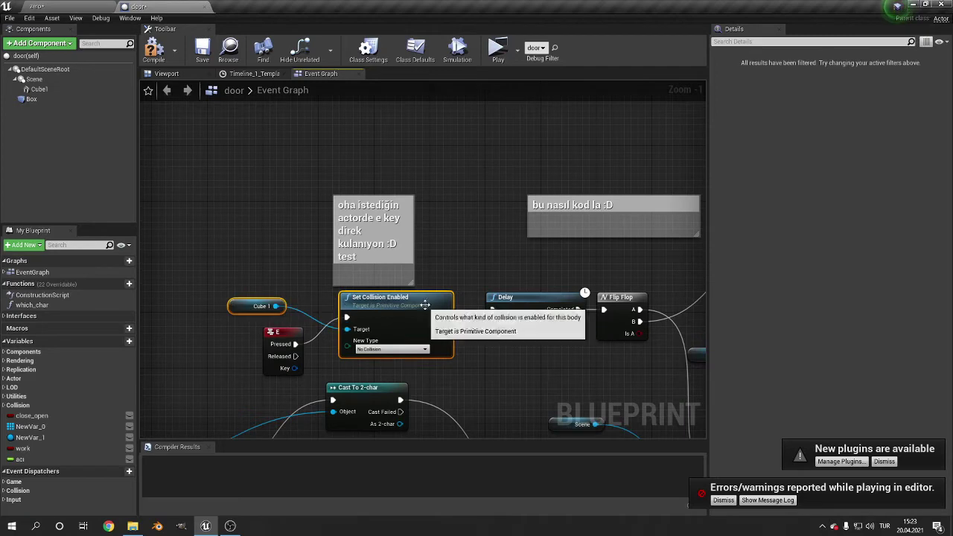
pyautogui.moveTo(493, 285); pyautogui.dragTo(443, 298, button='right')
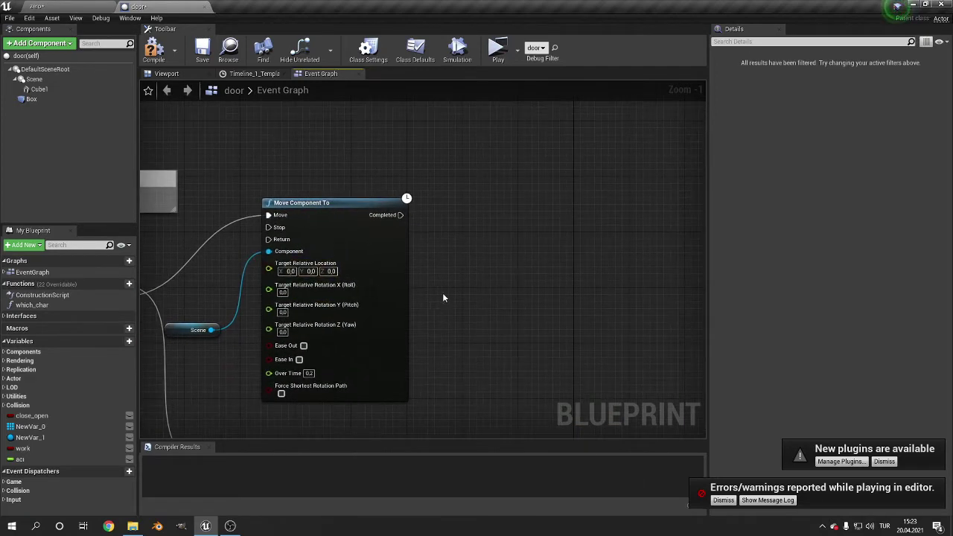
# Paste copies of the Set Collision Enabled and Cube 1 nodes into the door graph.
pyautogui.hotkey('ctrl', 'v')
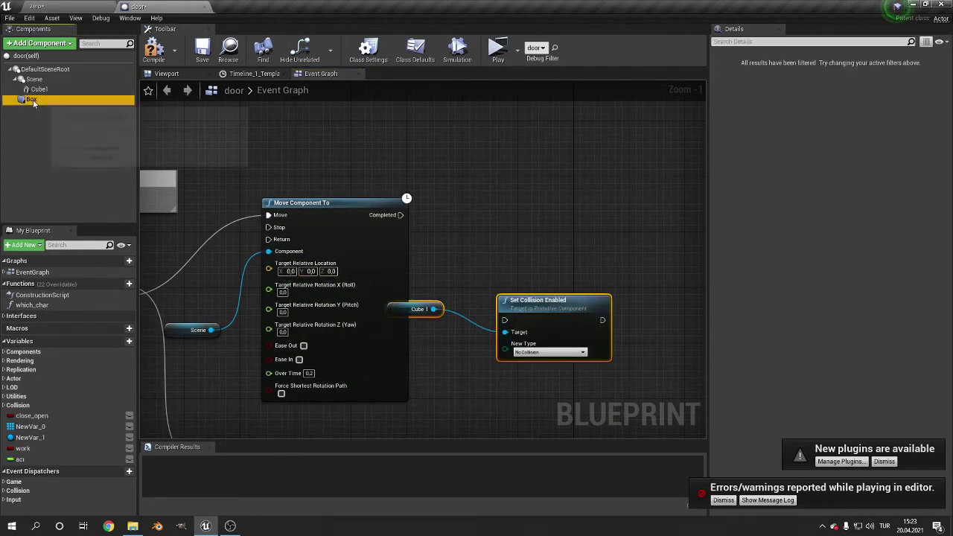
pyautogui.click(33, 100)
pyautogui.scroll(-3, 423, 261)
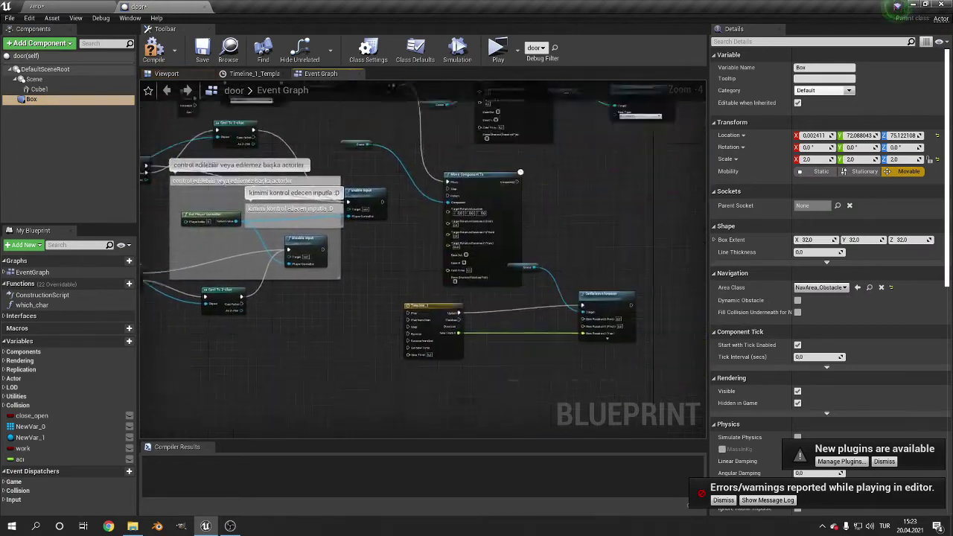
pyautogui.scroll(2, 603, 372)
pyautogui.scroll(2, 603, 372)
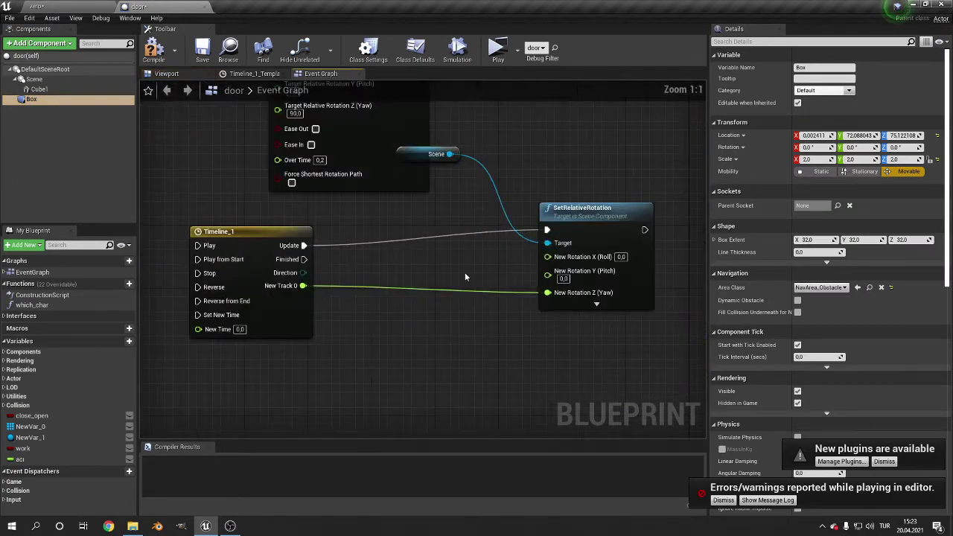
pyautogui.click(565, 236)
pyautogui.scroll(-3, 405, 219)
pyautogui.moveTo(405, 219); pyautogui.dragTo(461, 432, button='right')
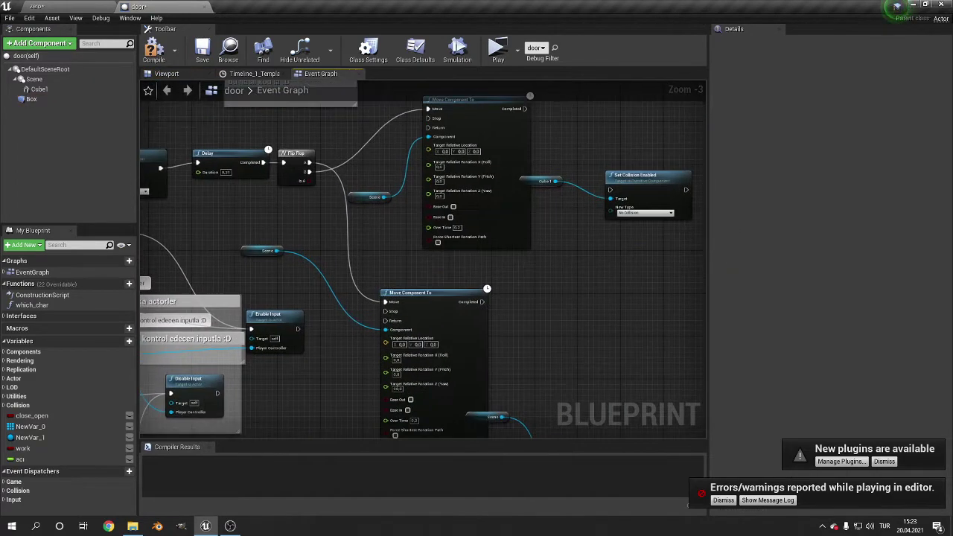
pyautogui.scroll(3, 521, 302)
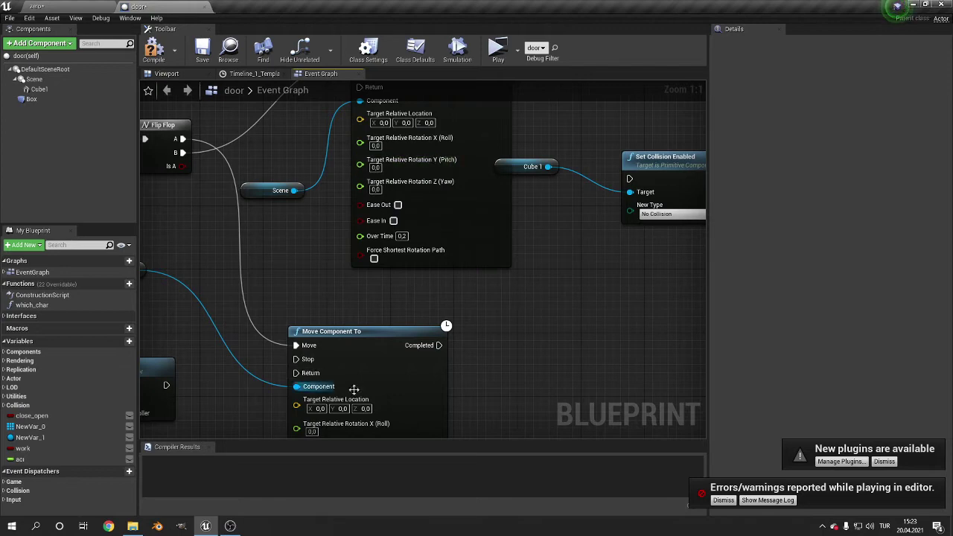
# Position the pasted Cube 1 and wire the upper Move Component To's Completed into Set Collision Enabled.
pyautogui.moveTo(327, 426); pyautogui.dragTo(321, 262, button='right')
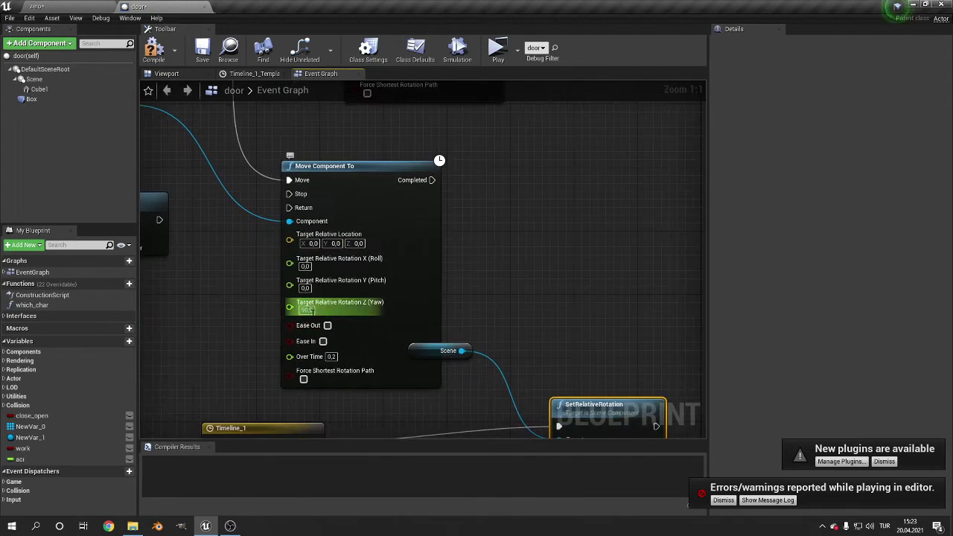
pyautogui.moveTo(375, 143); pyautogui.dragTo(271, 279, button='right')
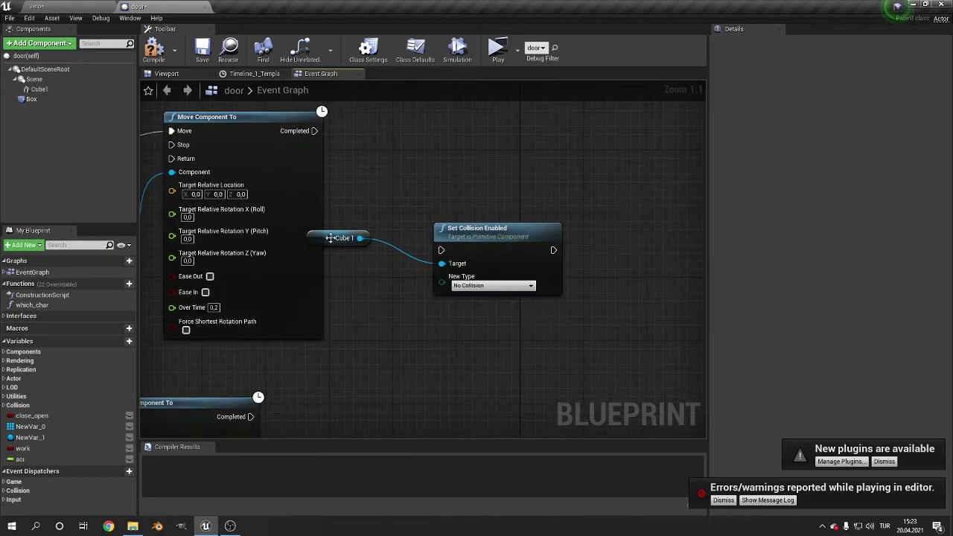
pyautogui.moveTo(330, 237); pyautogui.dragTo(342, 214)
pyautogui.moveTo(365, 188); pyautogui.dragTo(580, 192, button='right')
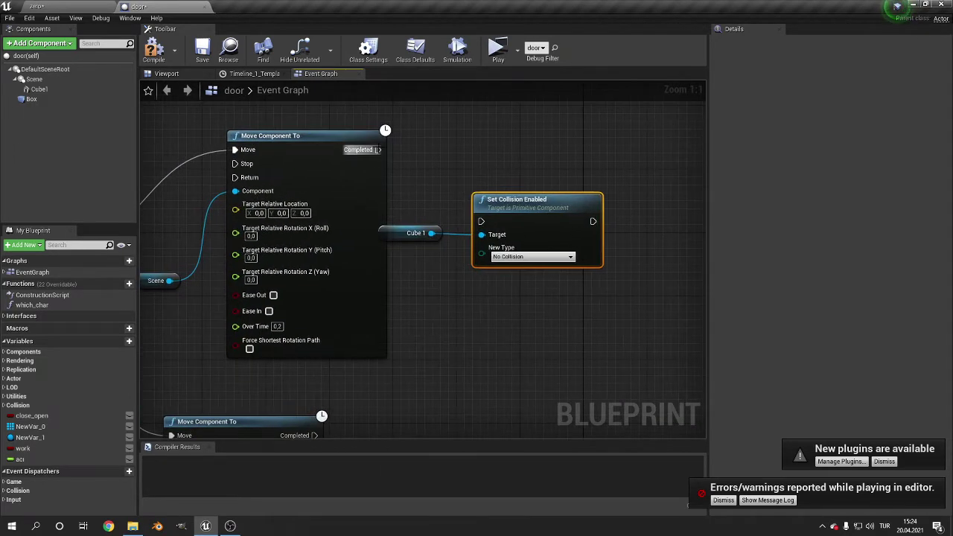
pyautogui.moveTo(454, 212); pyautogui.dragTo(481, 221)
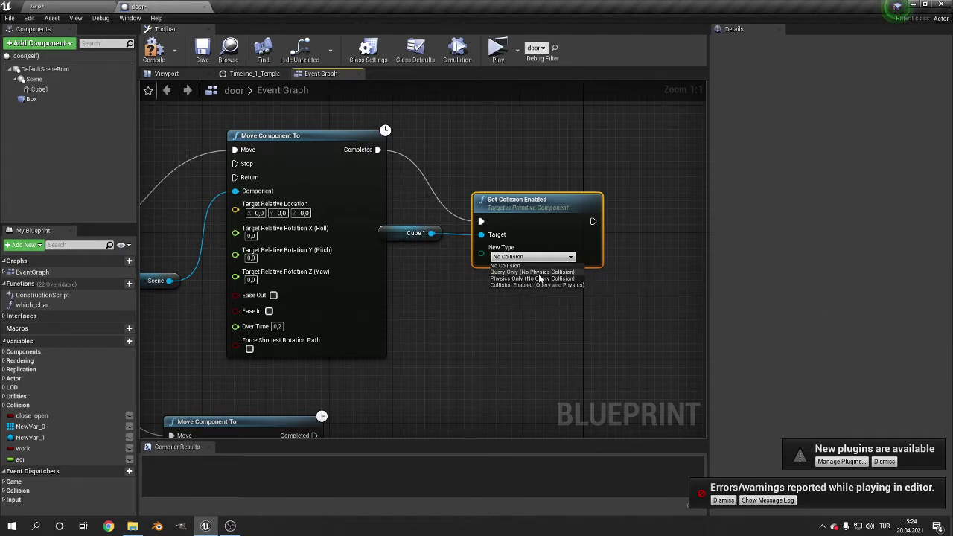
# Set the new collision node's New Type to Physics Only (No Query Collision) and compile.
pyautogui.moveTo(528, 232); pyautogui.dragTo(552, 199)
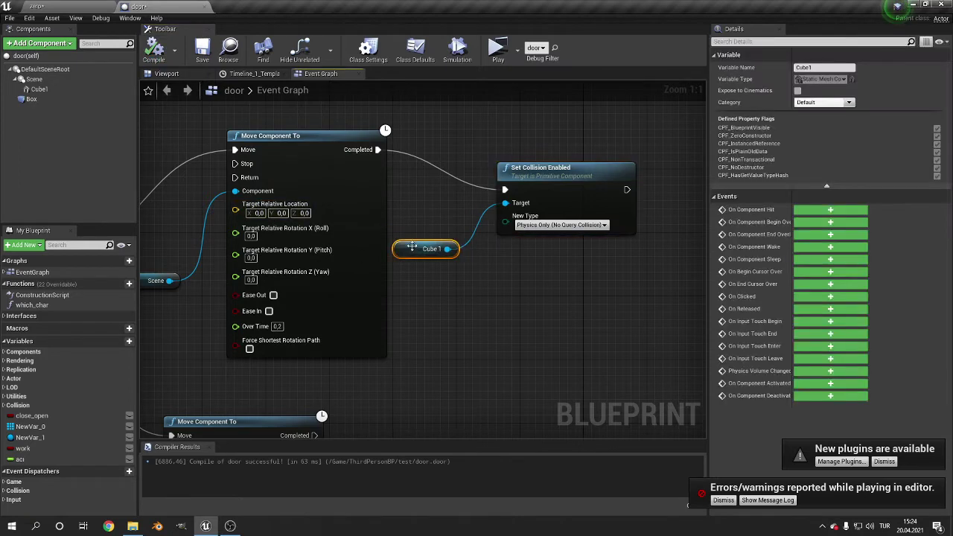
pyautogui.scroll(-3, 499, 280)
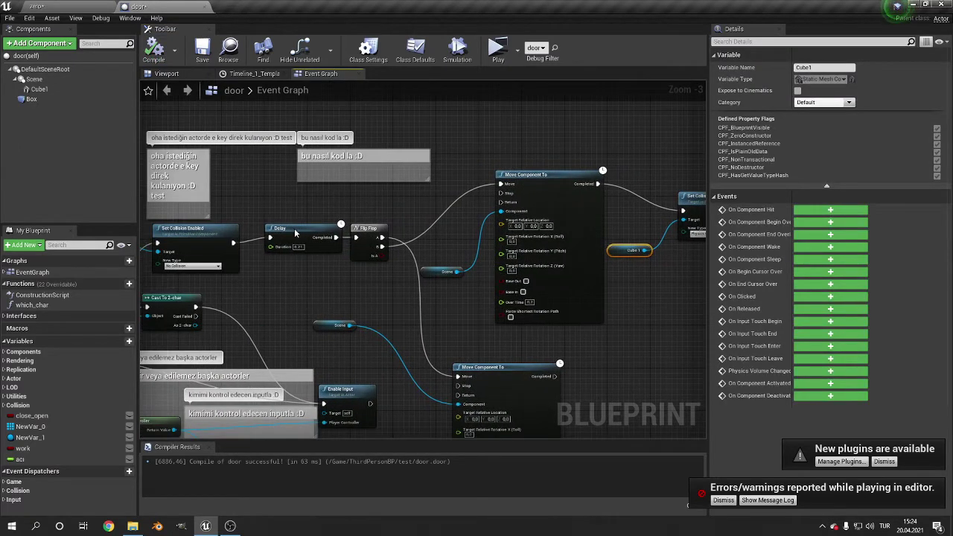
pyautogui.moveTo(295, 234); pyautogui.dragTo(291, 238)
pyautogui.scroll(1, 290, 232)
pyautogui.scroll(-1, 327, 186)
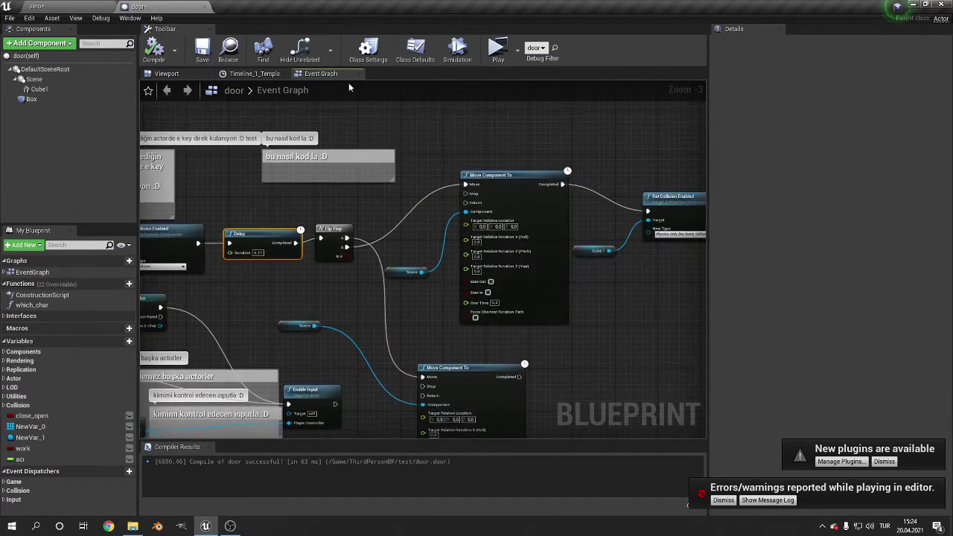
# Play-test in a maximized preview, walking the character against the white door, then stop with Esc.
pyautogui.click(502, 50)
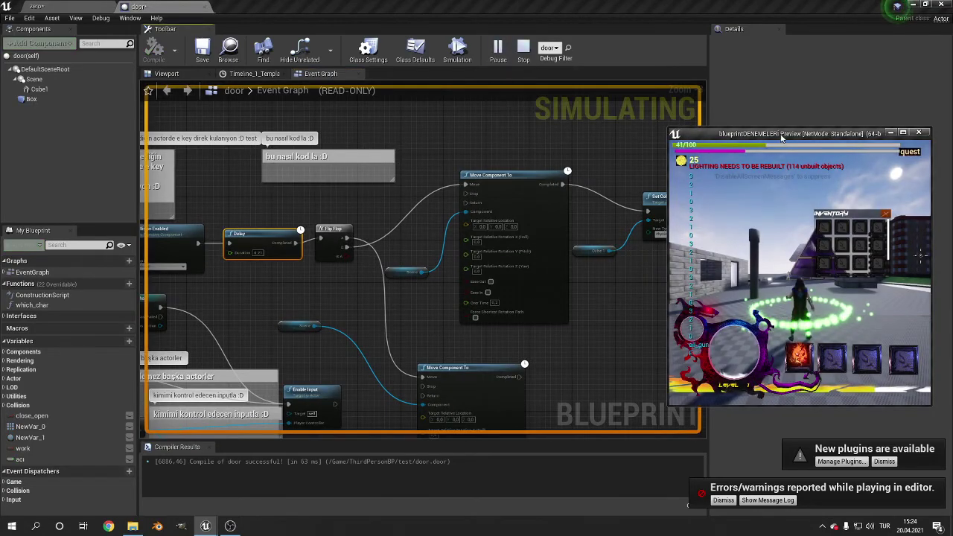
pyautogui.doubleClick(781, 137)
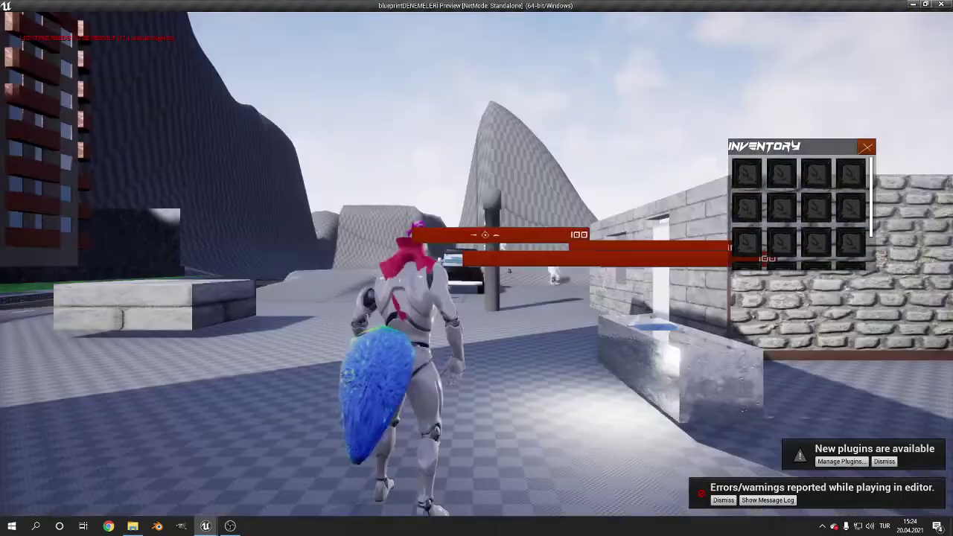
pyautogui.press('w')
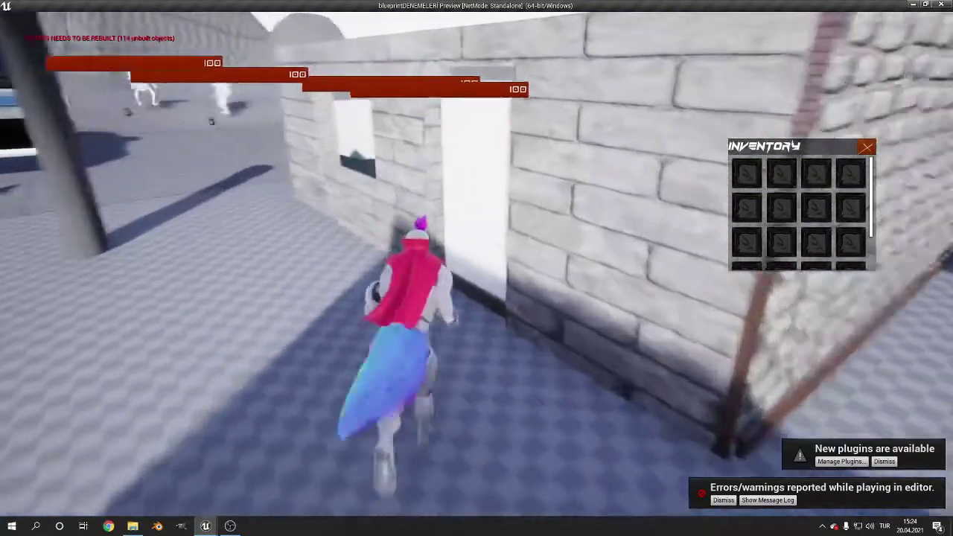
pyautogui.press('w')
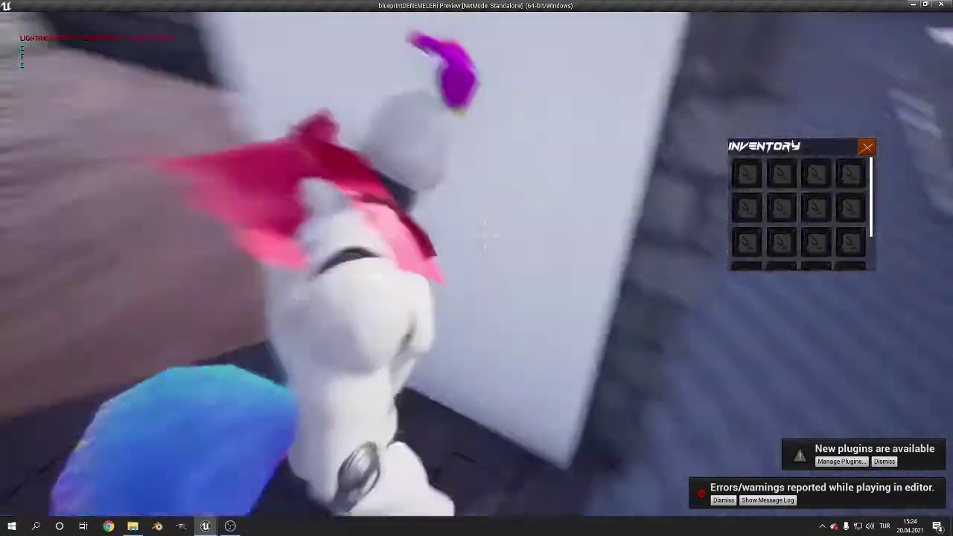
pyautogui.press('w')
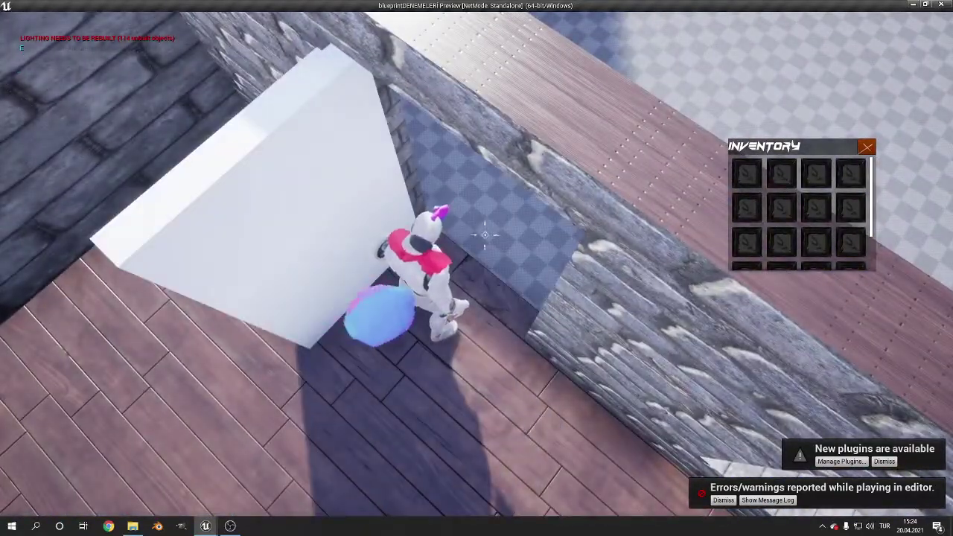
pyautogui.press('w')
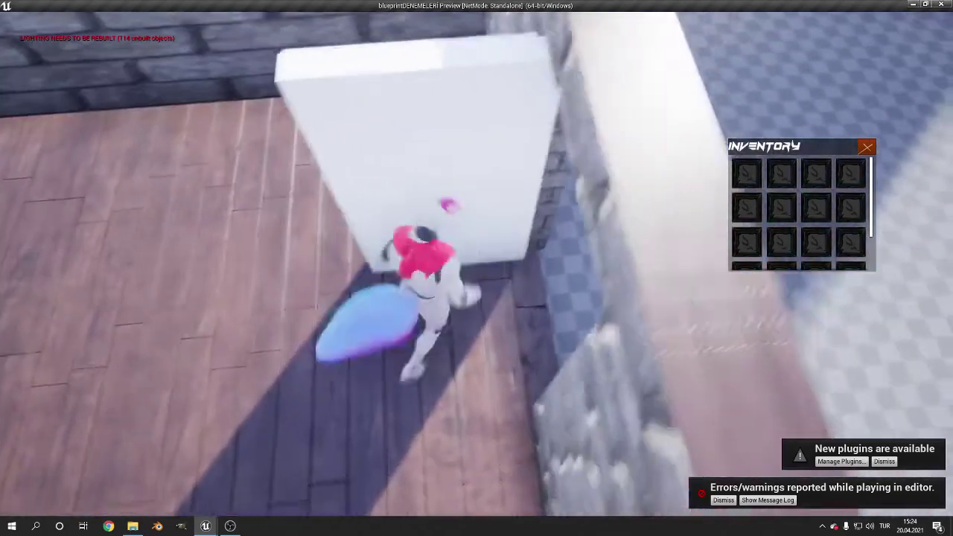
pyautogui.press('w')
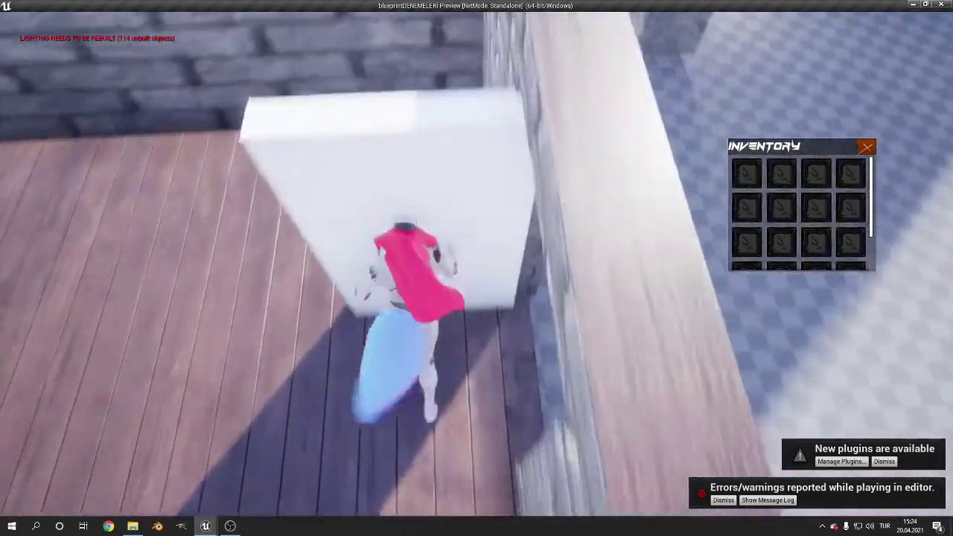
pyautogui.press('w')
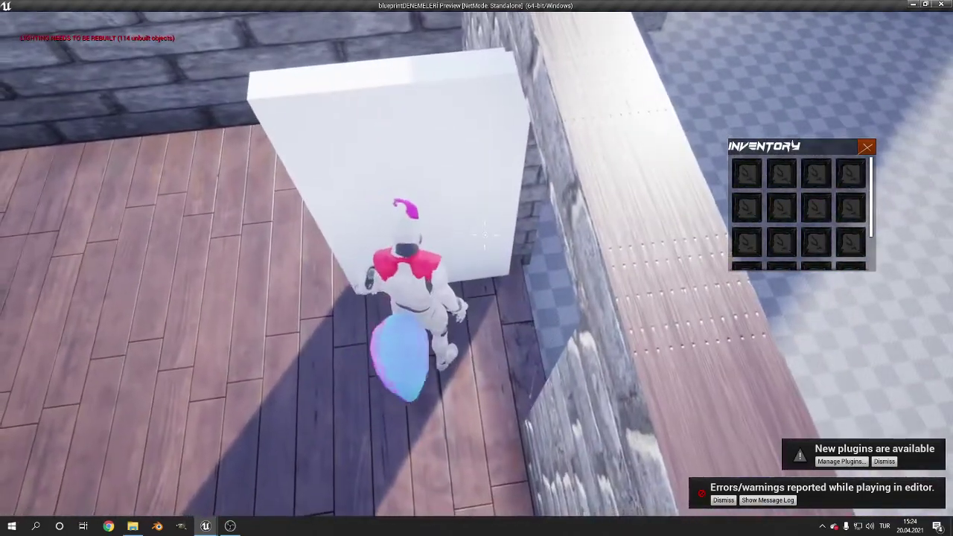
pyautogui.press('w')
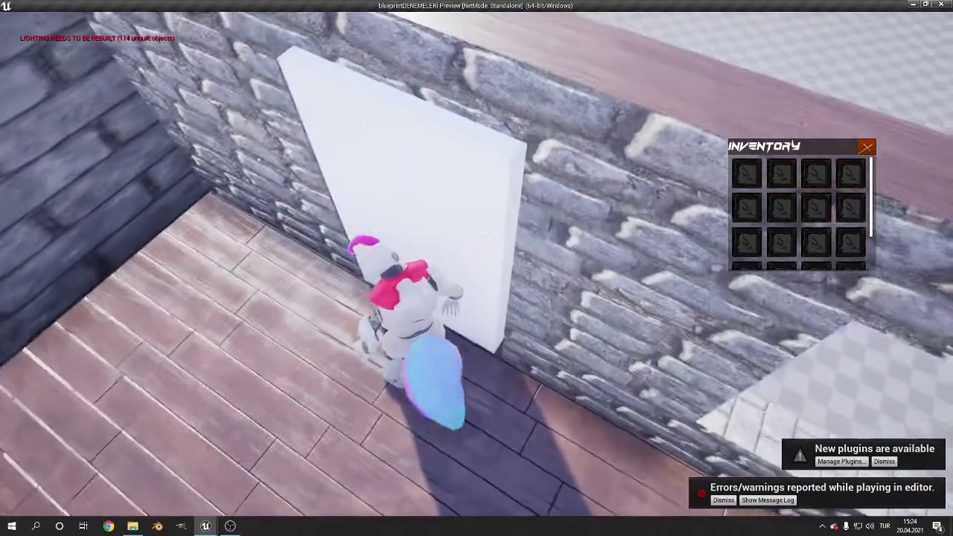
pyautogui.press('Escape')
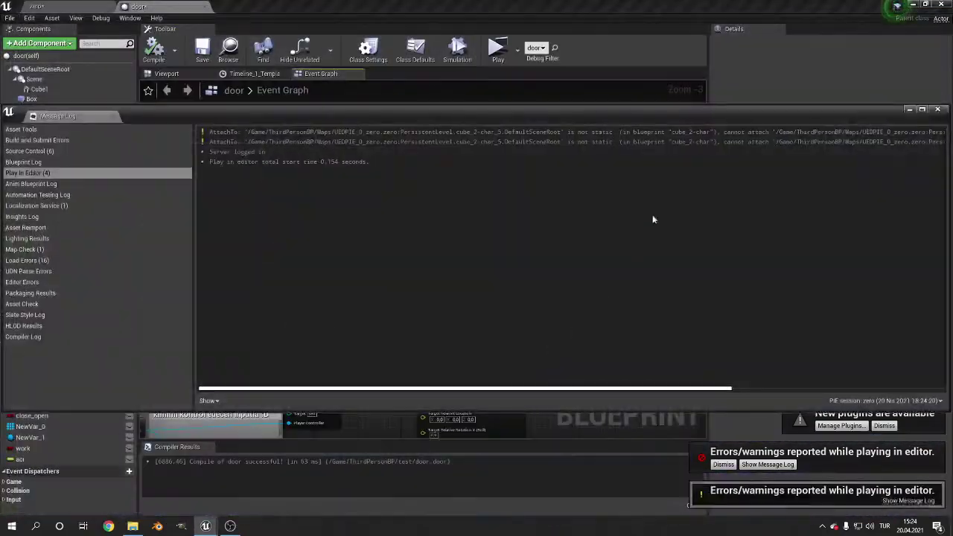
# Close the Message Log, switch to Query Only (No Physics Collision), and start a new play-test.
pyautogui.click(937, 109)
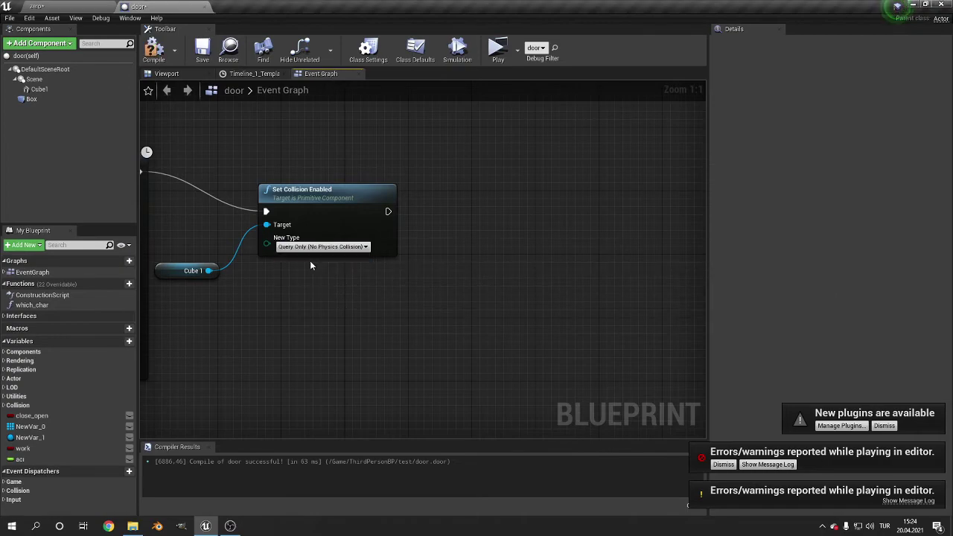
pyautogui.click(498, 49)
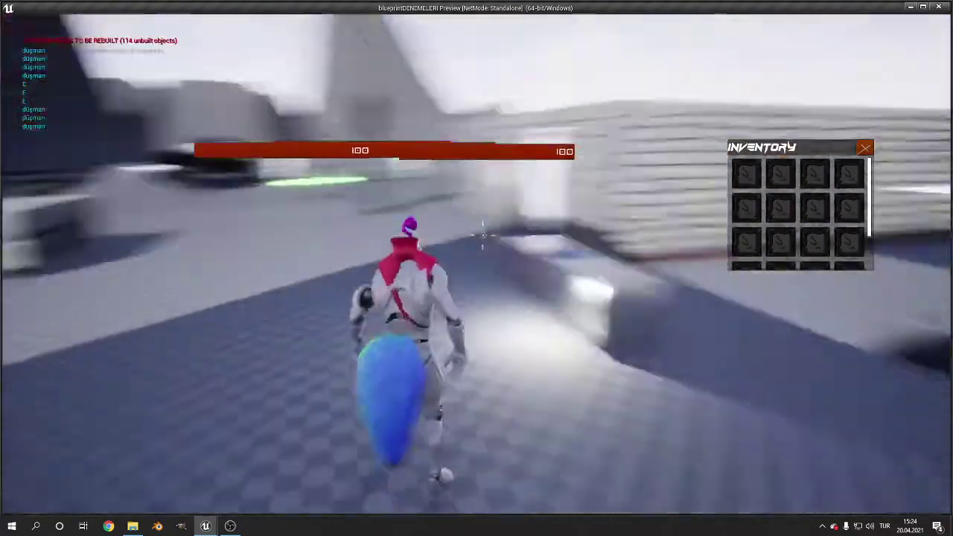
# Run the character through the doorway and stop the play-test.
pyautogui.press('w')
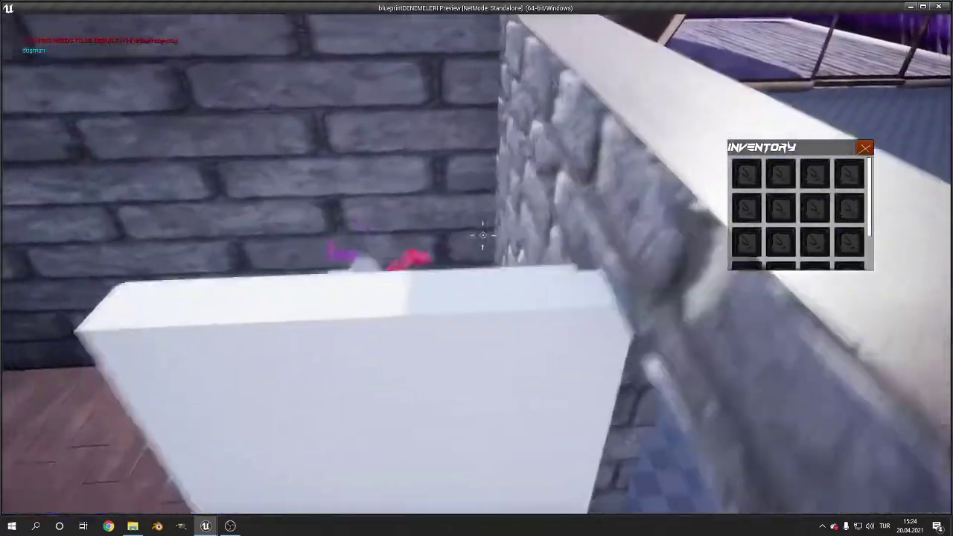
pyautogui.press('Escape')
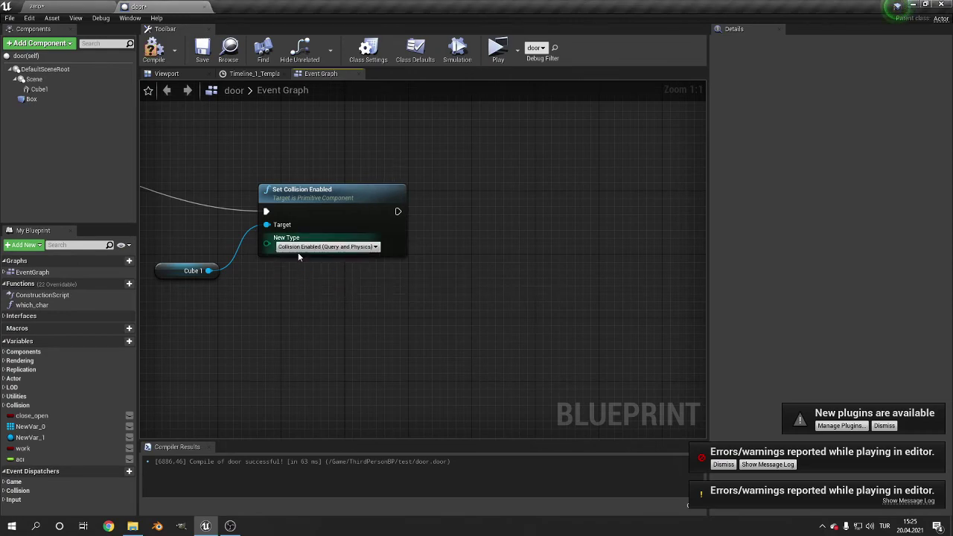
# Play-test the door with Collision Enabled (Query and Physics), then stop and select Set Collision Enabled in the graph.
pyautogui.click(498, 50)
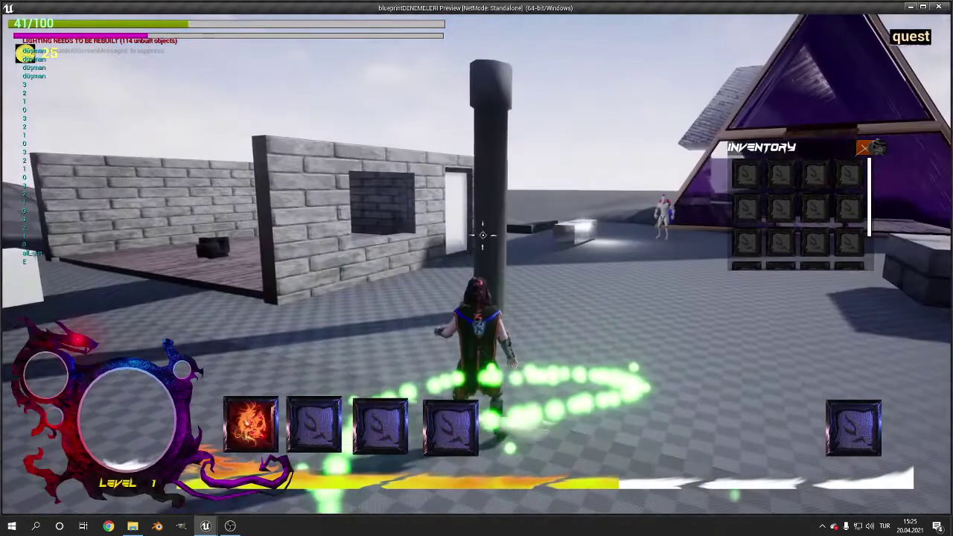
pyautogui.press('e')
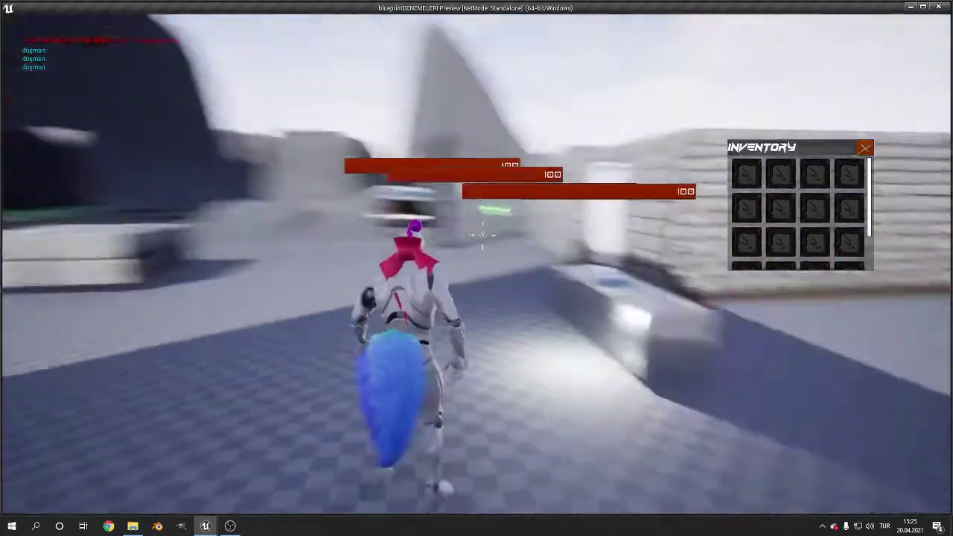
pyautogui.press('w')
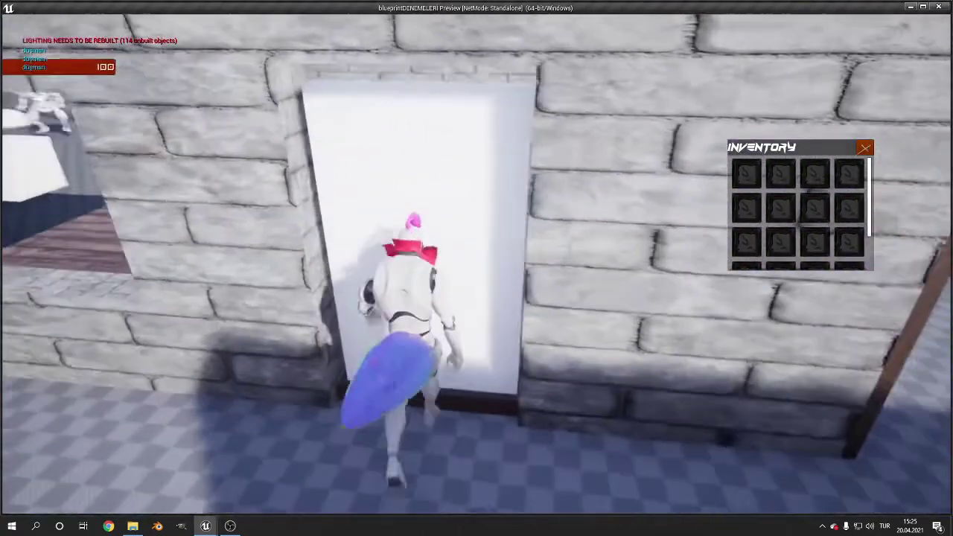
pyautogui.press('a')
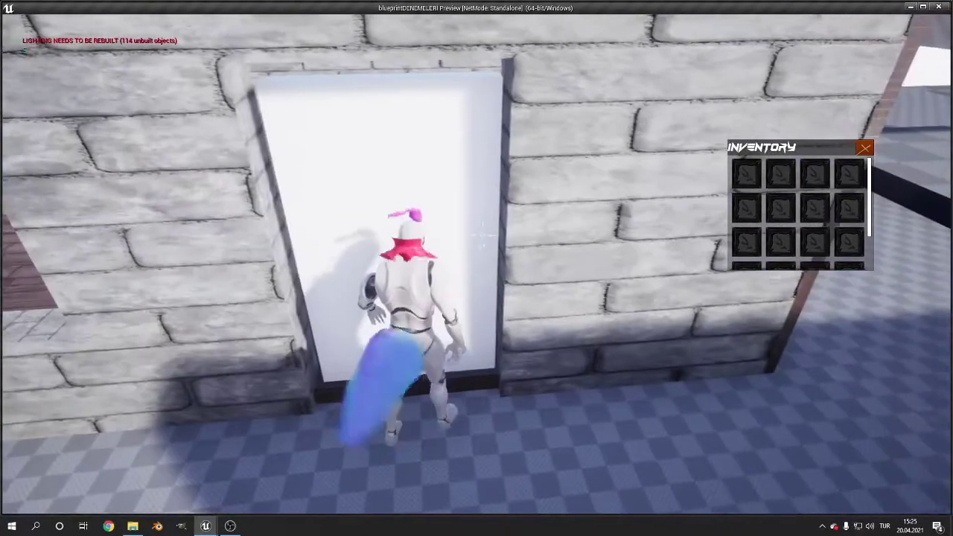
pyautogui.press('w')
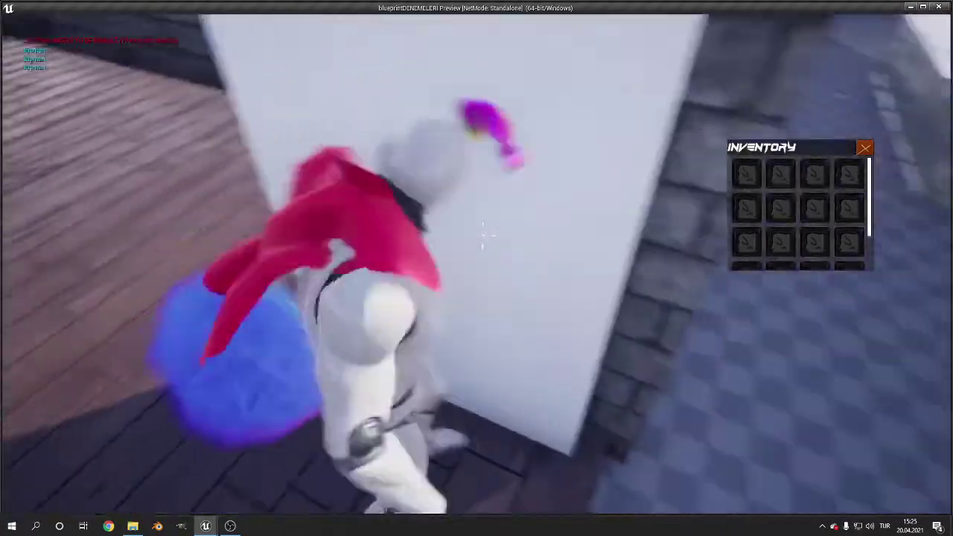
pyautogui.press('w')
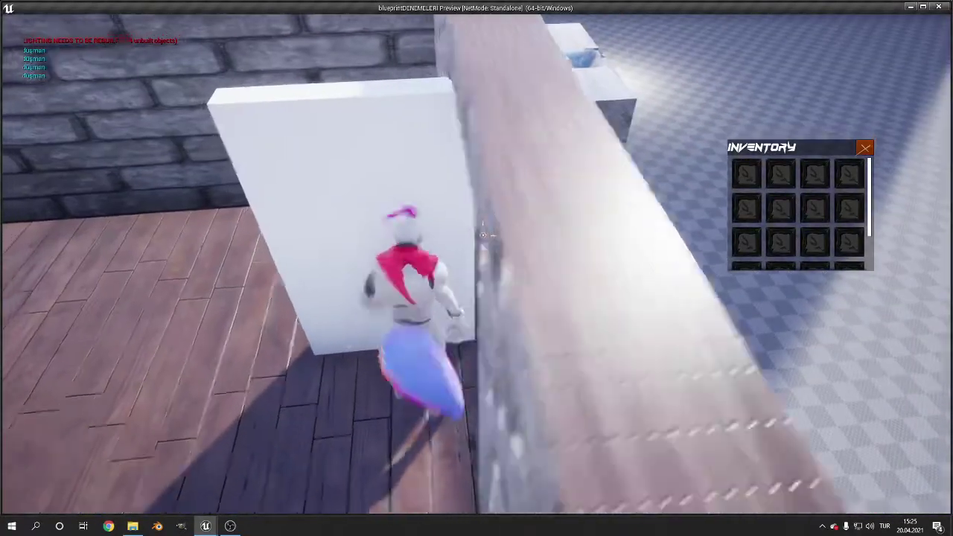
pyautogui.press('w')
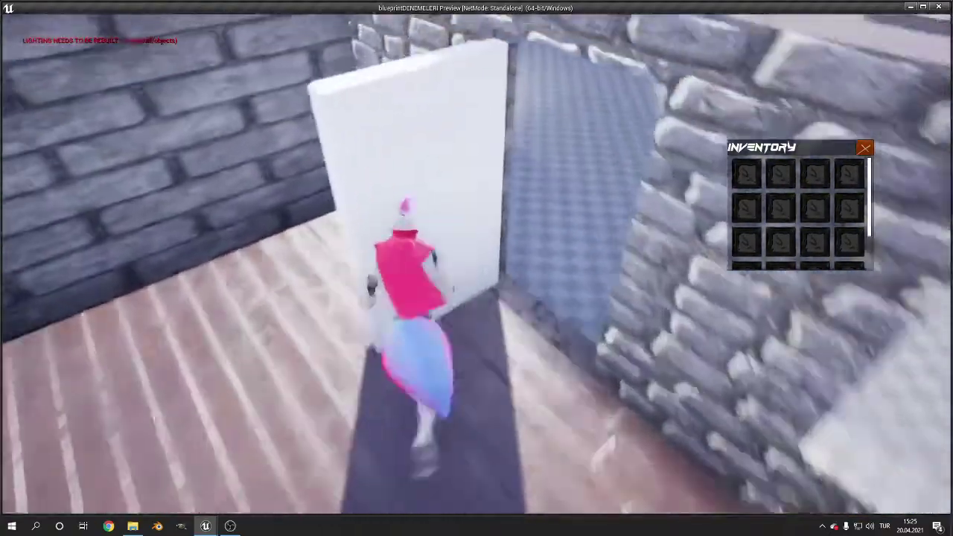
pyautogui.press('w')
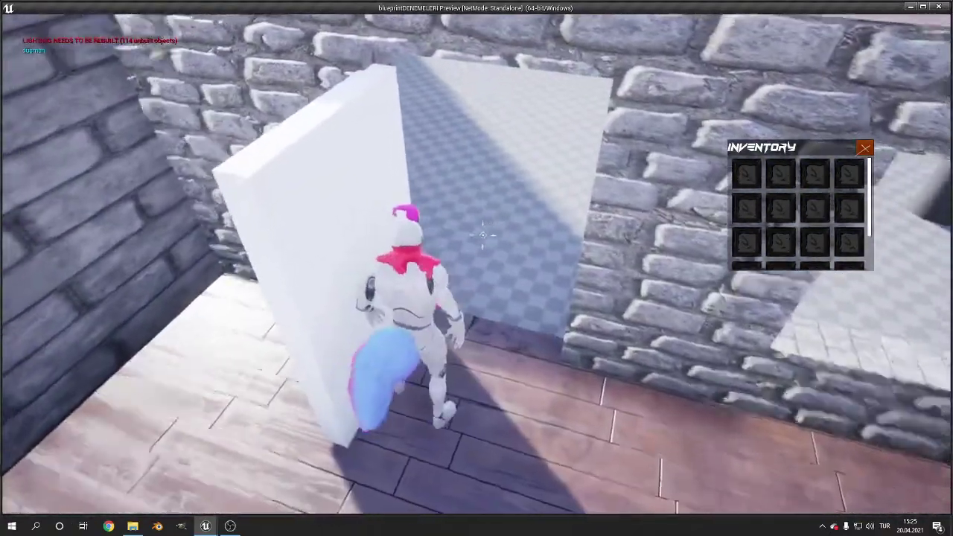
pyautogui.press('w')
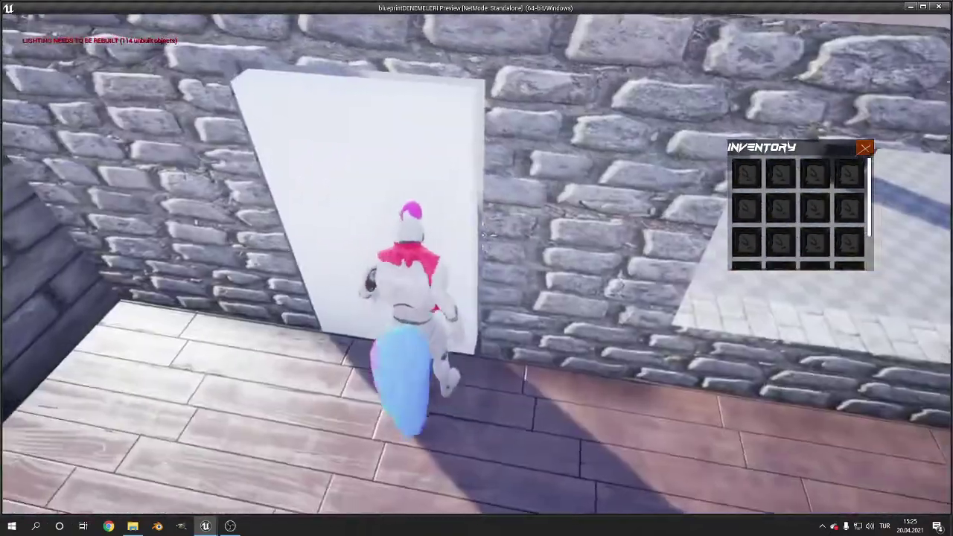
pyautogui.press('w')
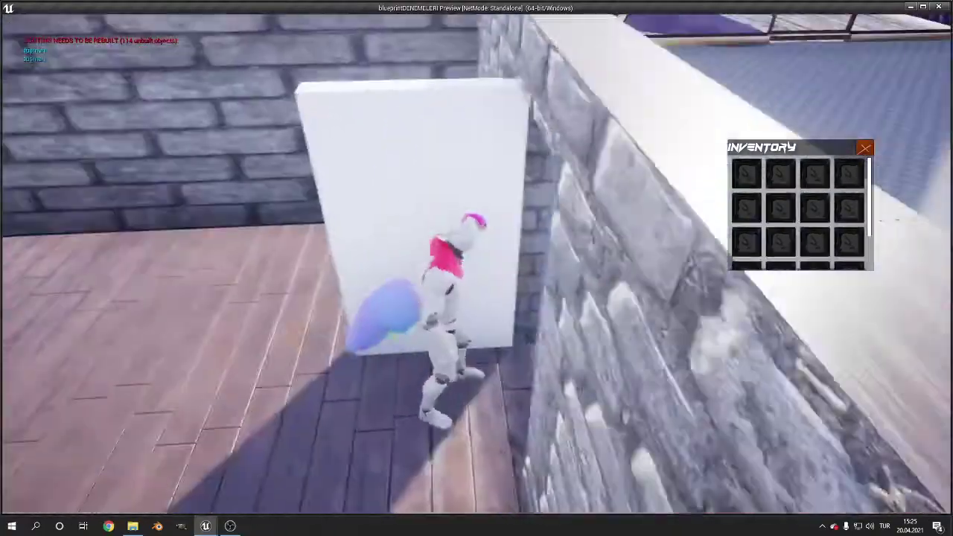
pyautogui.press('Escape')
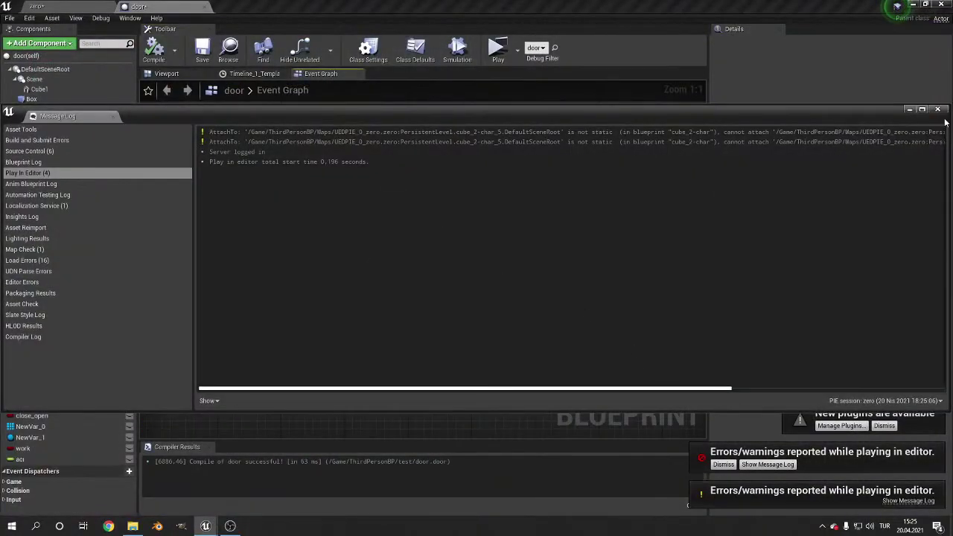
pyautogui.moveTo(520, 194); pyautogui.dragTo(321, 250)
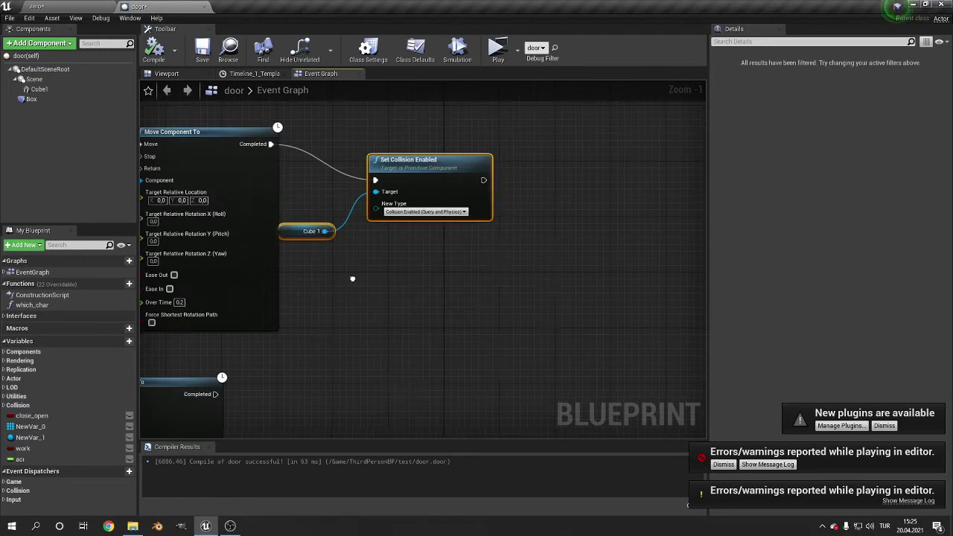
pyautogui.moveTo(438, 130); pyautogui.dragTo(365, 294, button='right')
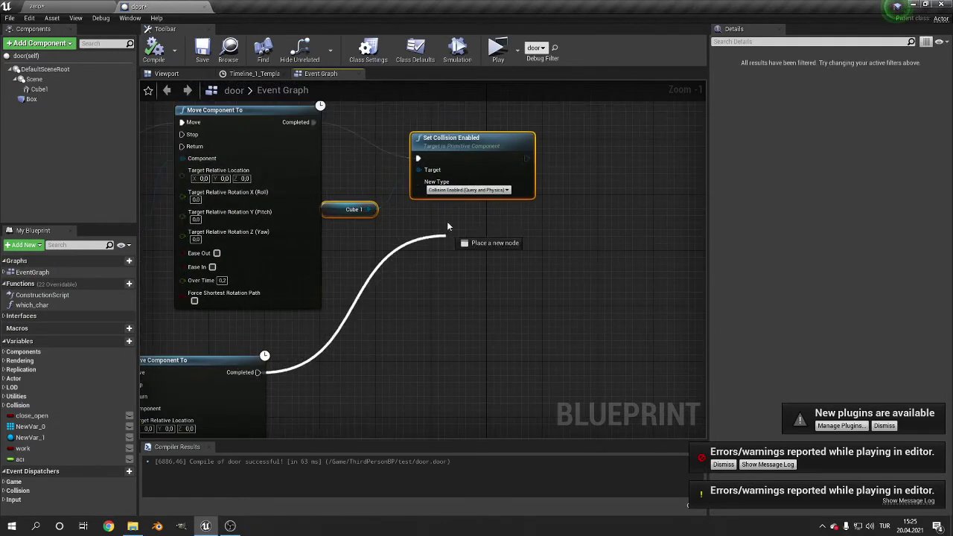
# Start the game and walk the character through the white door as it swings open.
pyautogui.click(498, 56)
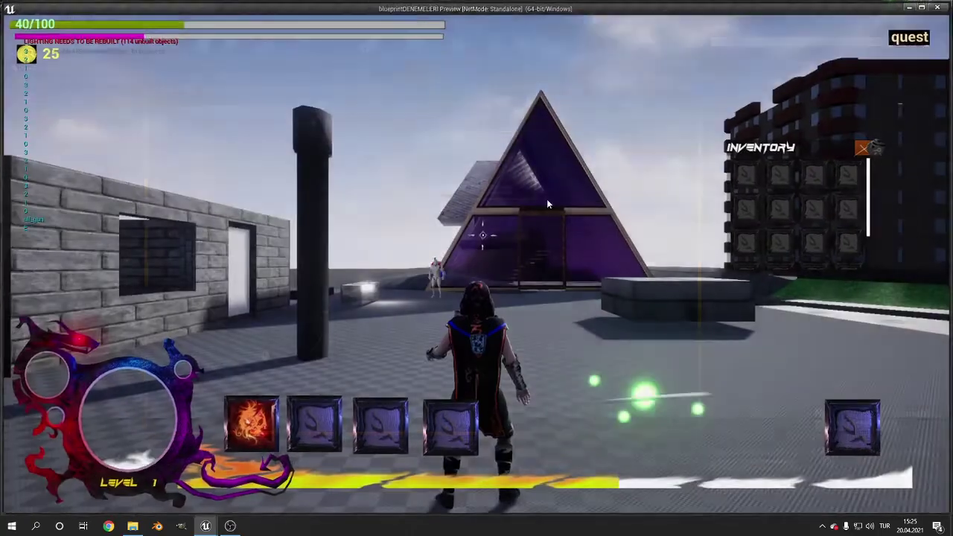
pyautogui.press('w')
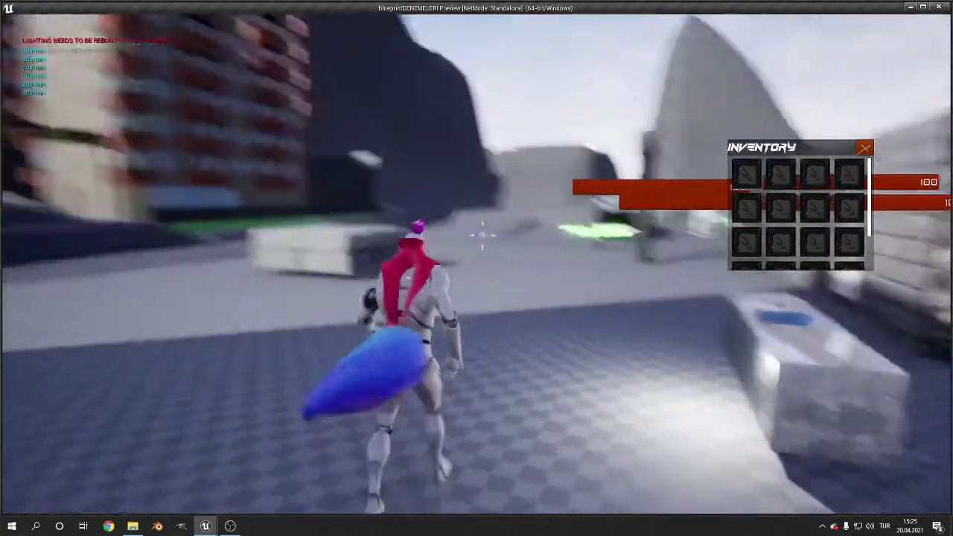
pyautogui.press('w')
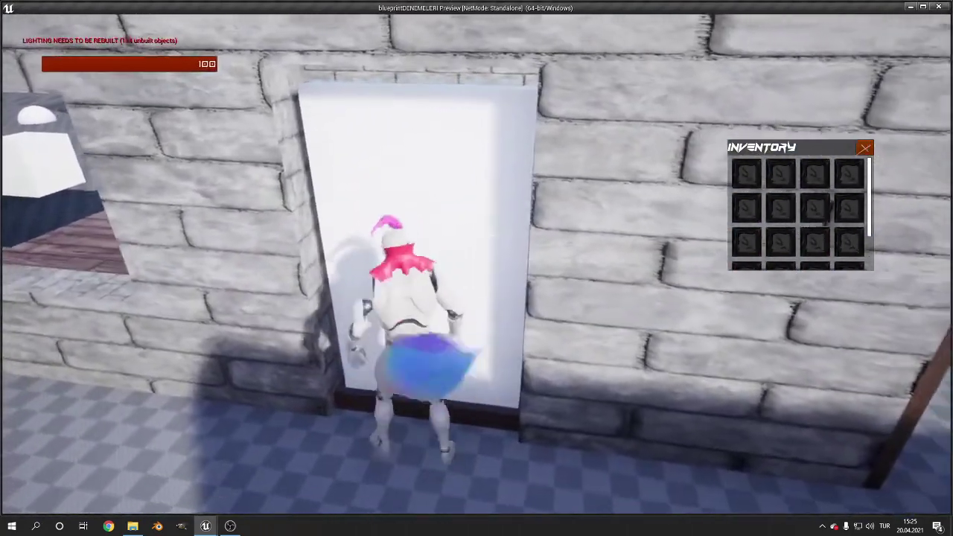
pyautogui.press('e')
pyautogui.press('w')
pyautogui.press('w')
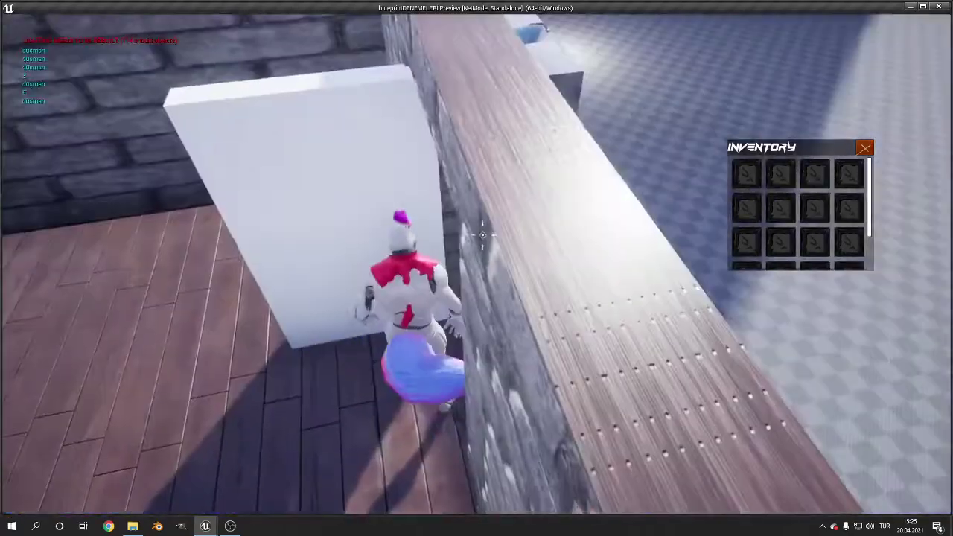
pyautogui.press('w')
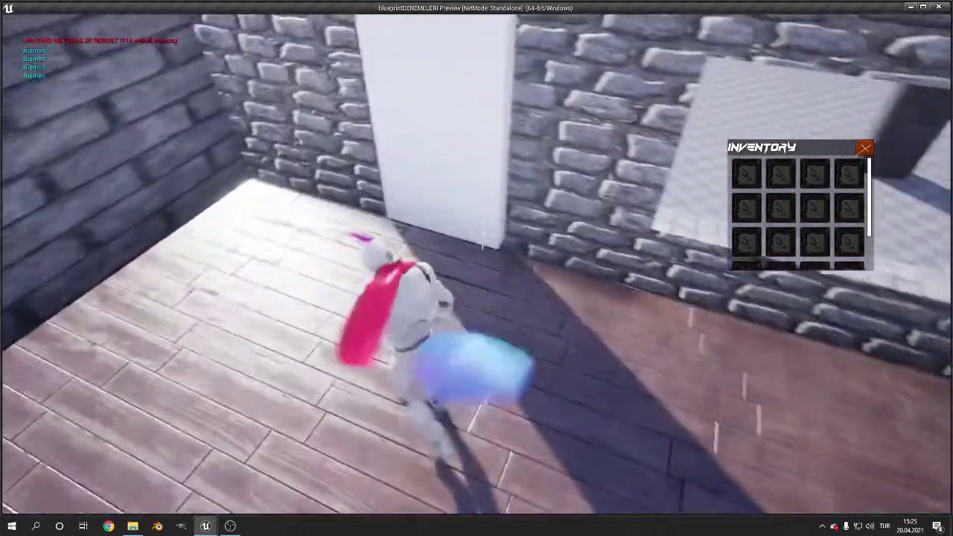
# Walk into the white door several more times to retrigger it, then stop the game.
pyautogui.press('w')
pyautogui.press('e')
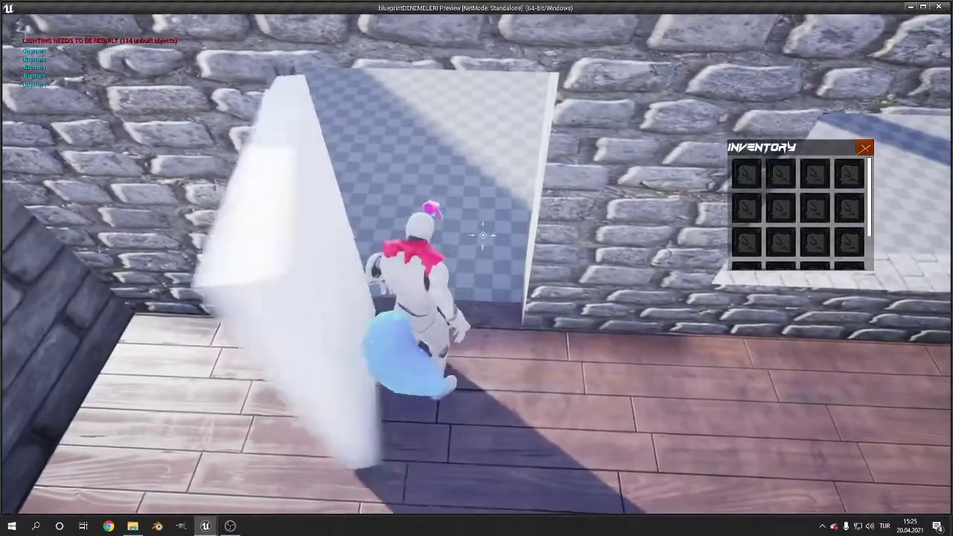
pyautogui.press('w')
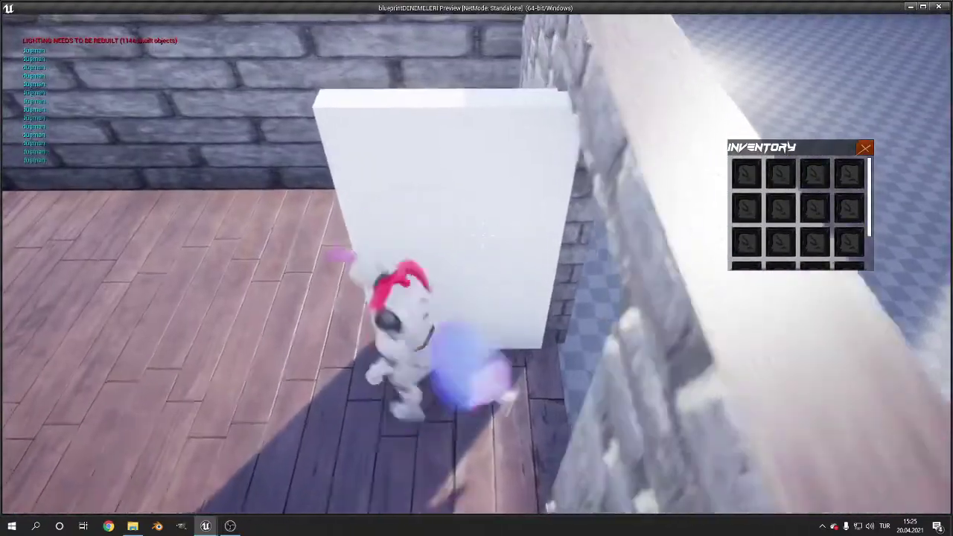
pyautogui.press('w')
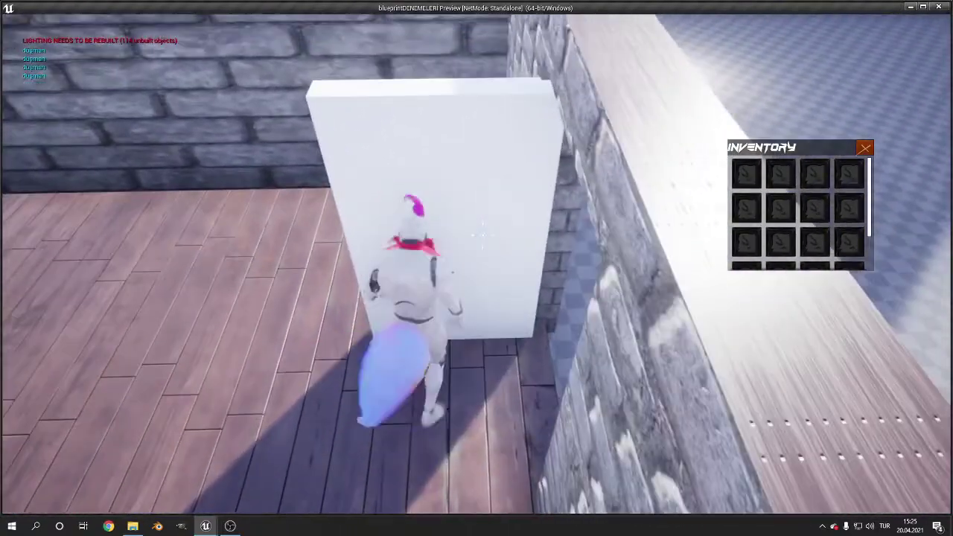
pyautogui.press('w')
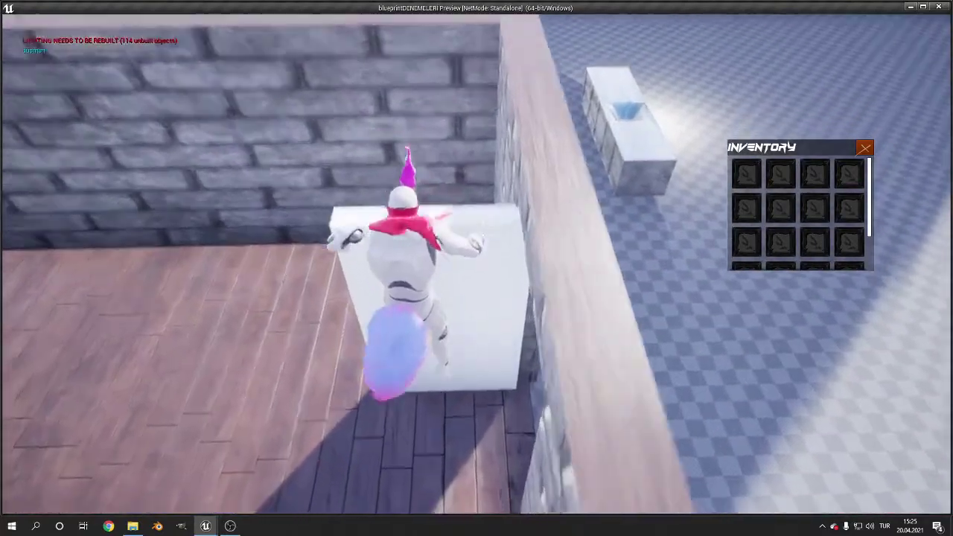
pyautogui.press('w')
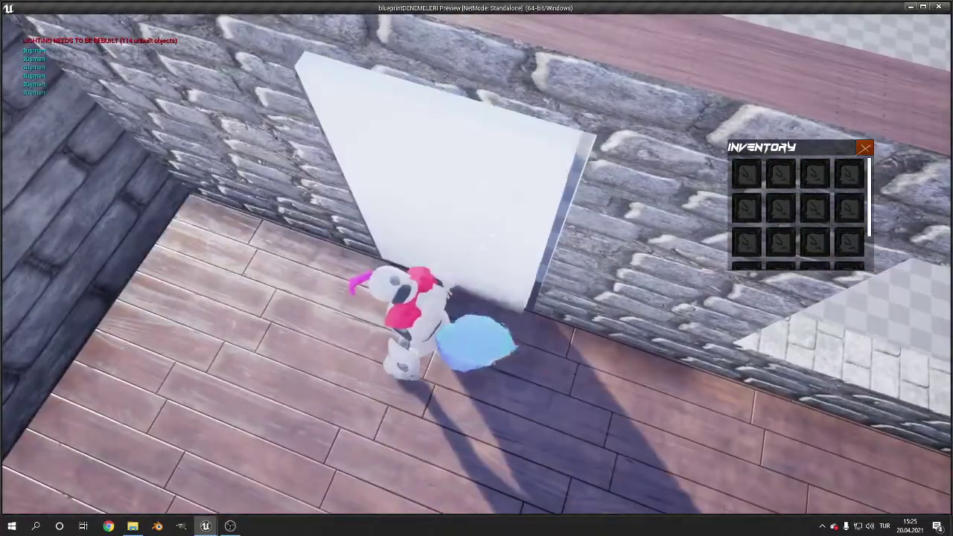
pyautogui.press('w')
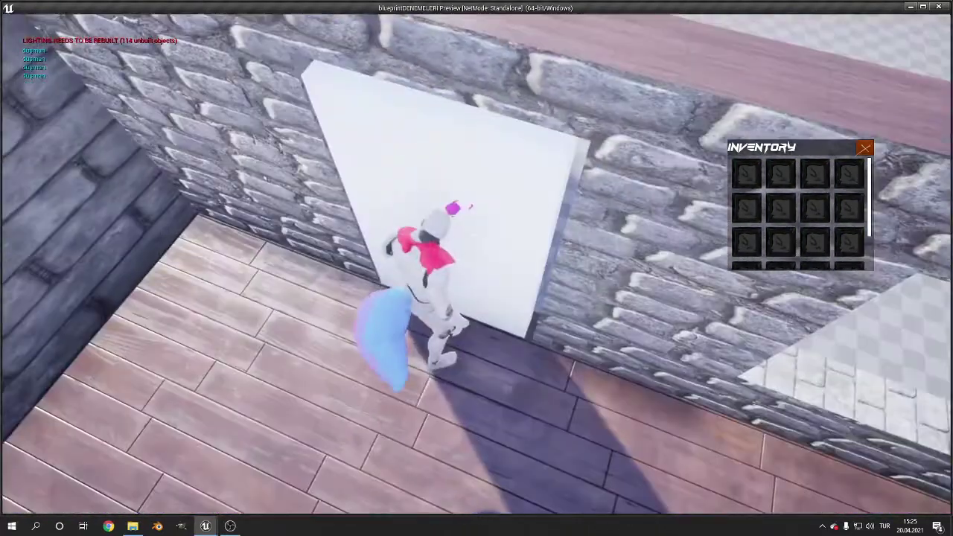
pyautogui.press('w')
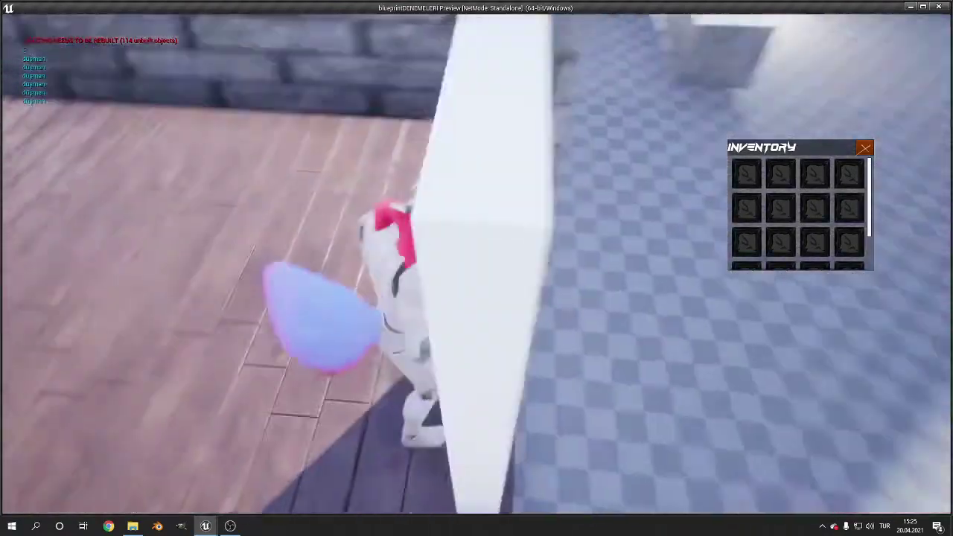
pyautogui.press('Escape')
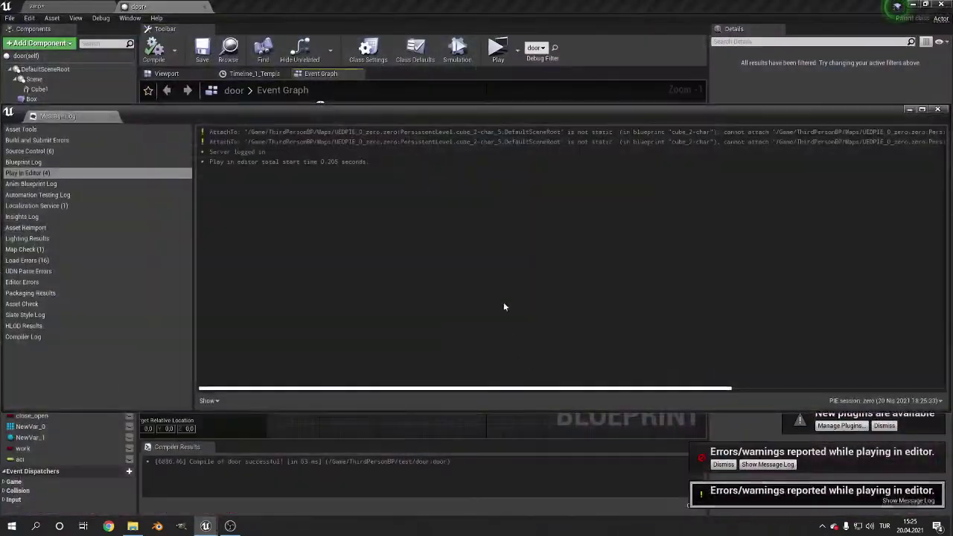